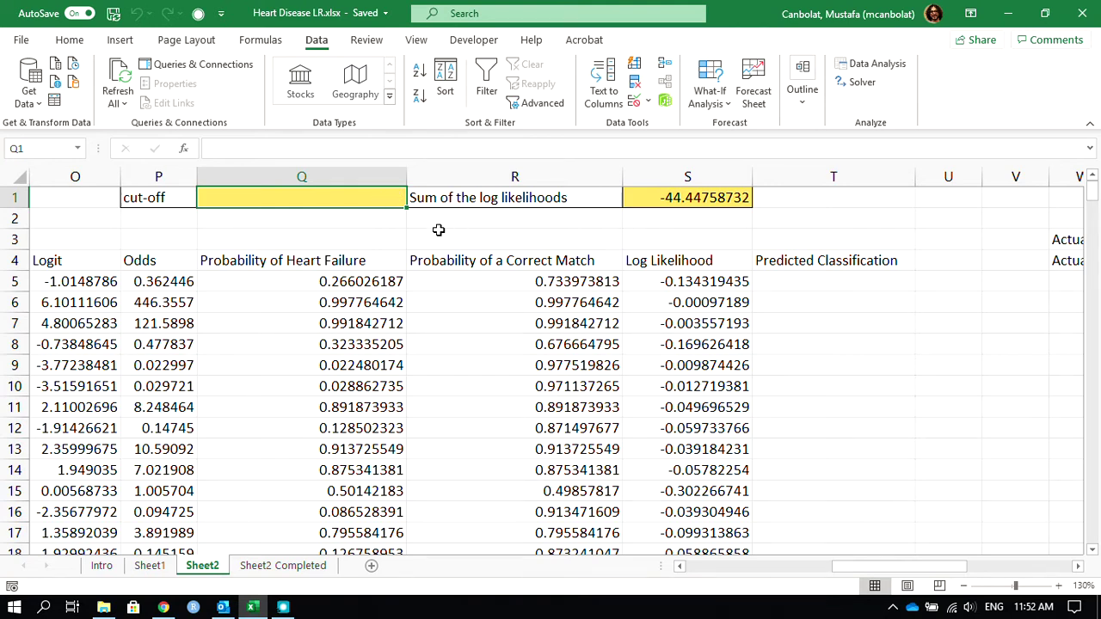
# Enter the classification cut-off 0.5 in Q1 and review the probability formula in Q5
pyautogui.write('0.5')
pyautogui.press('Return')
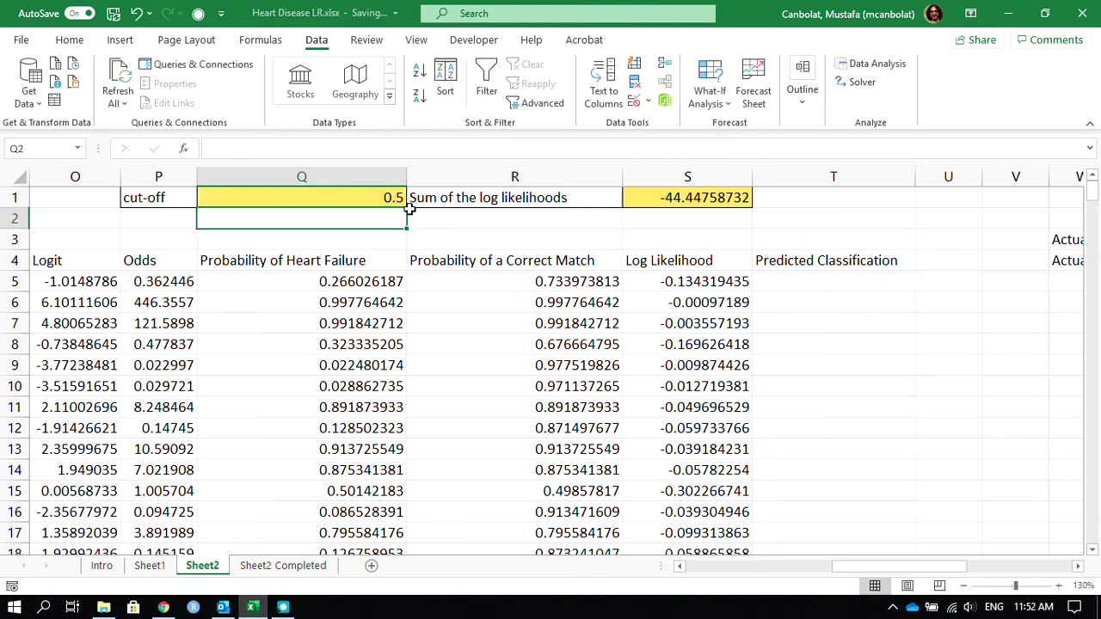
pyautogui.click(352, 281)
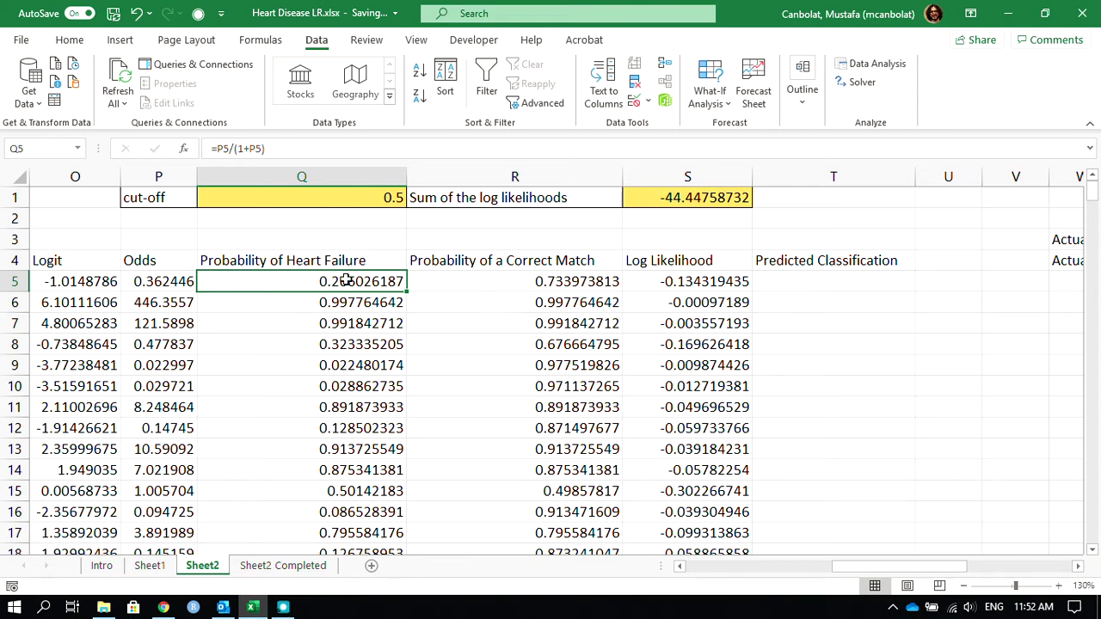
pyautogui.click(844, 283)
# Enter =IF(Q5>0.5,1,0) in T5 and fill it down to T301
pyautogui.write('=')
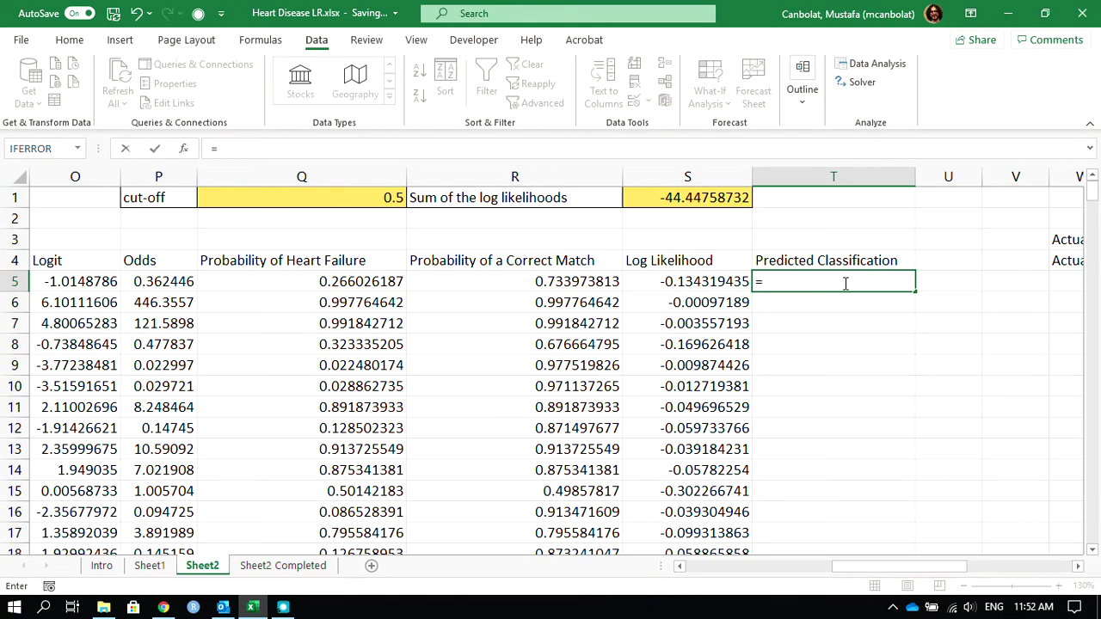
pyautogui.write('if')
pyautogui.press('Tab')
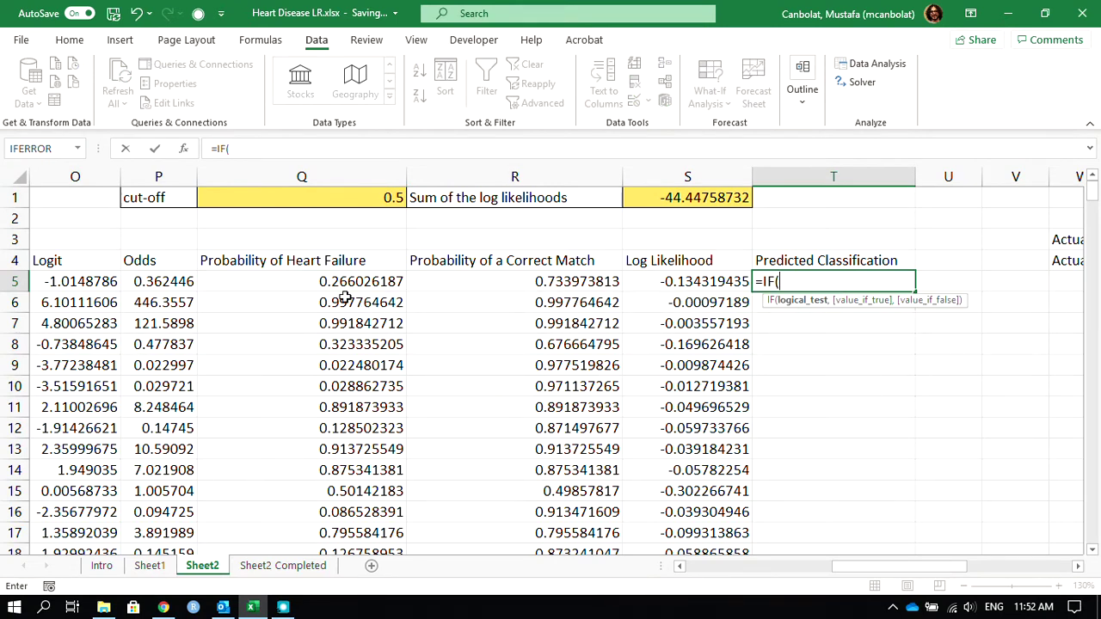
pyautogui.click(340, 281)
pyautogui.write('>0.5')
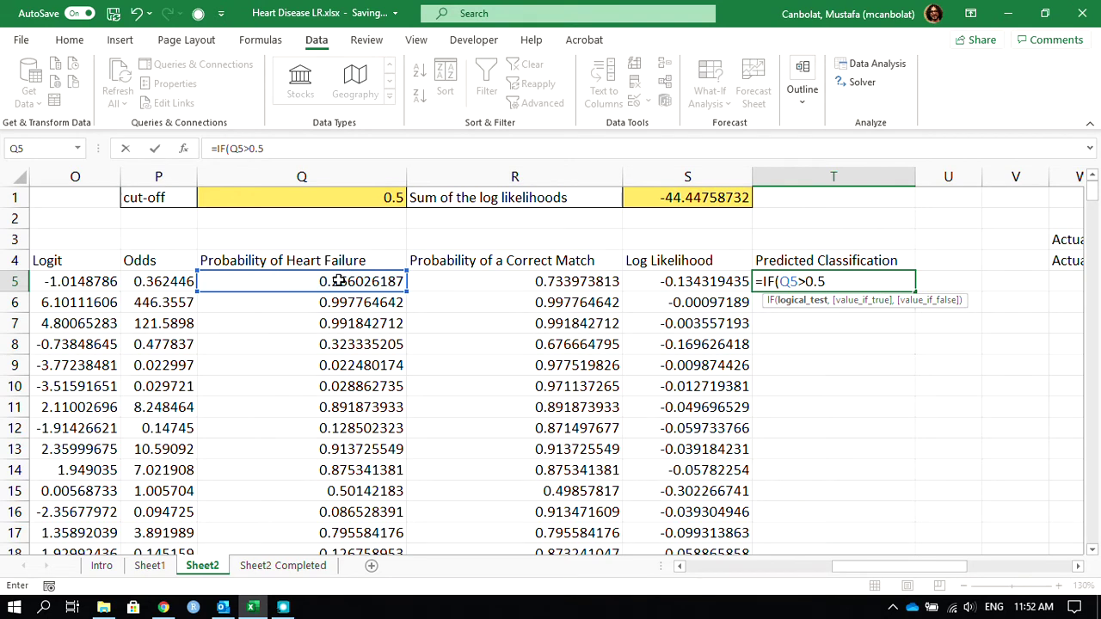
pyautogui.write(',1,0')
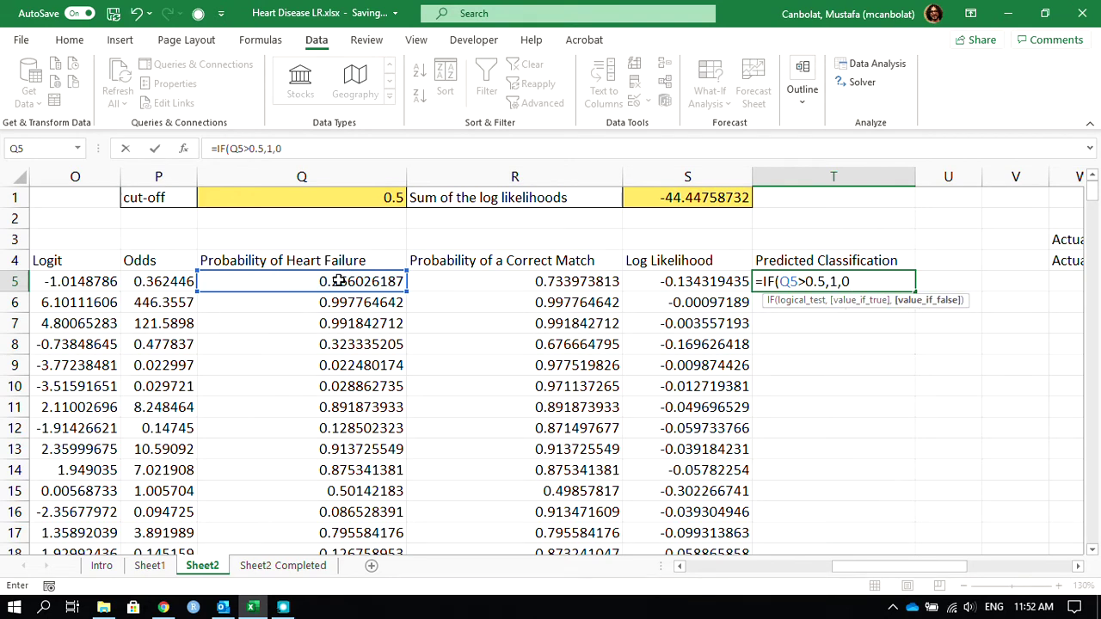
pyautogui.write(')')
pyautogui.press('Return')
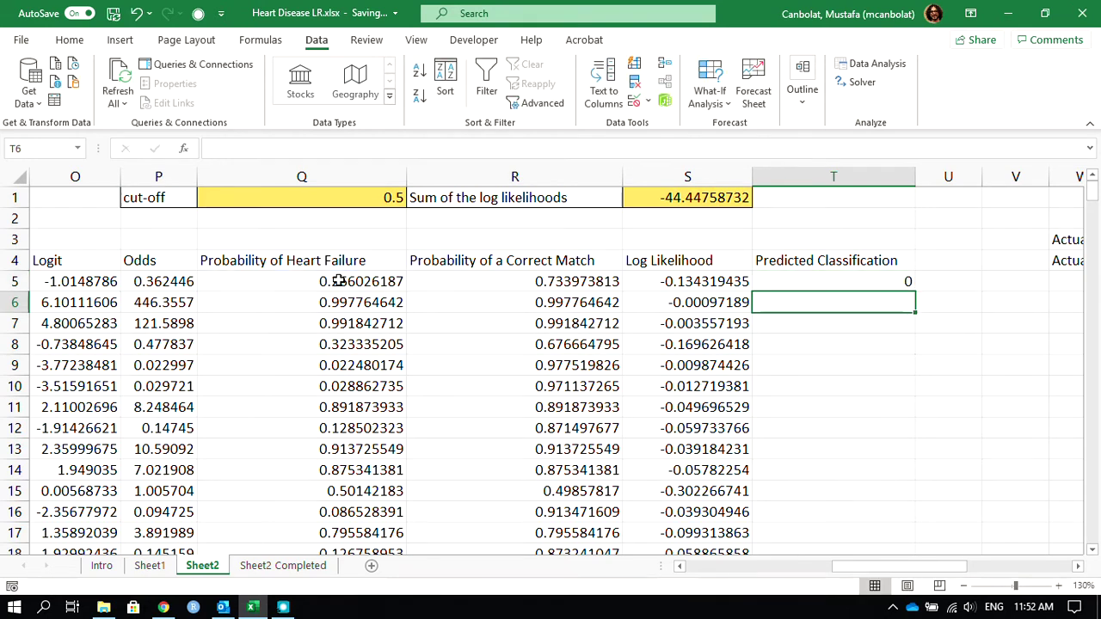
pyautogui.click(835, 281)
pyautogui.doubleClick(917, 294)
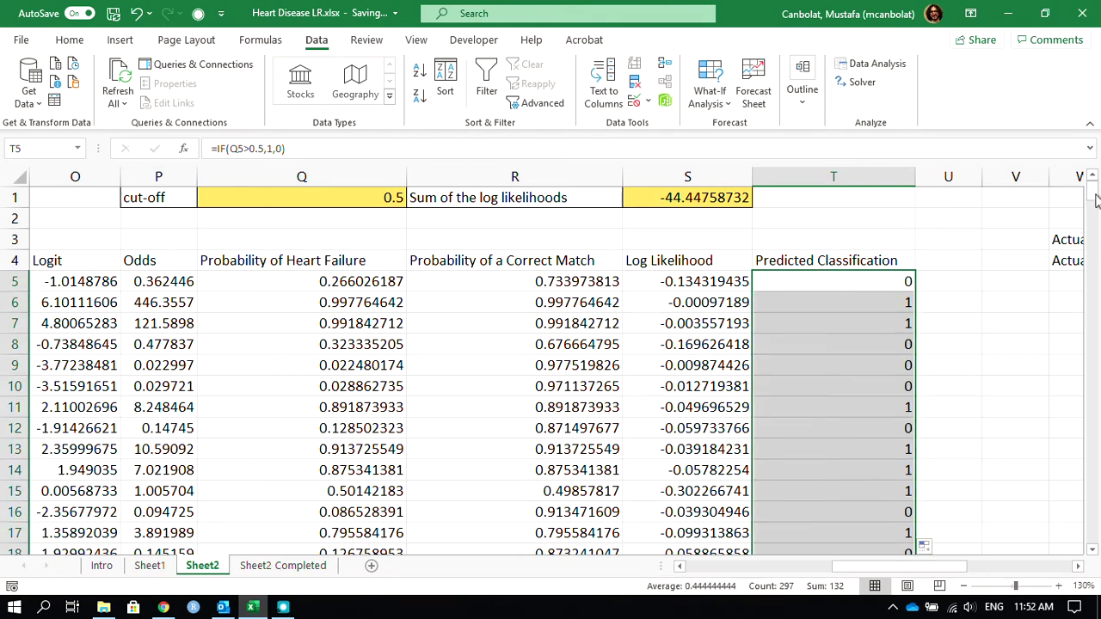
pyautogui.moveTo(1097, 196); pyautogui.dragTo(1098, 127)
# Name the selected classification range T5:T301 'predicted'
pyautogui.click(37, 149)
pyautogui.write('predicted')
pyautogui.press('Return')
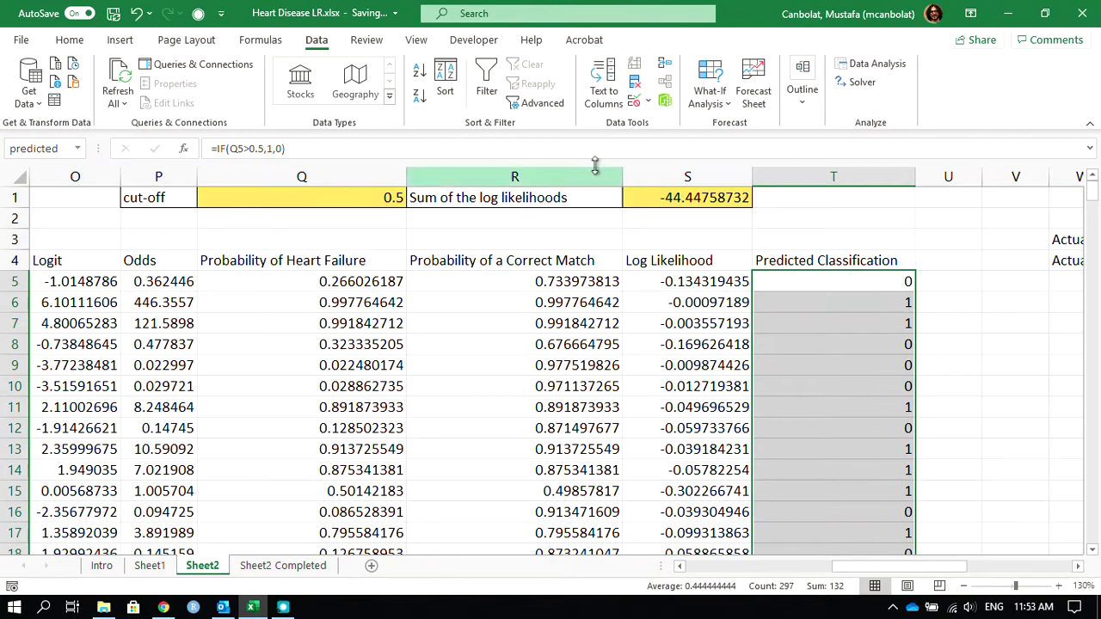
pyautogui.moveTo(939, 570); pyautogui.dragTo(766, 570)
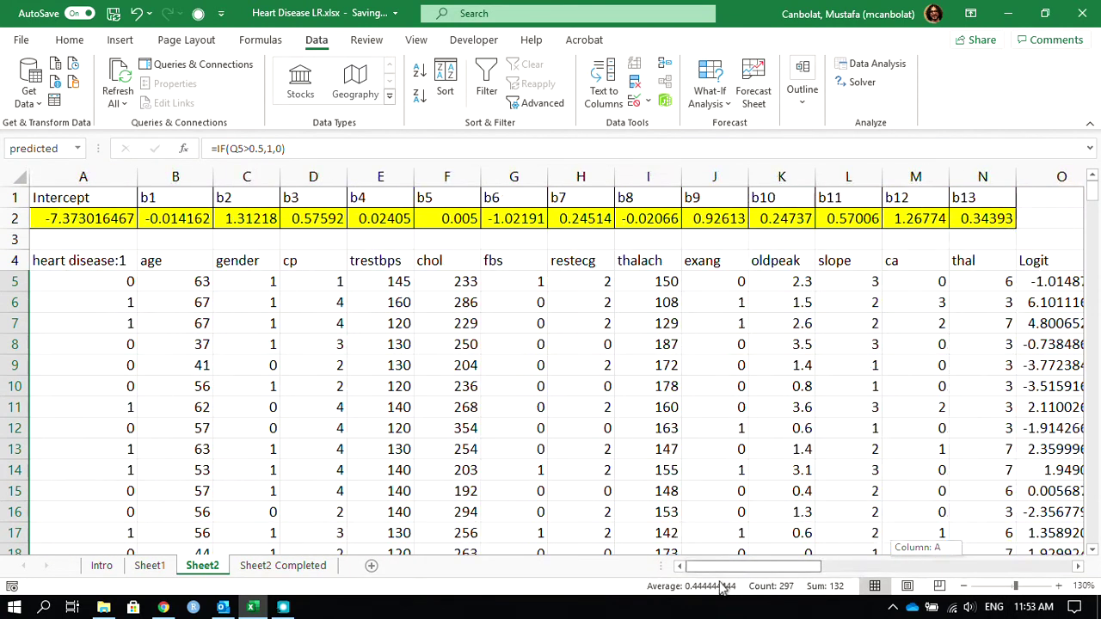
# Name the heart-disease column A5:A301 'actual'
pyautogui.click(79, 282)
pyautogui.hotkey('ctrl', 'shift', 'Down')
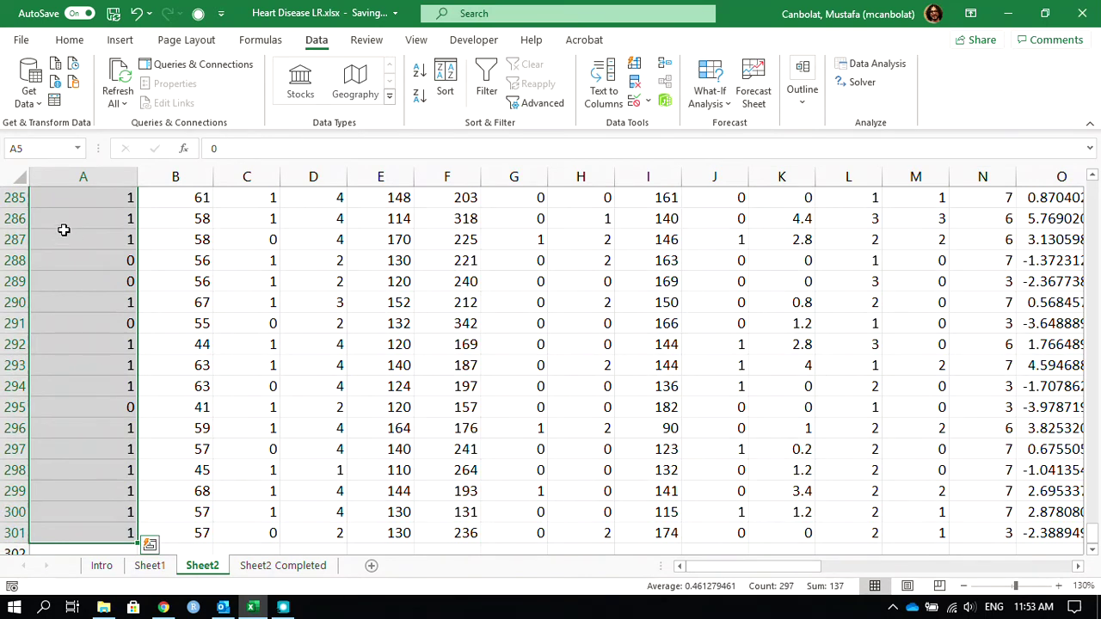
pyautogui.click(32, 148)
pyautogui.write('actual')
pyautogui.press('Return')
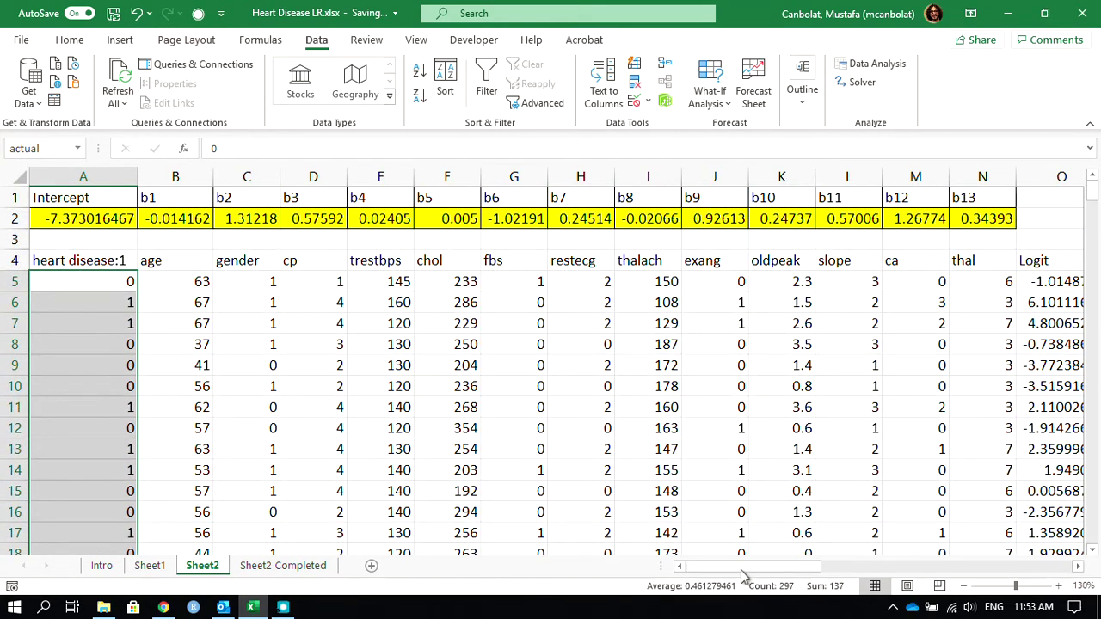
pyautogui.moveTo(749, 566); pyautogui.dragTo(904, 566)
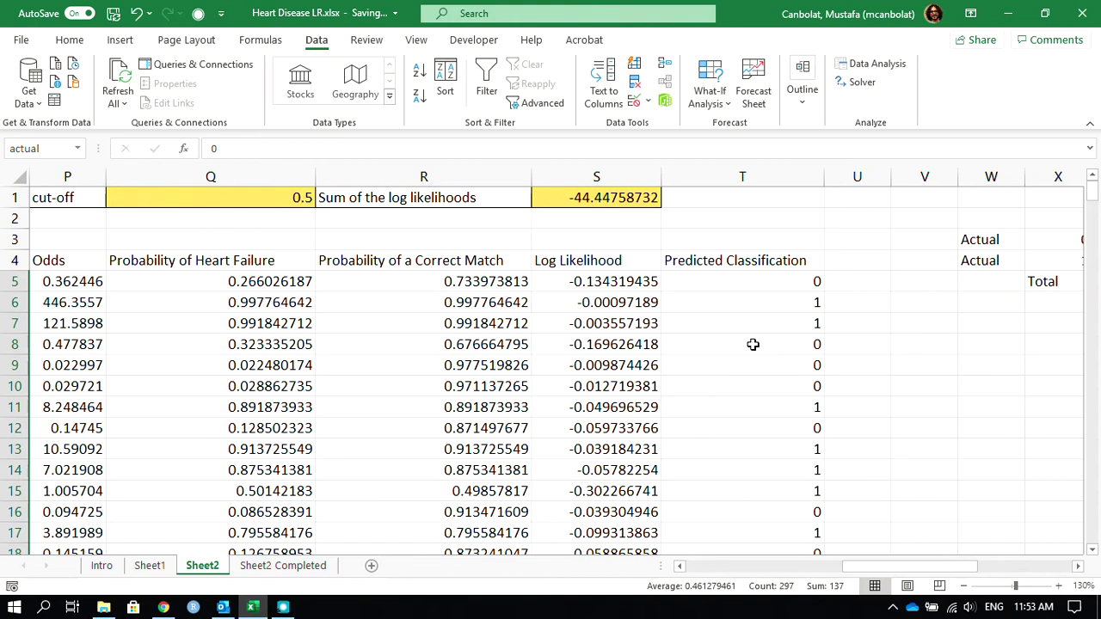
pyautogui.moveTo(964, 568); pyautogui.dragTo(1032, 578)
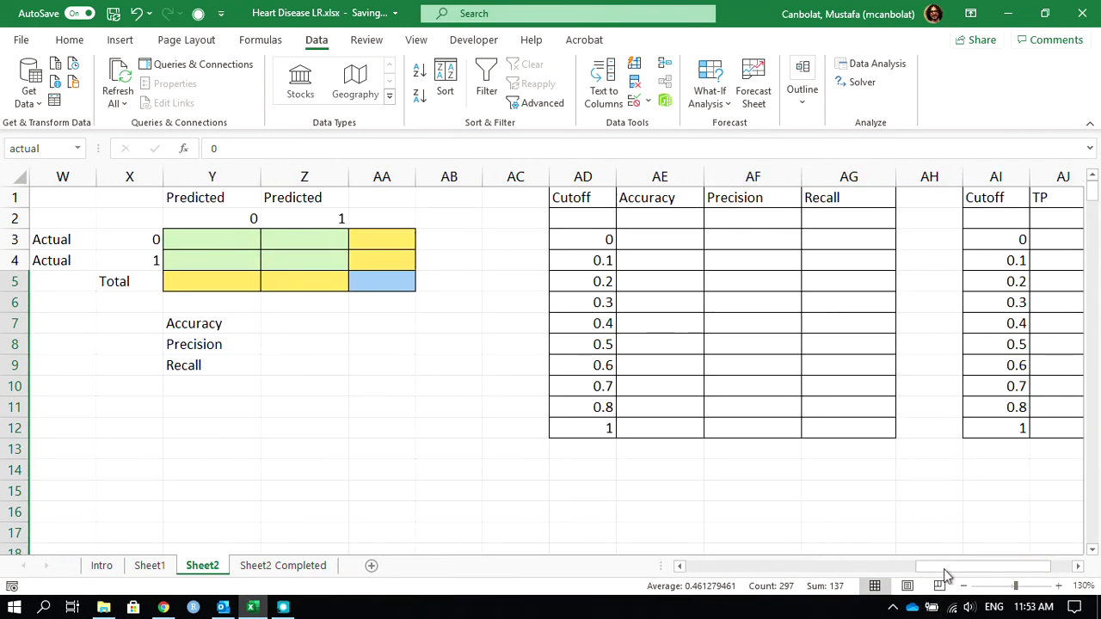
pyautogui.moveTo(947, 571); pyautogui.dragTo(906, 577)
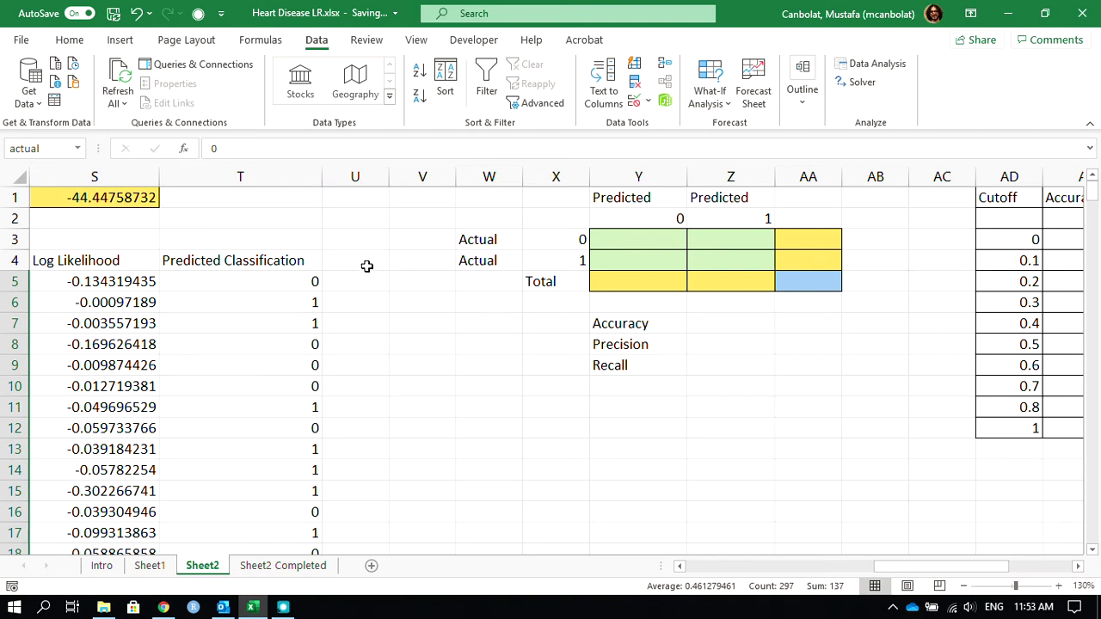
# Start a COUNTIFS in Y3 using the actual range with $X3 as criterion
pyautogui.click(264, 282)
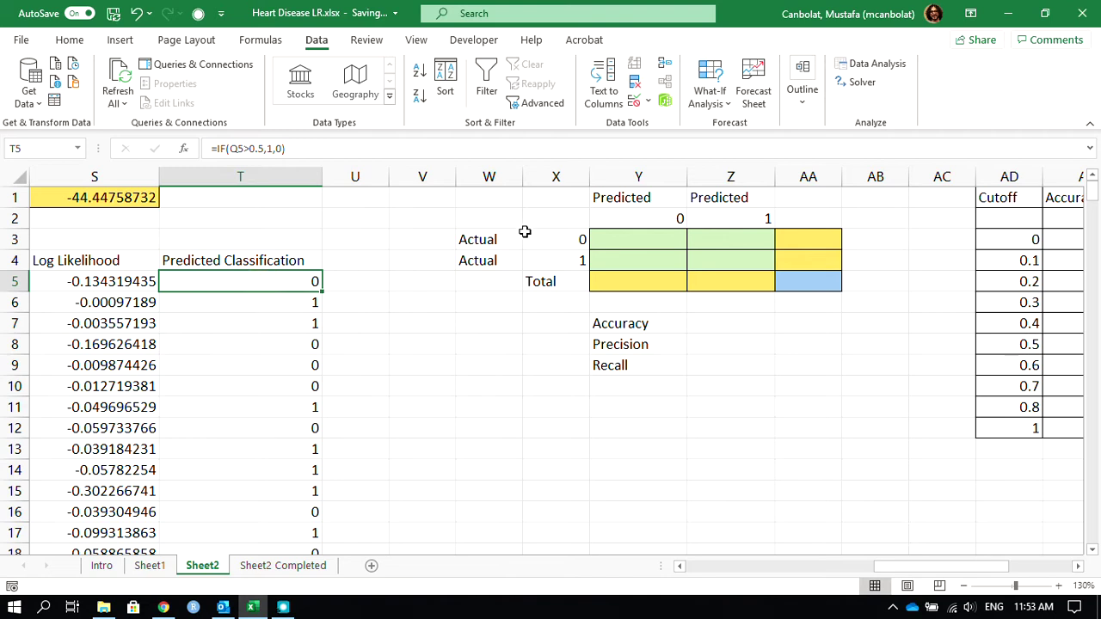
pyautogui.click(617, 239)
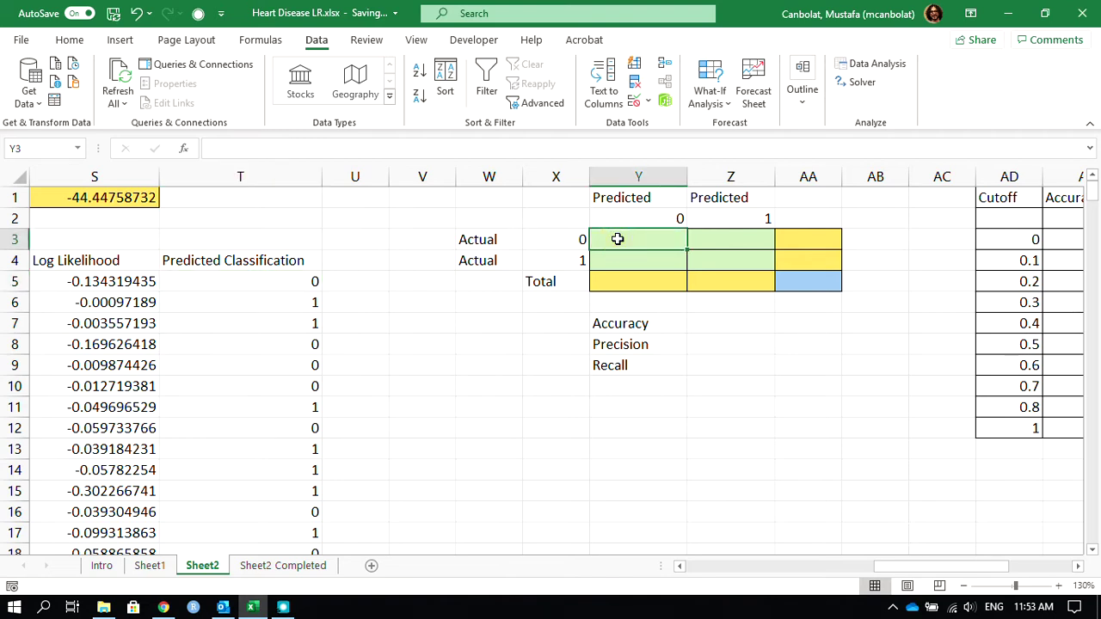
pyautogui.write('=countifs(')
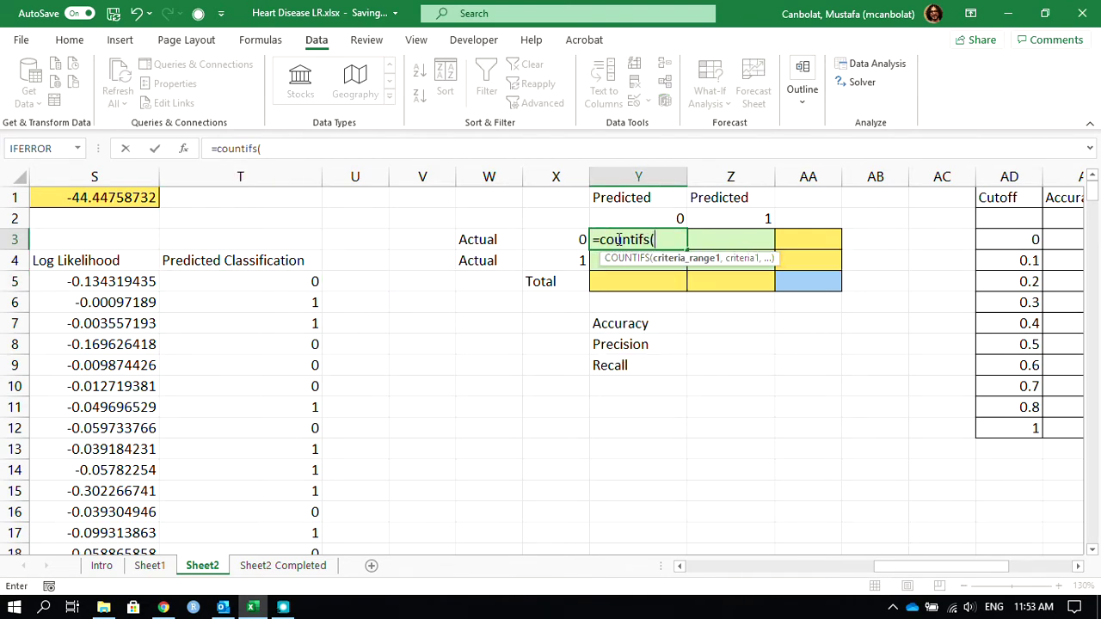
pyautogui.click(555, 242)
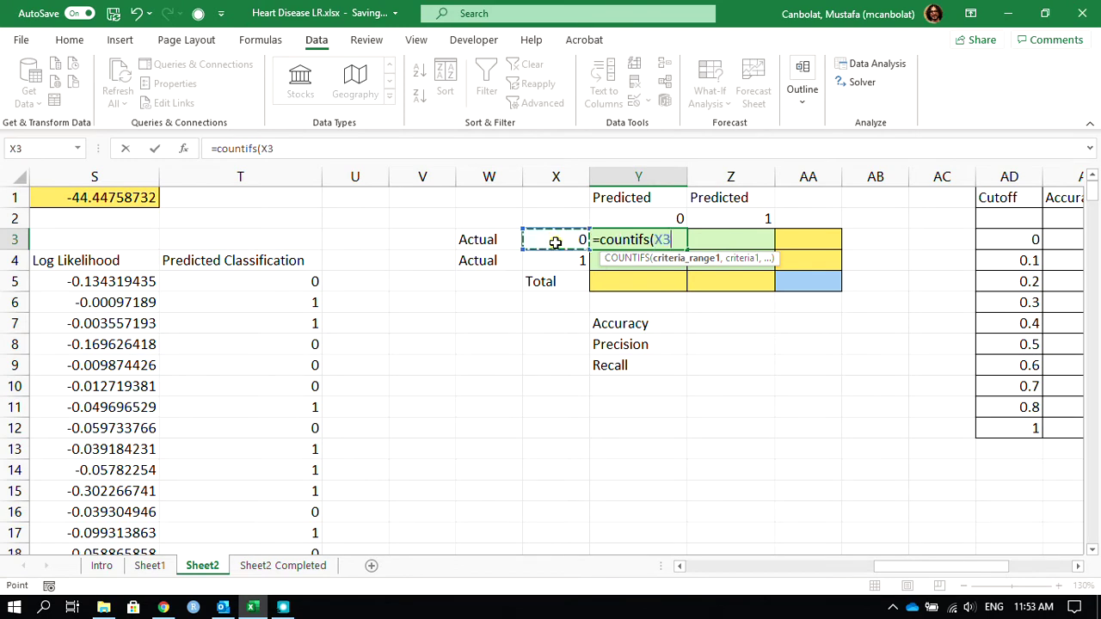
pyautogui.press('F4')
pyautogui.press('F4')
pyautogui.press('F4')
pyautogui.write(',')
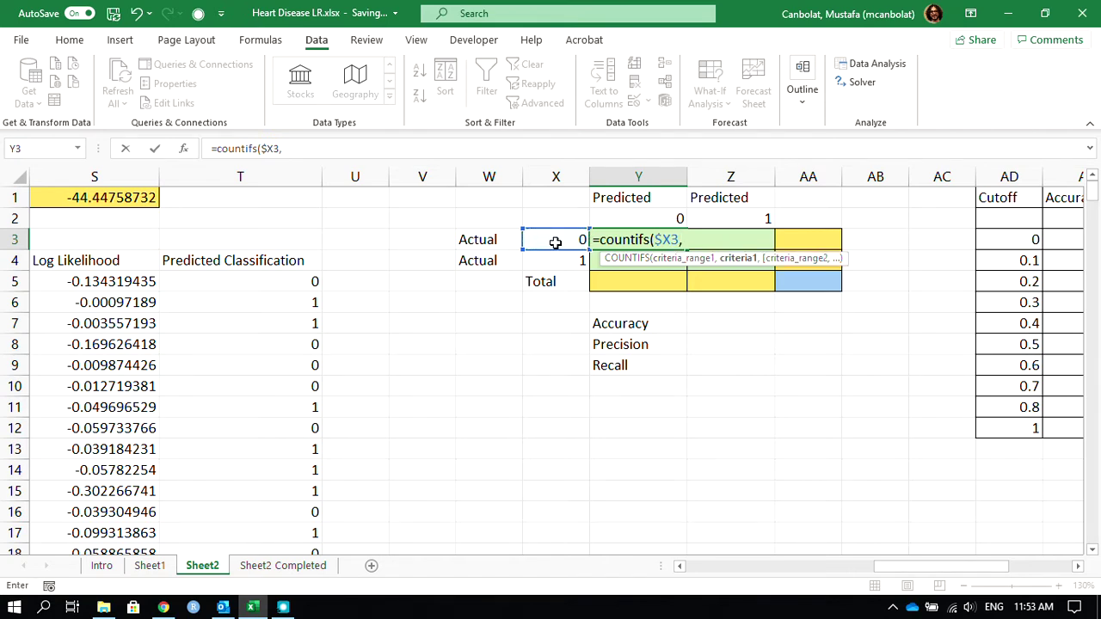
pyautogui.press('BackSpace')
pyautogui.press('BackSpace')
pyautogui.press('BackSpace')
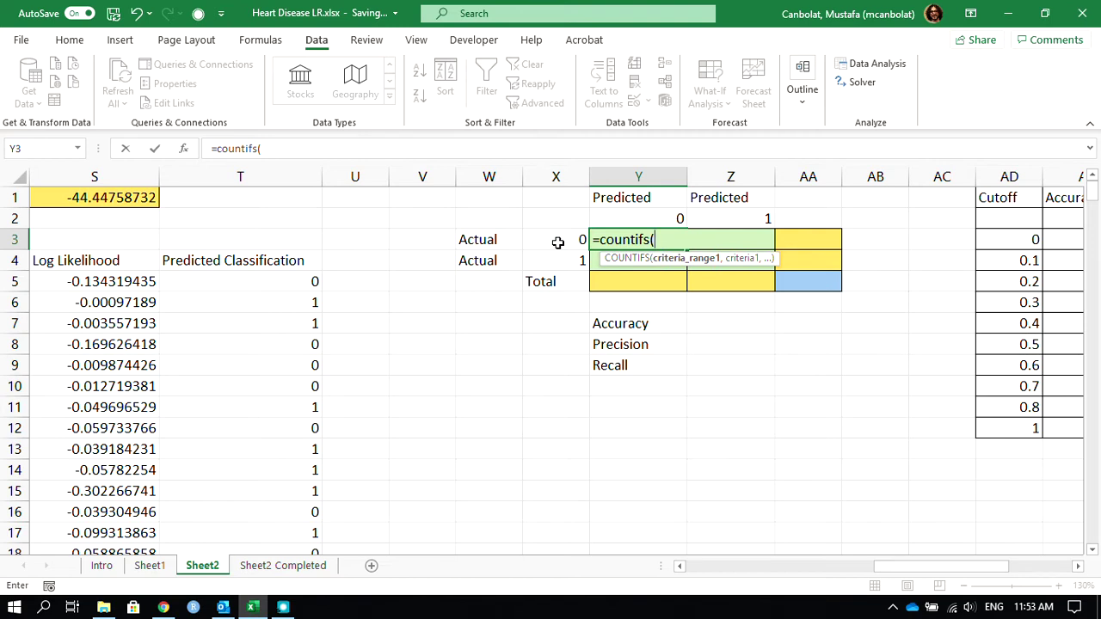
pyautogui.write('actual,')
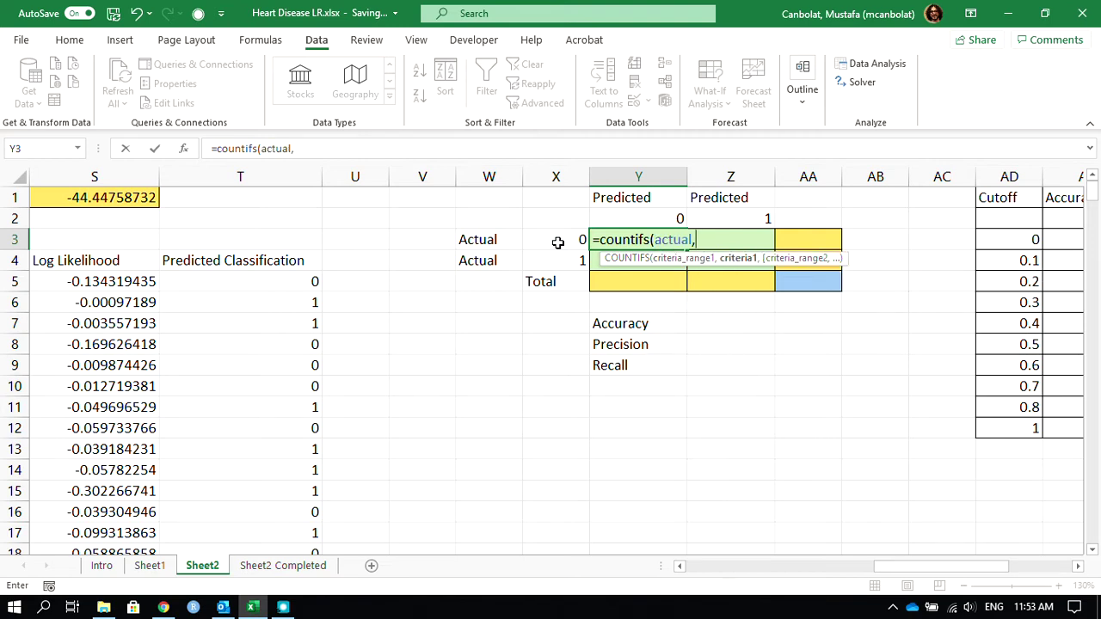
pyautogui.click(558, 243)
pyautogui.press('F4')
pyautogui.press('F4')
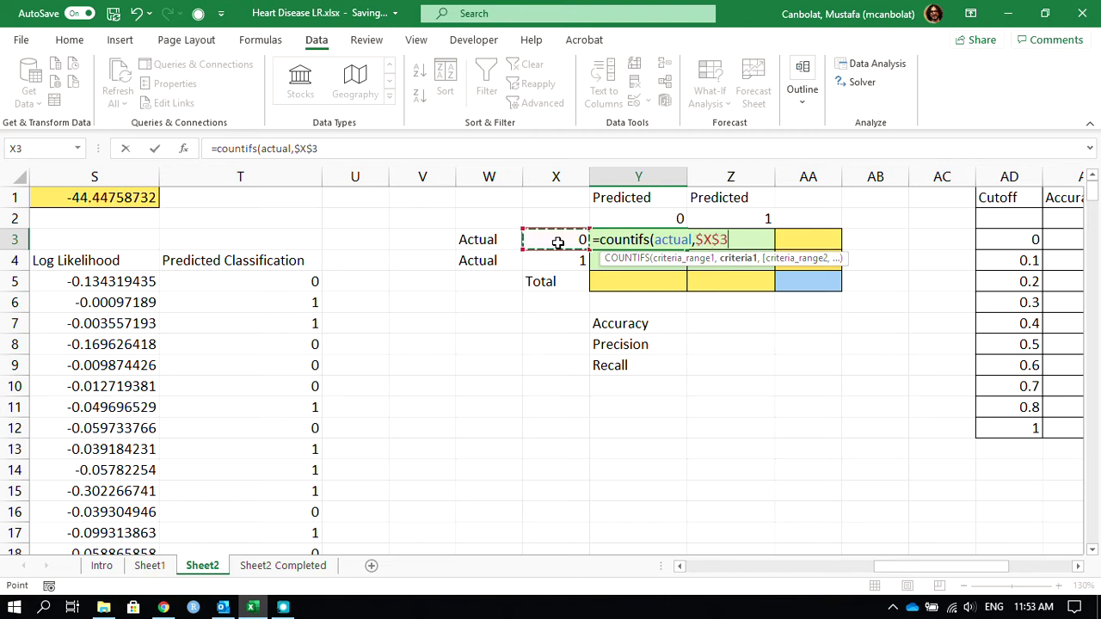
pyautogui.press('F4')
pyautogui.write(',')
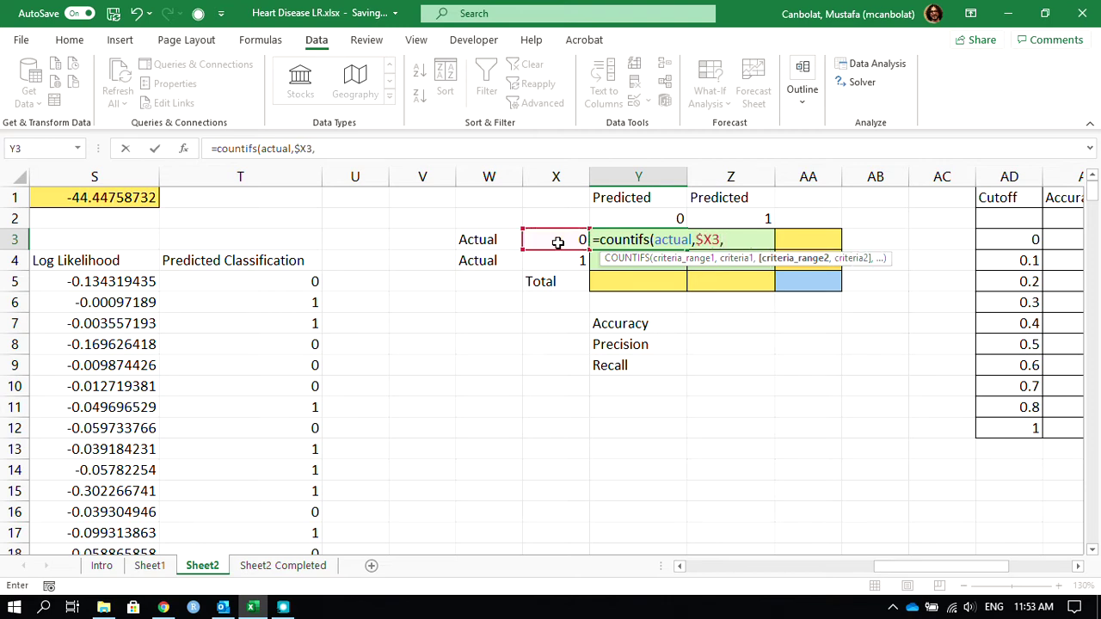
# Complete Y3 as =COUNTIFS(actual,$X3,predicted,Y$2)
pyautogui.click(645, 218)
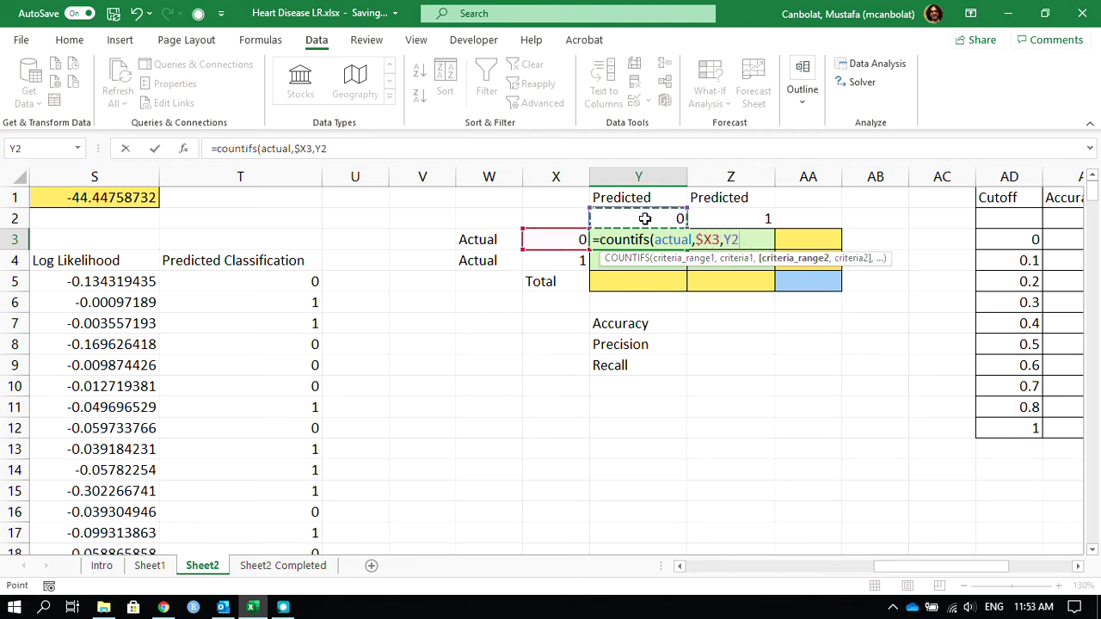
pyautogui.press('BackSpace')
pyautogui.press('BackSpace')
pyautogui.write('pred')
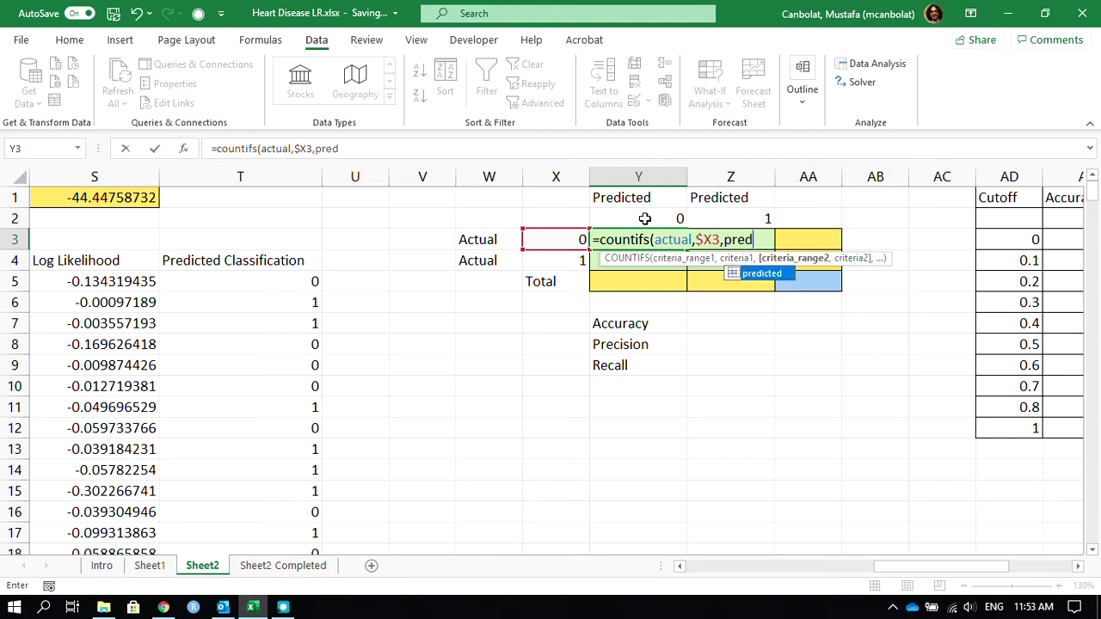
pyautogui.doubleClick(753, 272)
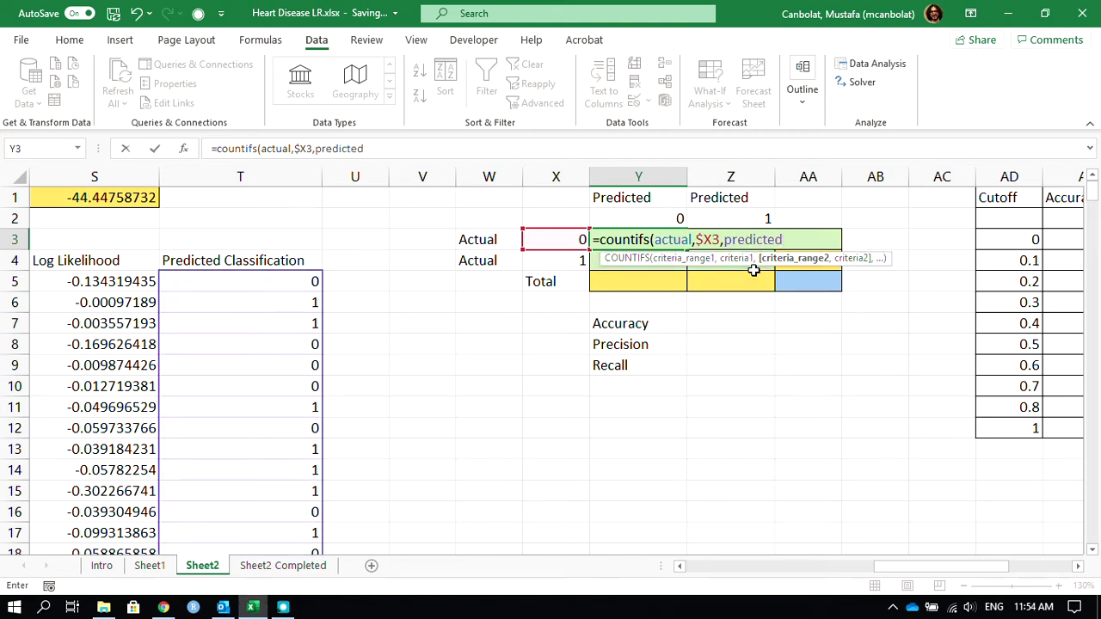
pyautogui.write(',')
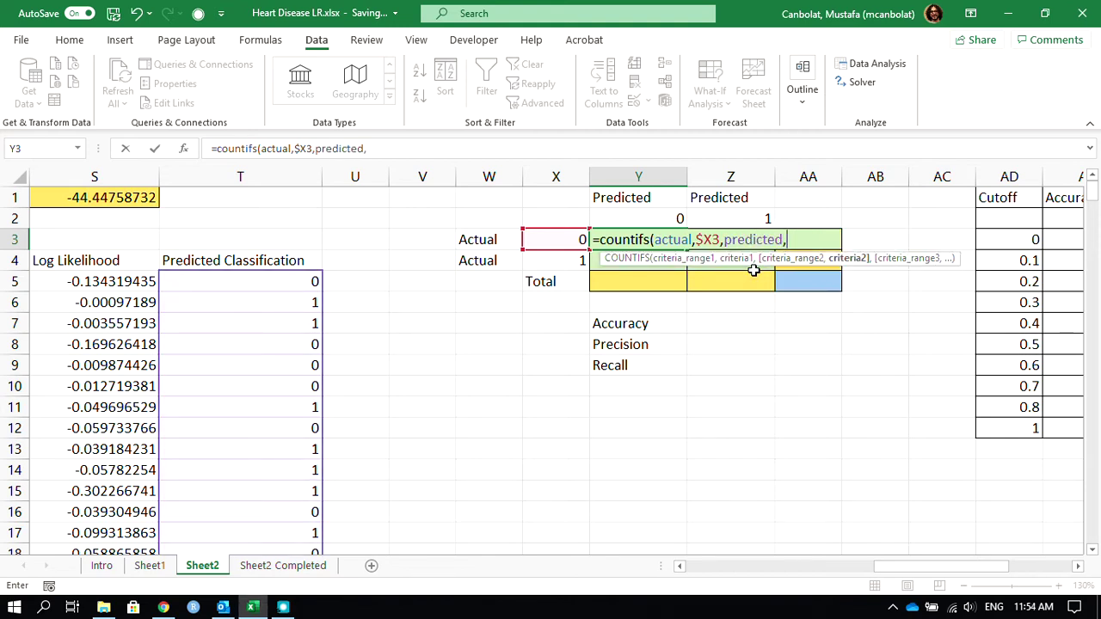
pyautogui.click(651, 216)
pyautogui.press('F4')
pyautogui.press('F4')
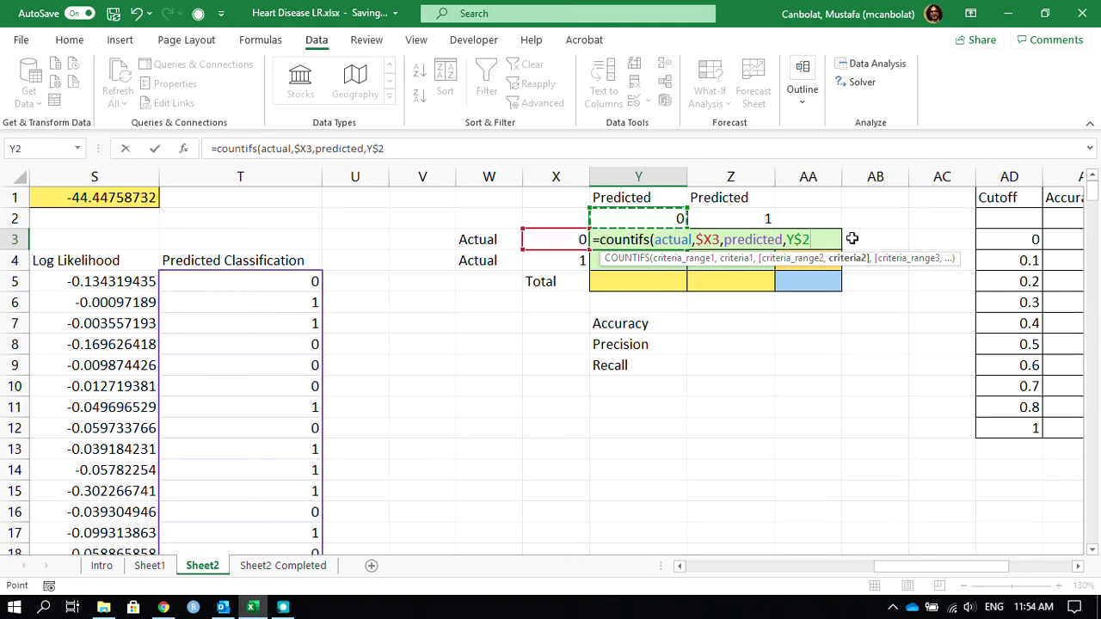
pyautogui.write(')')
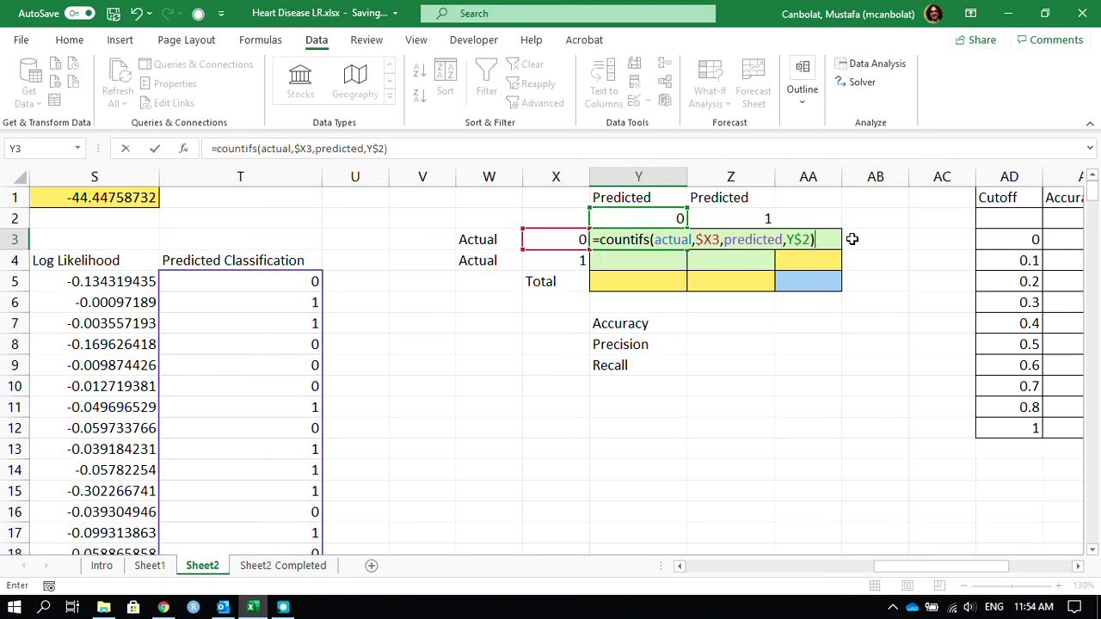
pyautogui.press('Return')
# Copy the Y3 count to Z3 and down through row 4, giving 140, 20, 25, 112
pyautogui.click(677, 239)
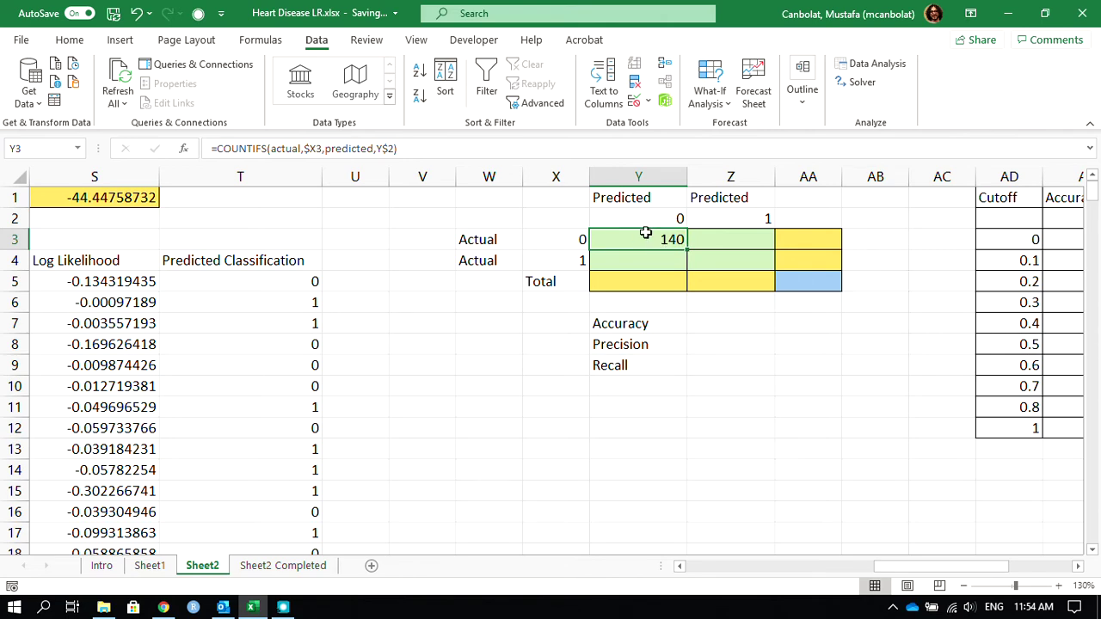
pyautogui.moveTo(683, 253); pyautogui.dragTo(752, 251)
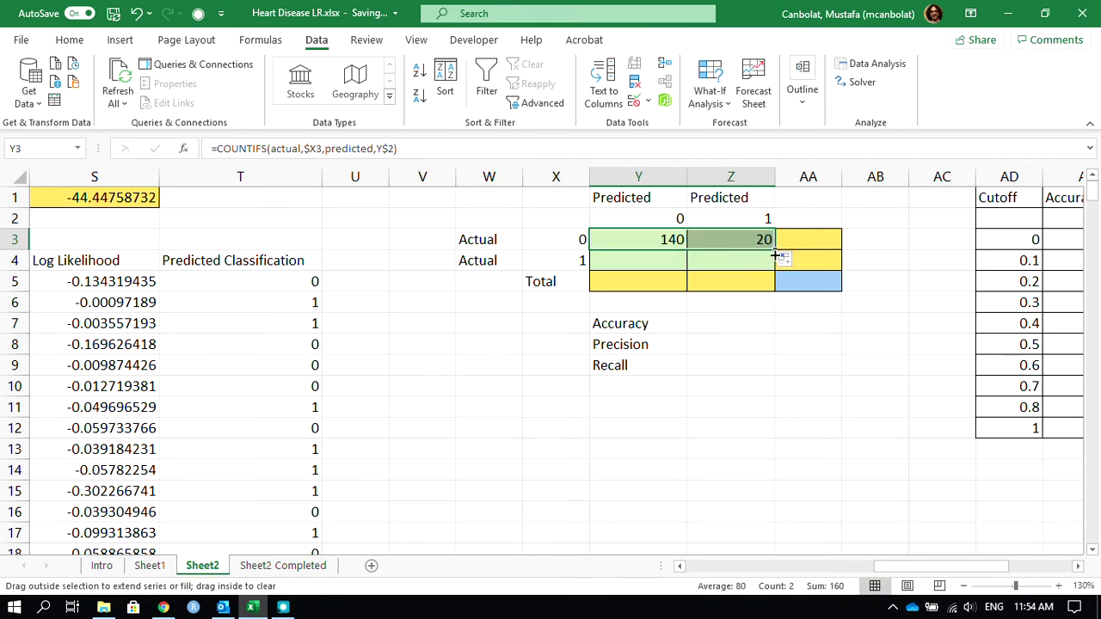
pyautogui.moveTo(775, 255); pyautogui.dragTo(779, 268)
pyautogui.click(649, 260)
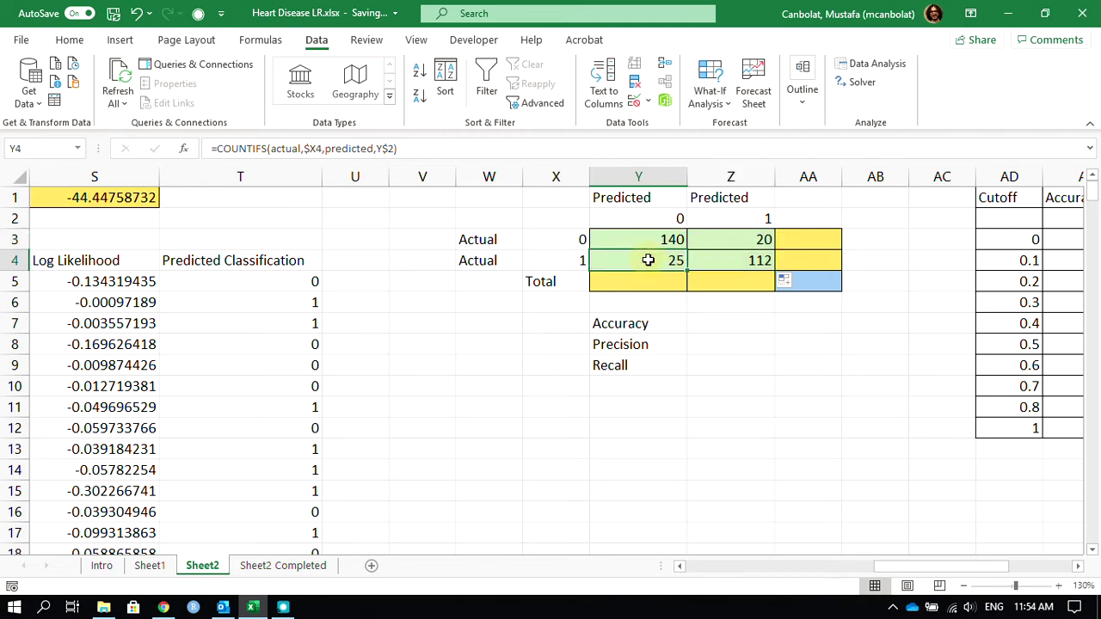
pyautogui.click(745, 258)
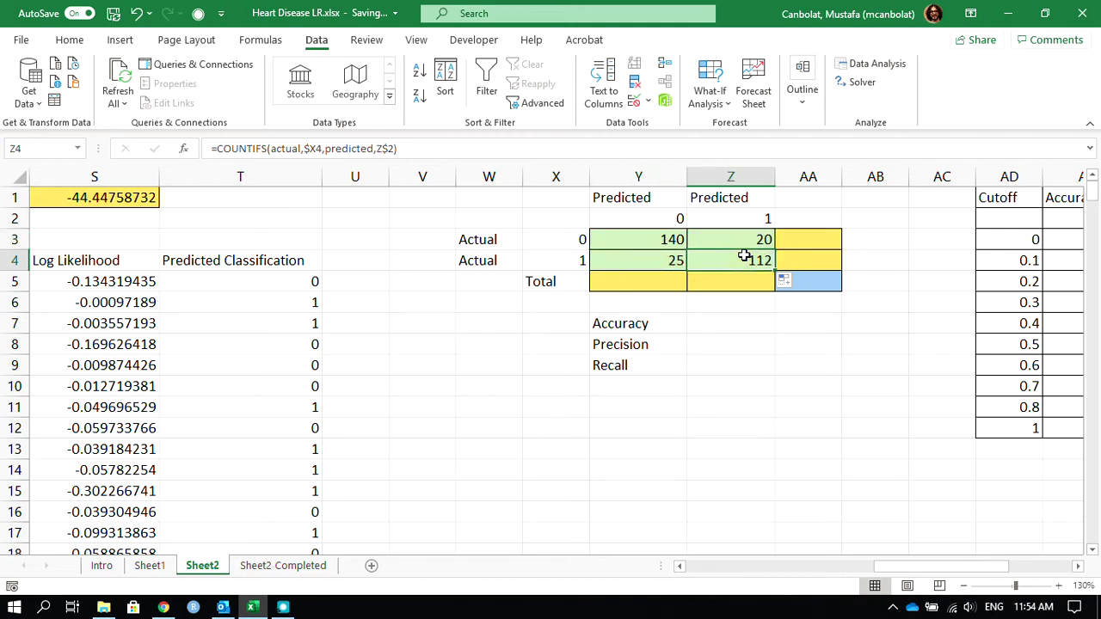
pyautogui.click(799, 238)
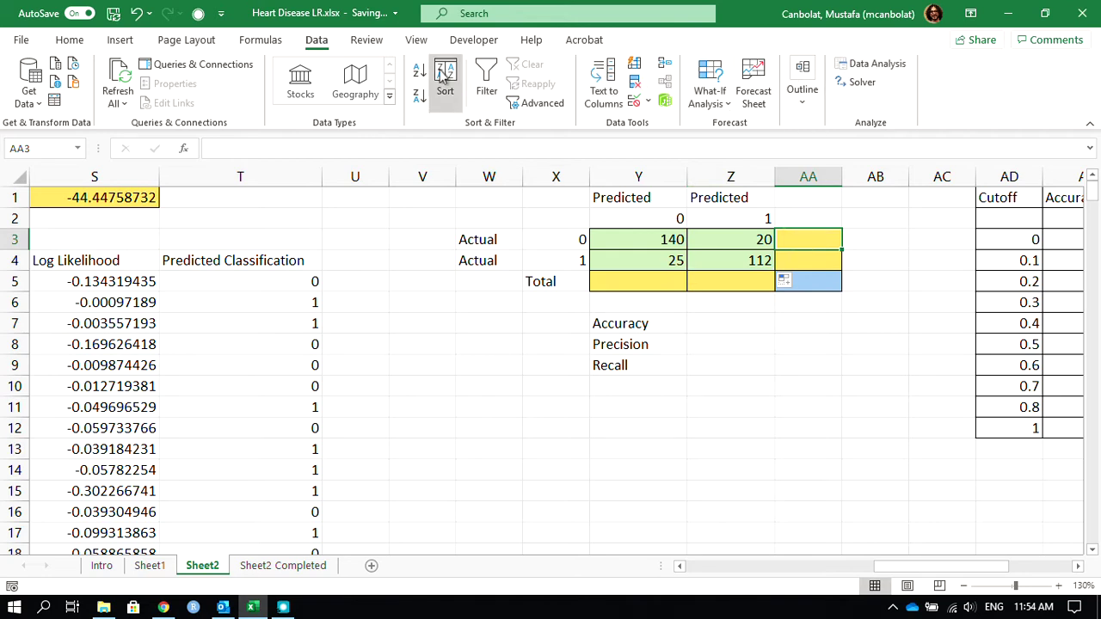
# AutoSum the row totals in AA3 (160) and AA4 (137)
pyautogui.click(73, 40)
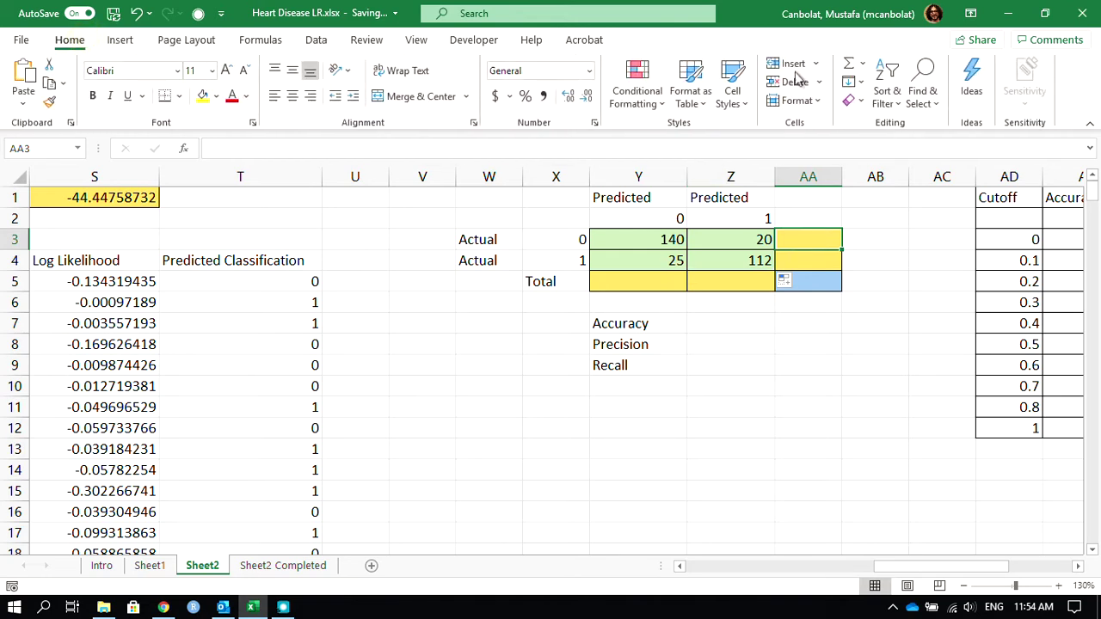
pyautogui.click(861, 64)
pyautogui.click(852, 67)
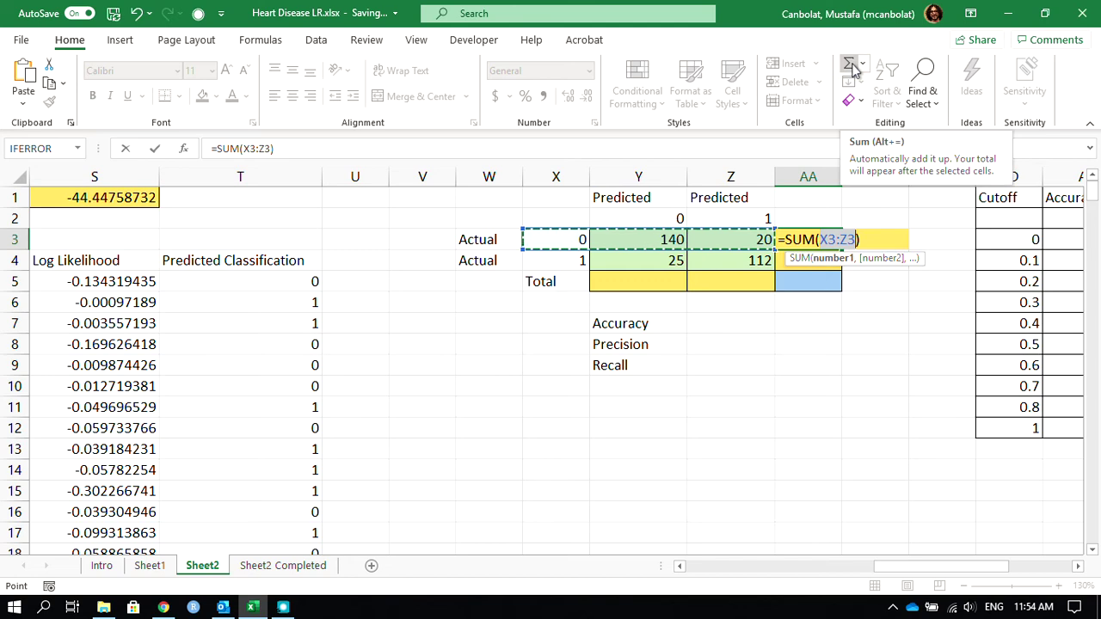
pyautogui.moveTo(670, 239); pyautogui.dragTo(751, 240)
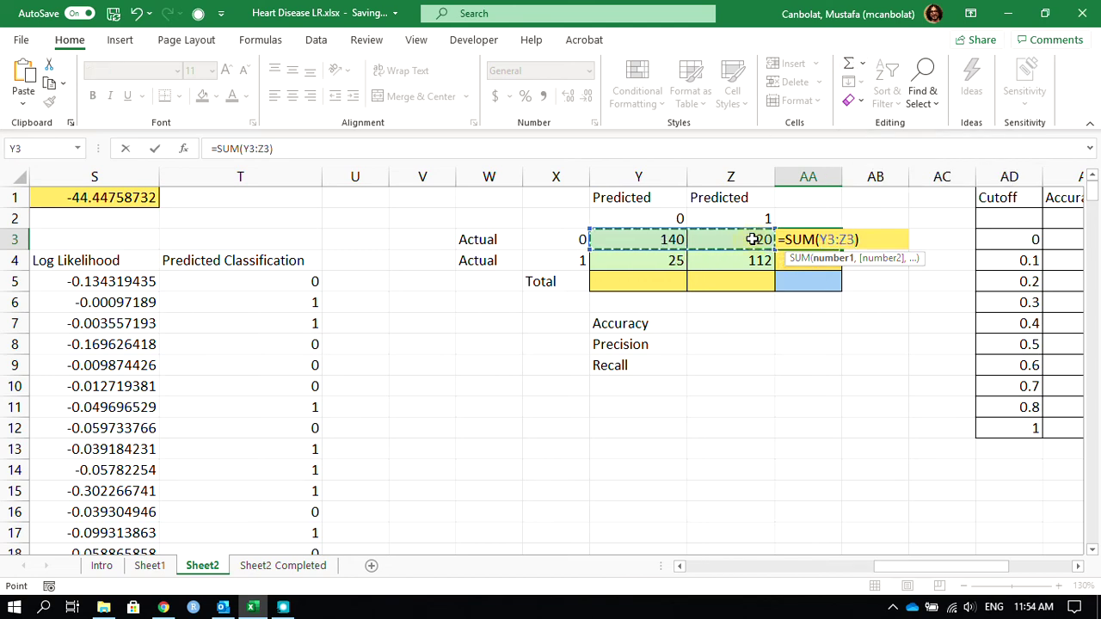
pyautogui.press('Return')
pyautogui.click(820, 240)
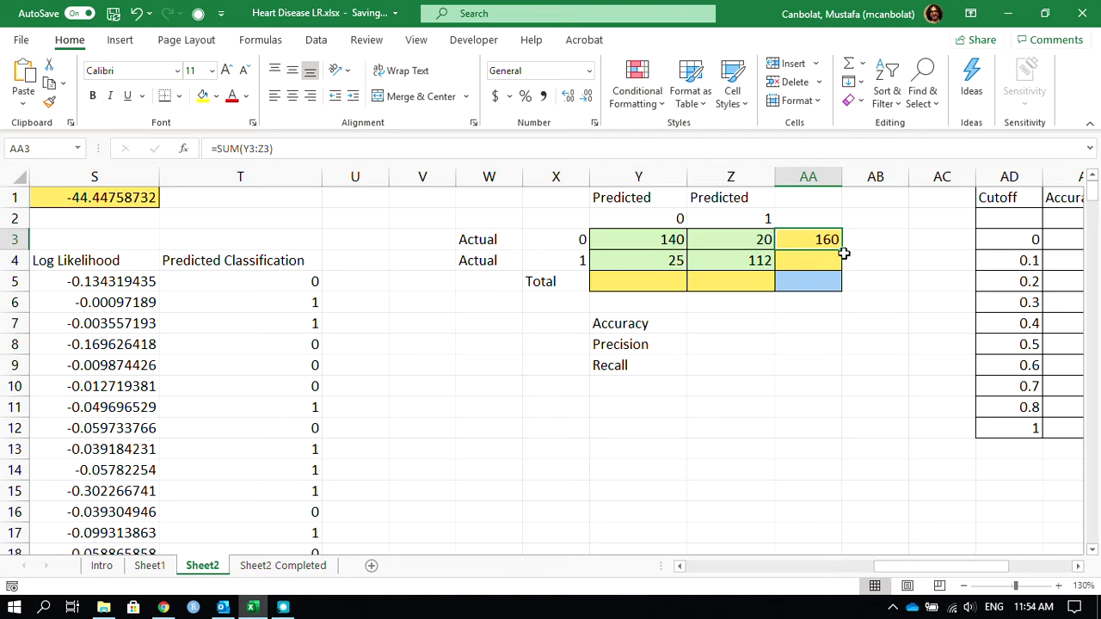
pyautogui.moveTo(843, 249); pyautogui.dragTo(817, 255)
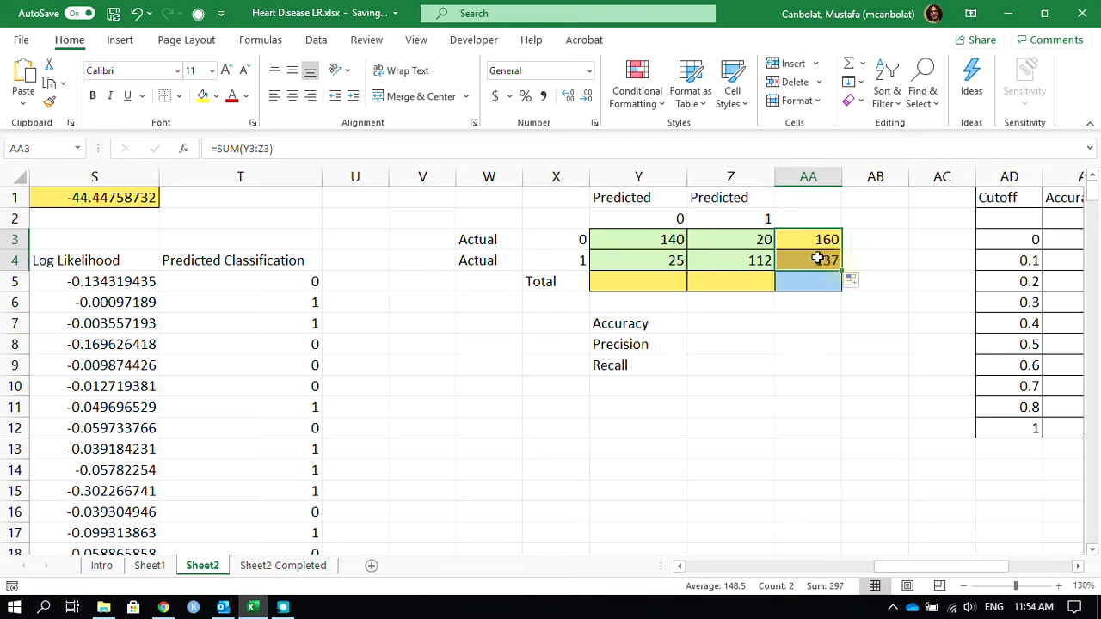
pyautogui.click(826, 258)
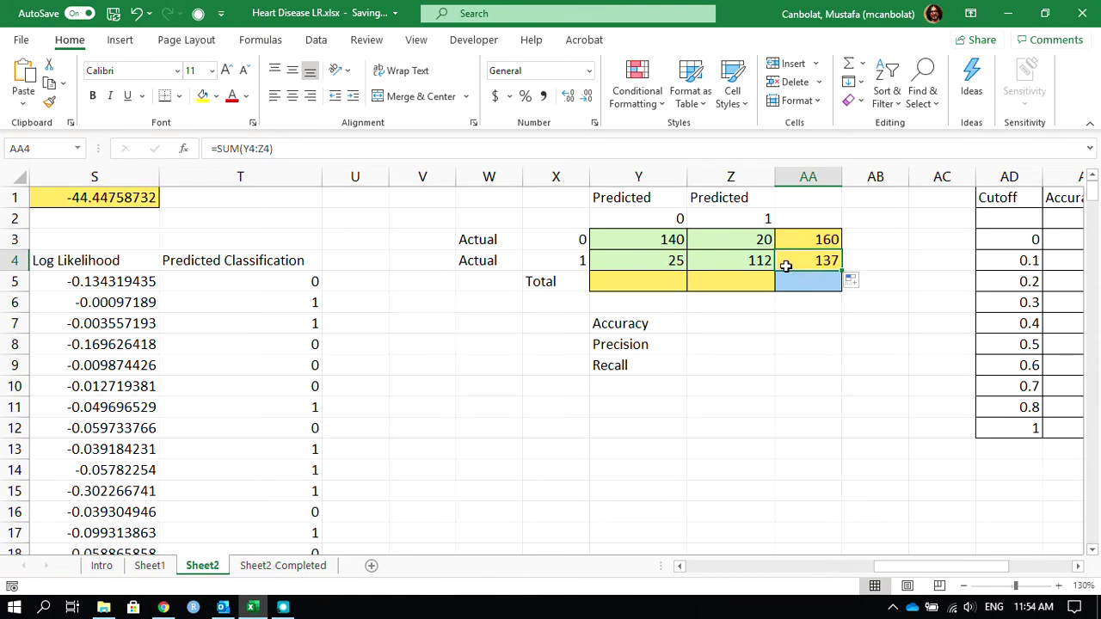
# AutoSum column Y's total in Y5 and copy it across to Z5
pyautogui.click(637, 177)
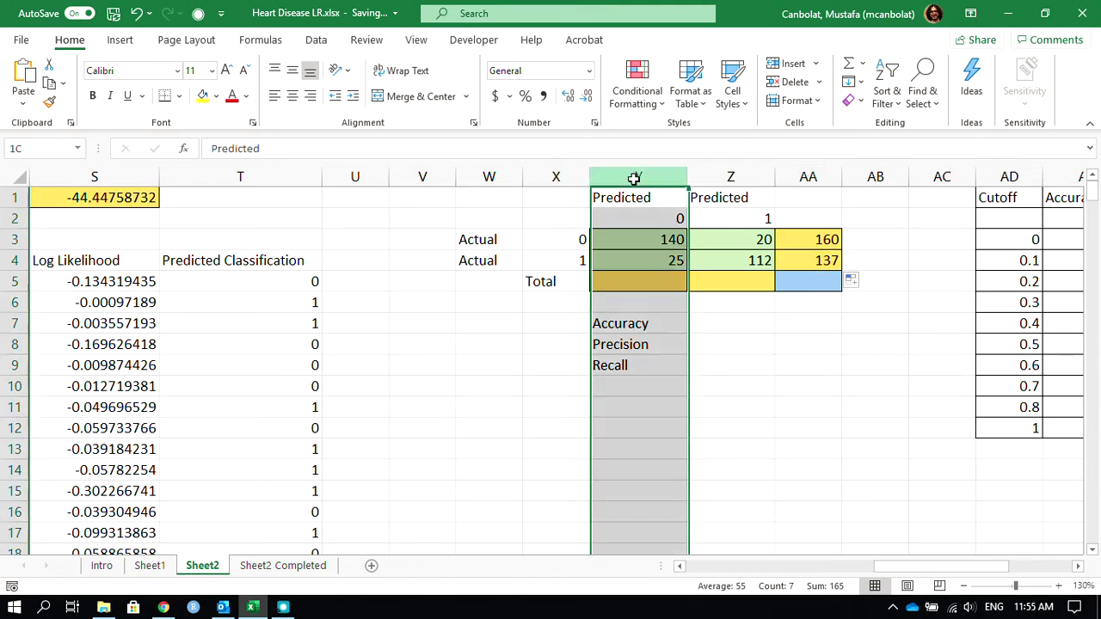
pyautogui.keyDown('shift'); pyautogui.click(709, 176); pyautogui.keyUp('shift')
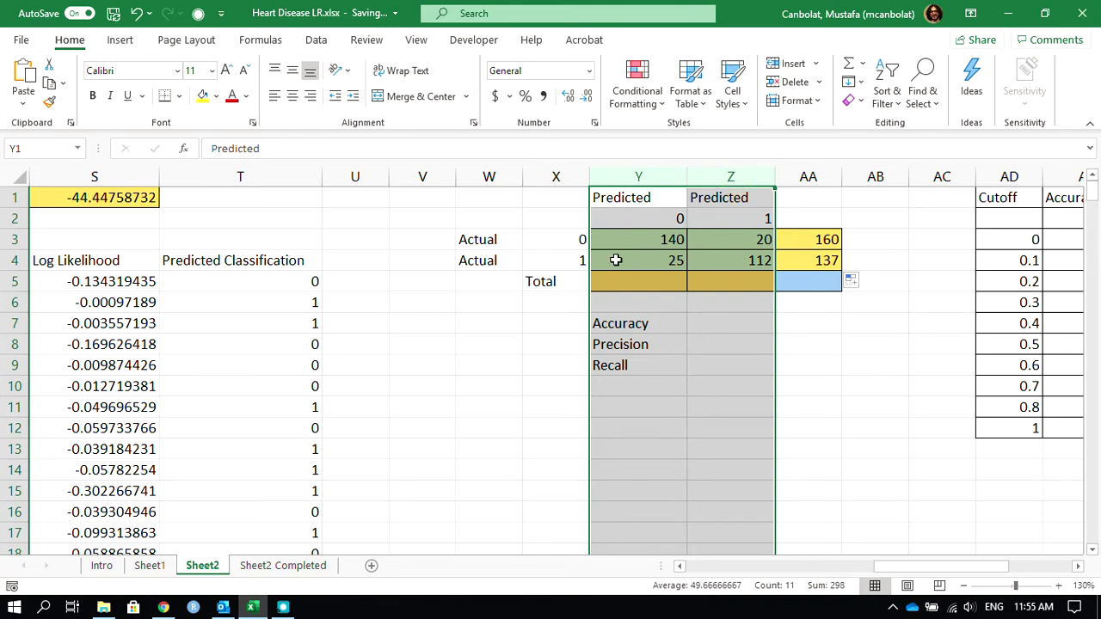
pyautogui.click(824, 260)
pyautogui.click(639, 281)
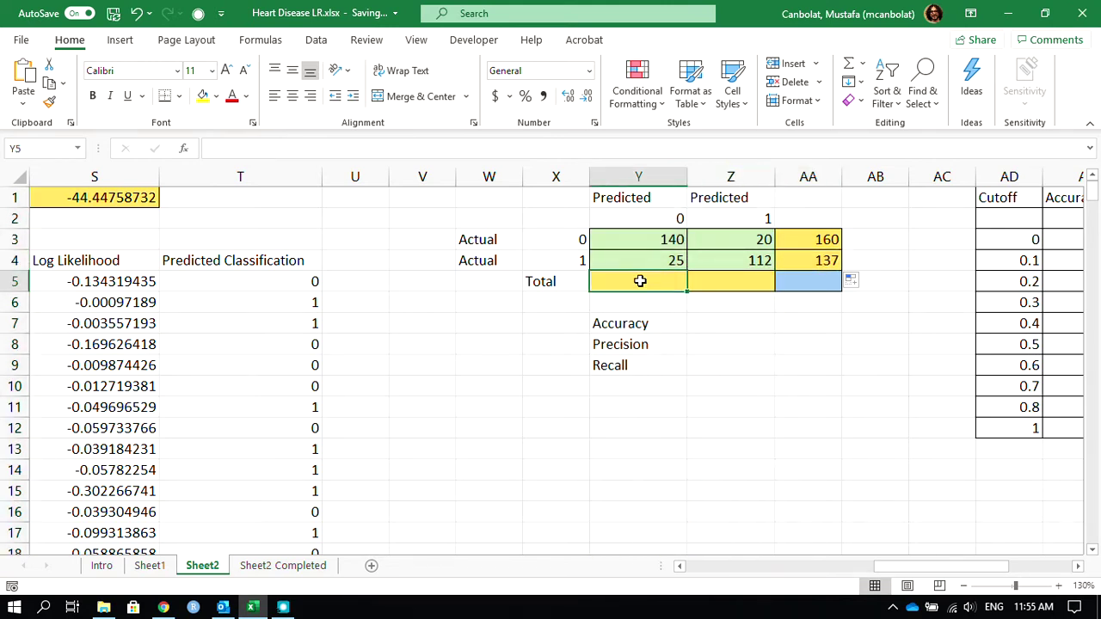
pyautogui.click(849, 66)
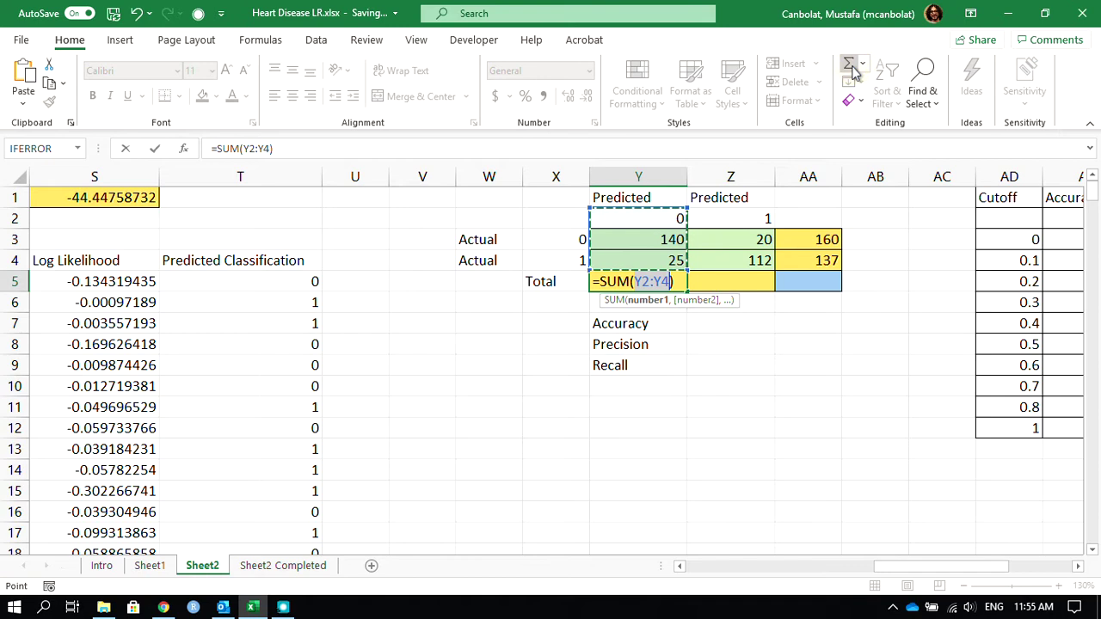
pyautogui.press('Return')
pyautogui.click(658, 277)
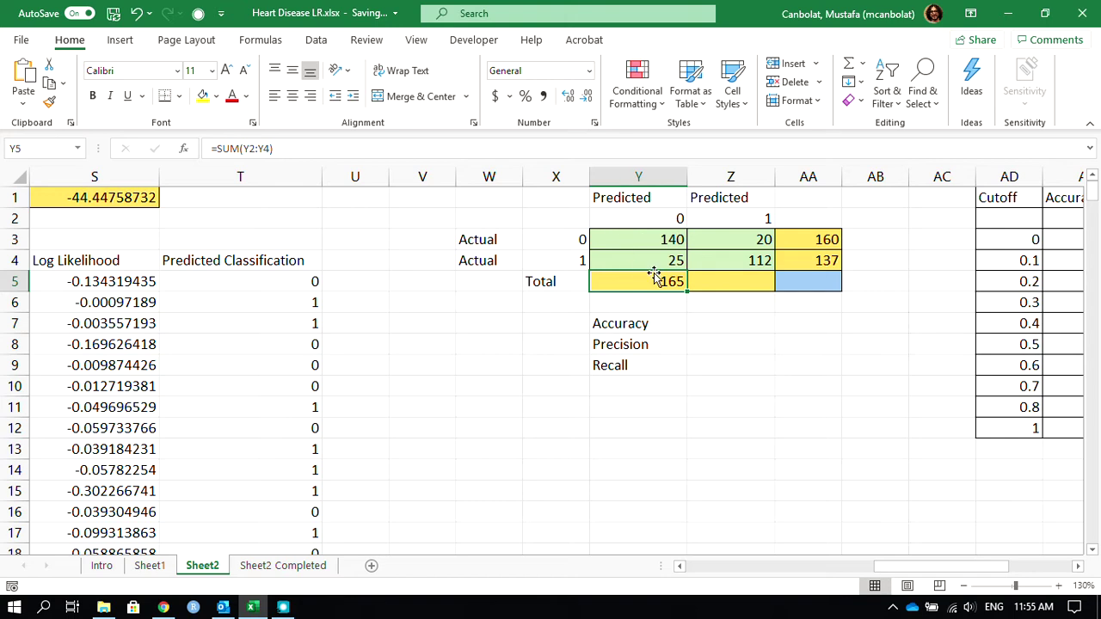
pyautogui.moveTo(687, 294); pyautogui.dragTo(725, 281)
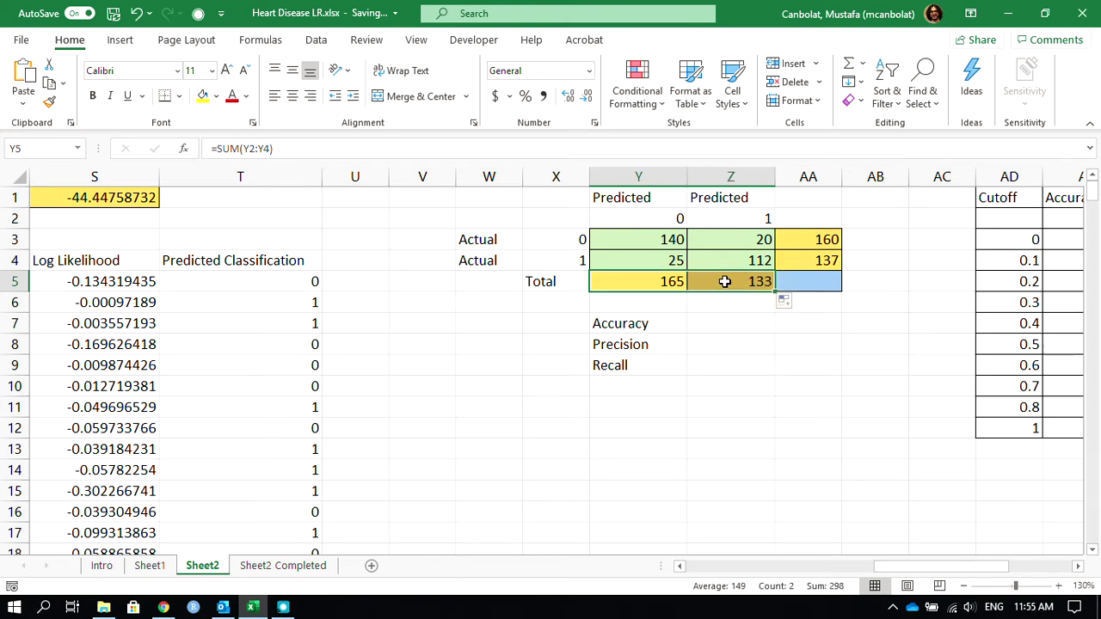
# Restrict the Z5 and Y5 sums to start at row 3, giving 132 and 165
pyautogui.click(727, 281)
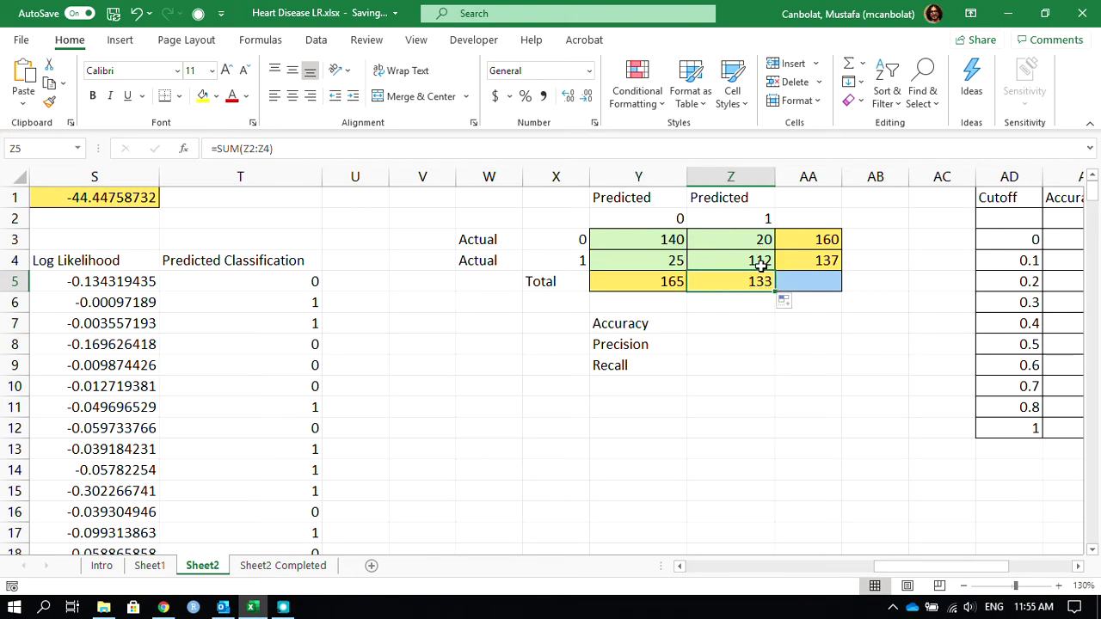
pyautogui.doubleClick(759, 281)
pyautogui.moveTo(688, 209); pyautogui.dragTo(692, 226)
pyautogui.press('Return')
pyautogui.doubleClick(659, 287)
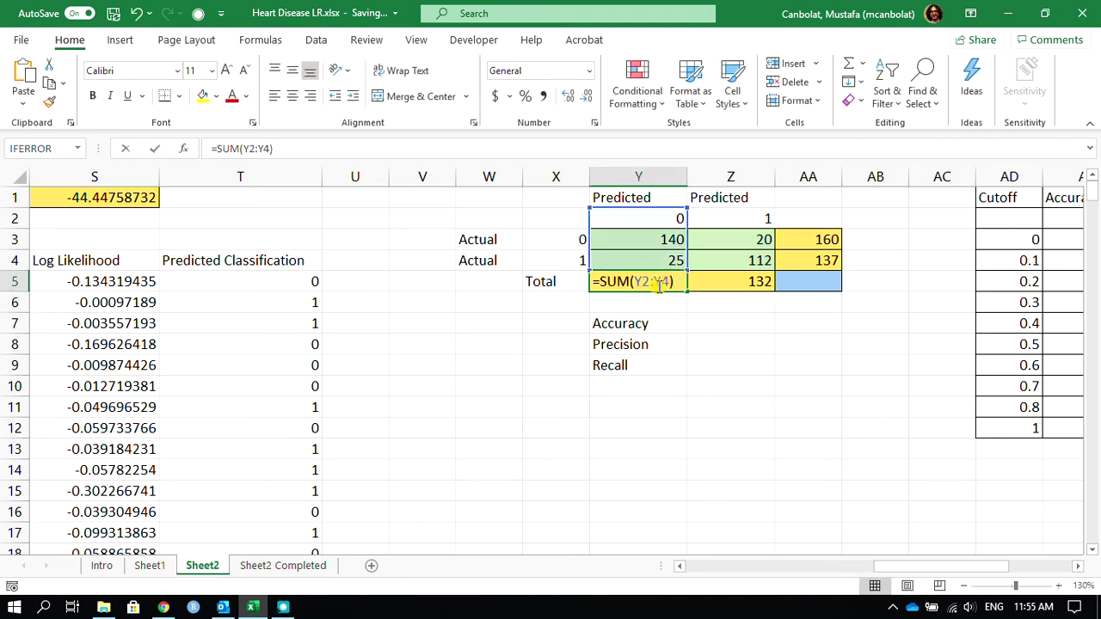
pyautogui.moveTo(551, 199); pyautogui.dragTo(641, 241)
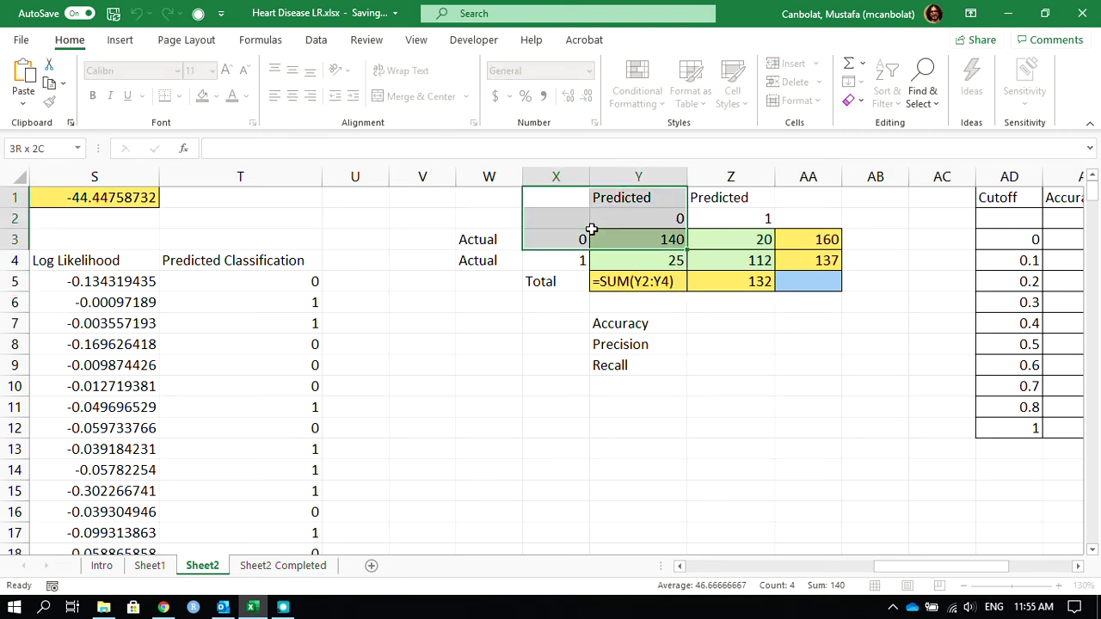
pyautogui.doubleClick(629, 279)
pyautogui.moveTo(590, 210); pyautogui.dragTo(594, 240)
pyautogui.press('Return')
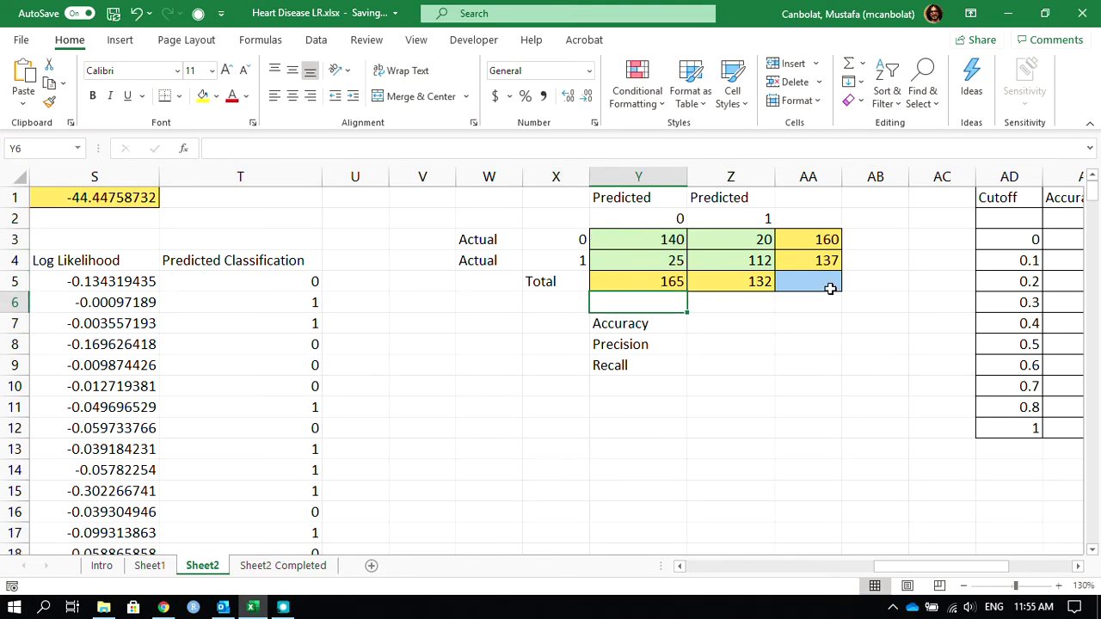
# AutoSum the grand total 297 in AA5
pyautogui.click(828, 282)
pyautogui.click(849, 66)
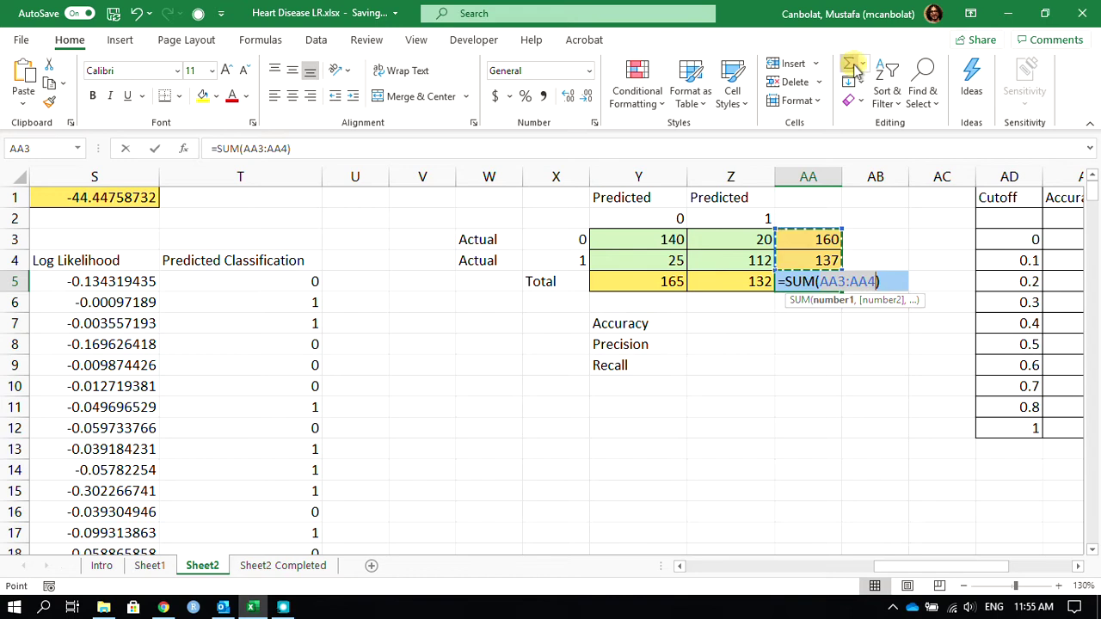
pyautogui.press('Return')
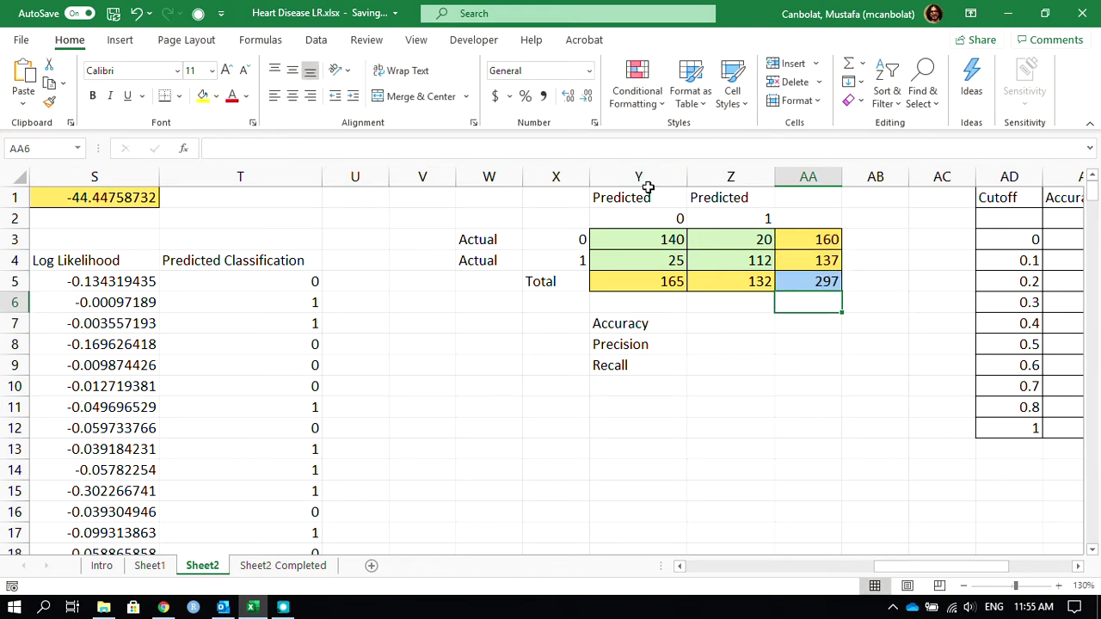
pyautogui.click(732, 325)
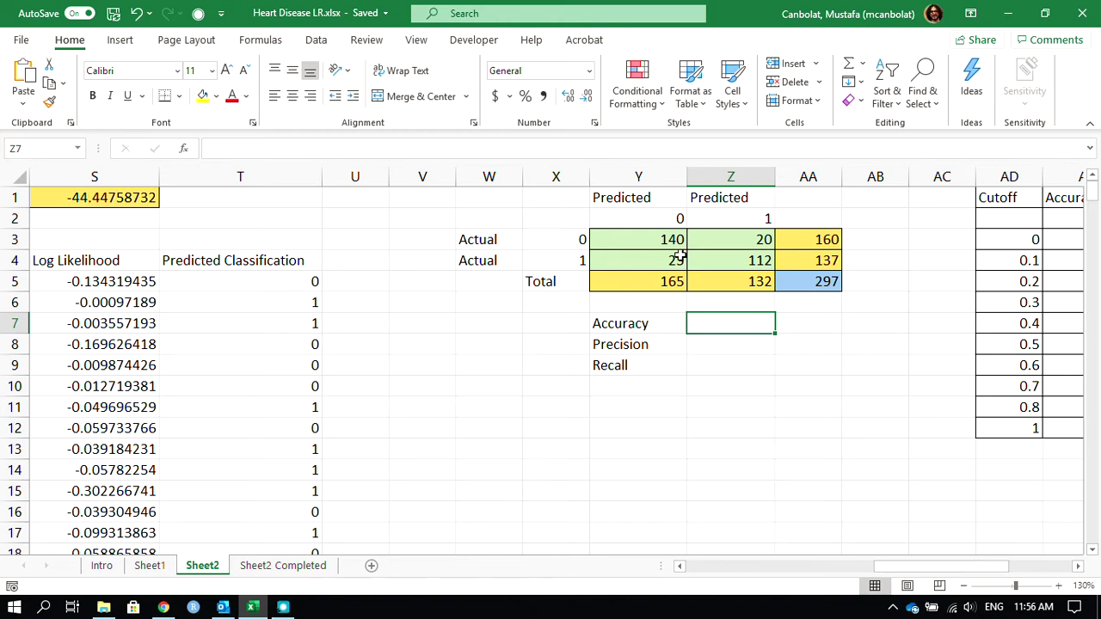
pyautogui.moveTo(497, 195); pyautogui.dragTo(819, 276)
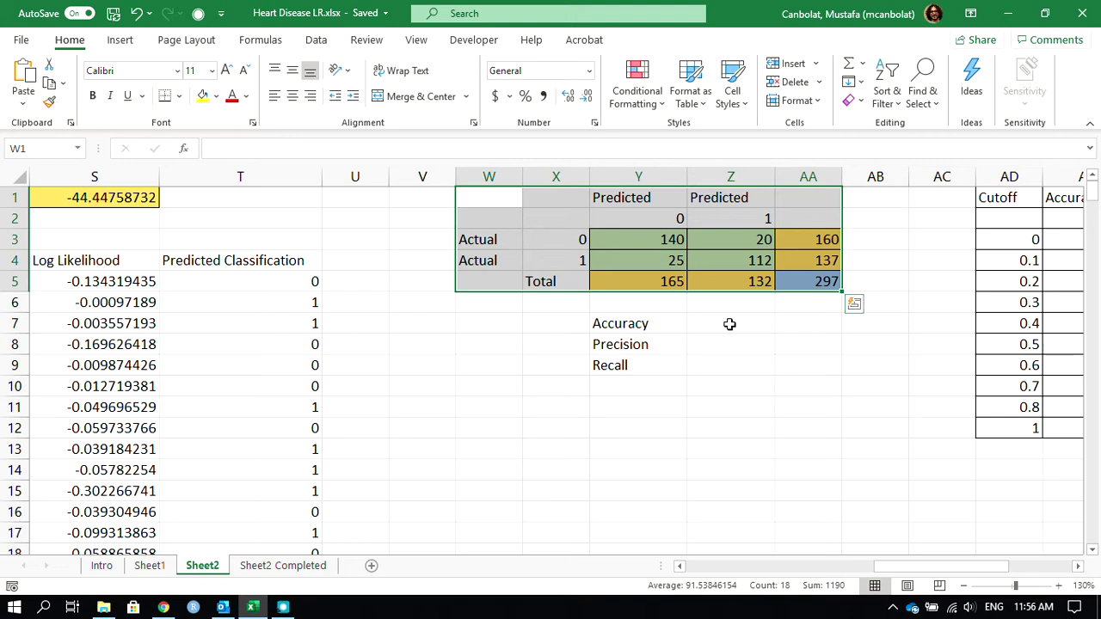
pyautogui.click(728, 323)
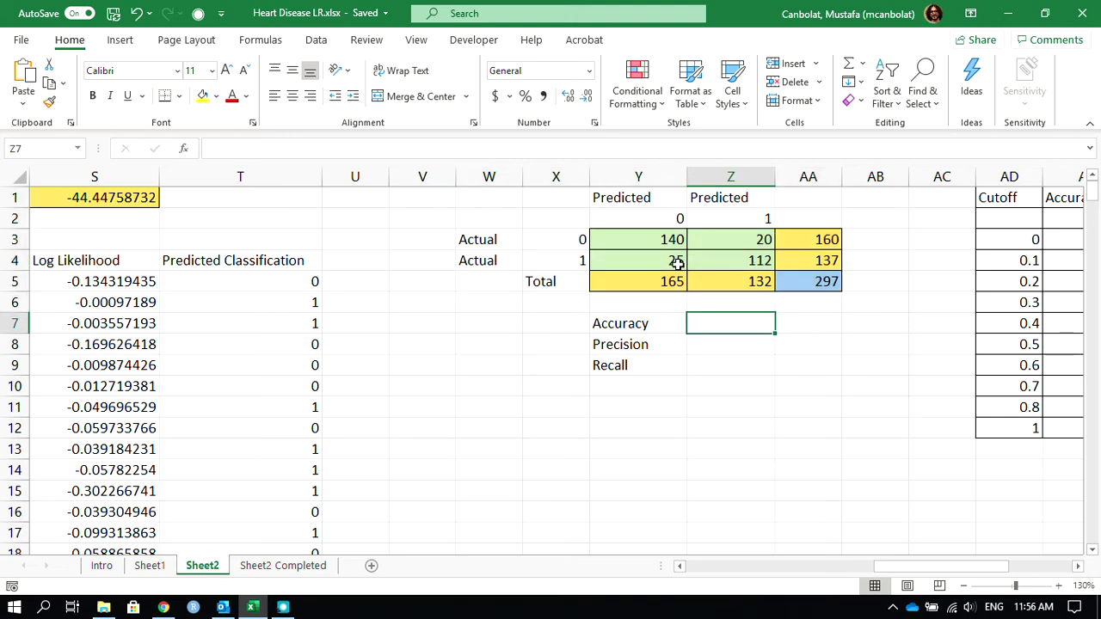
pyautogui.click(660, 238)
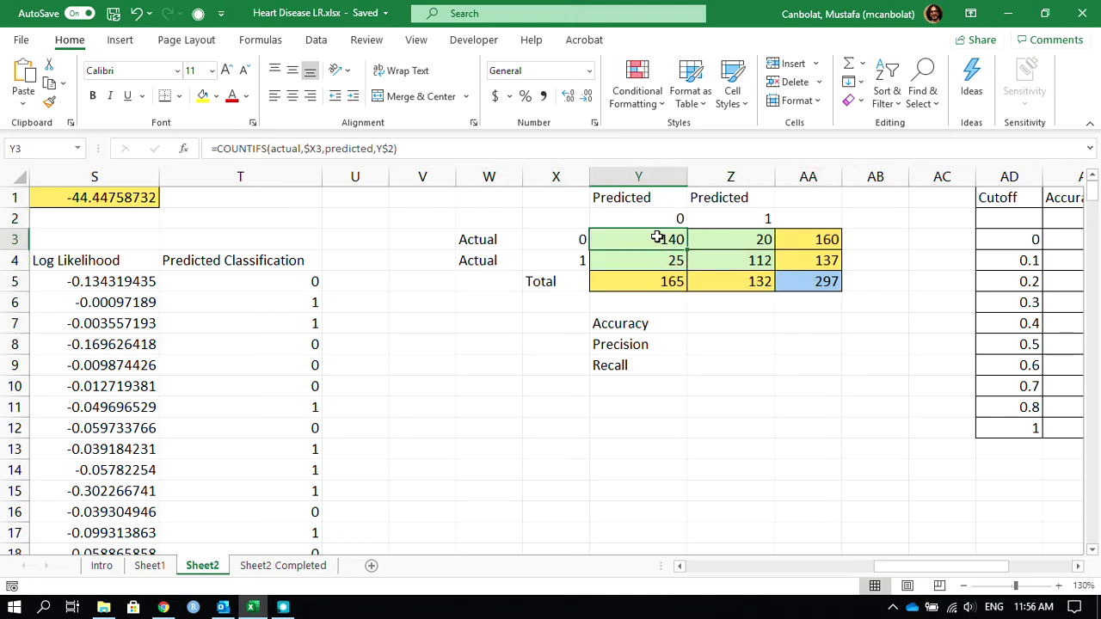
pyautogui.click(737, 259)
pyautogui.click(660, 240)
pyautogui.click(730, 255)
pyautogui.click(797, 281)
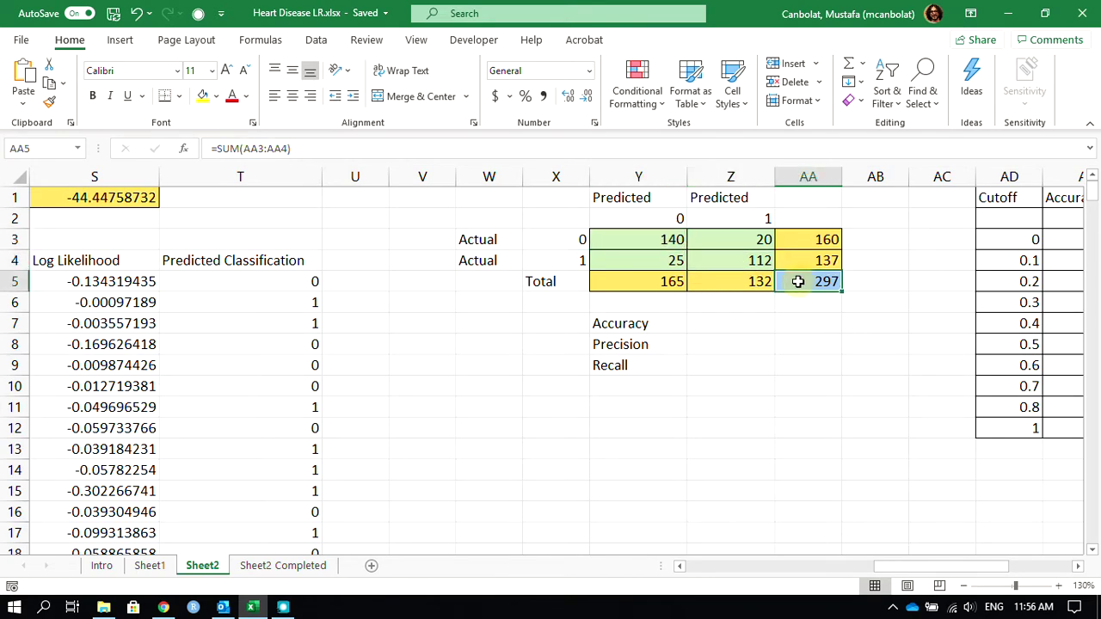
pyautogui.click(723, 322)
# Enter the accuracy formula =(Y3+Z4)/AA5 in Z7
pyautogui.write('(')
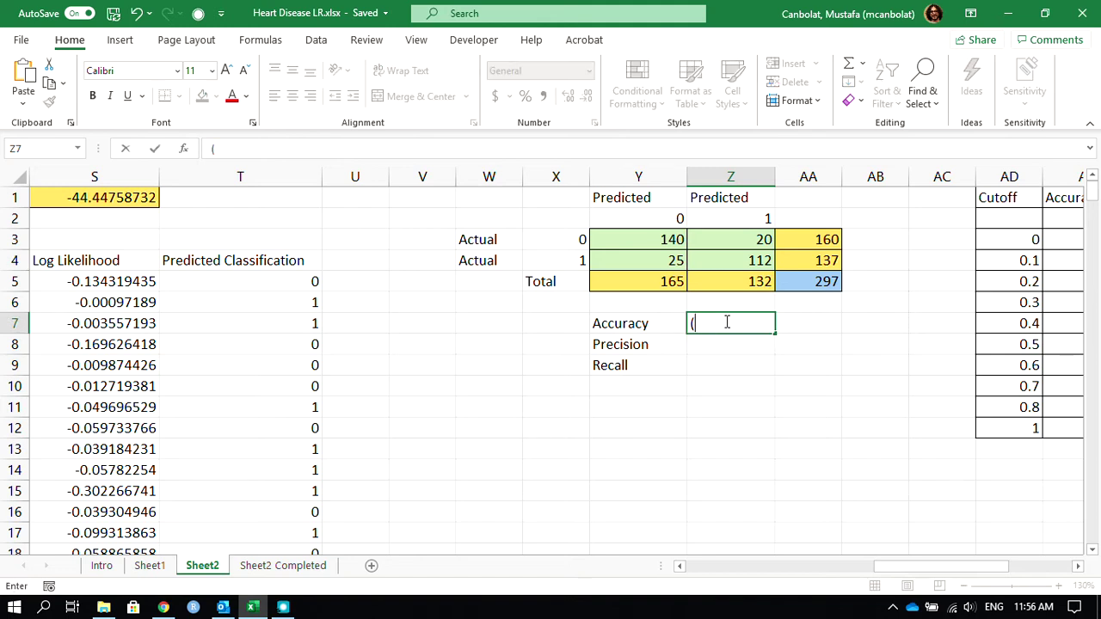
pyautogui.click(658, 239)
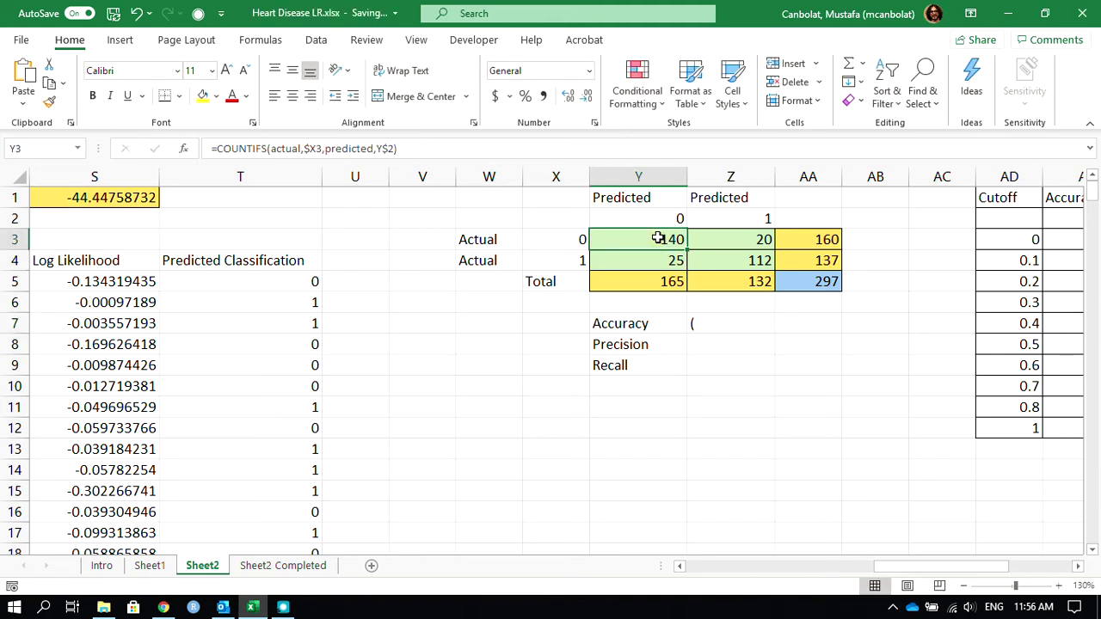
pyautogui.doubleClick(697, 322)
pyautogui.press('Home')
pyautogui.write('=')
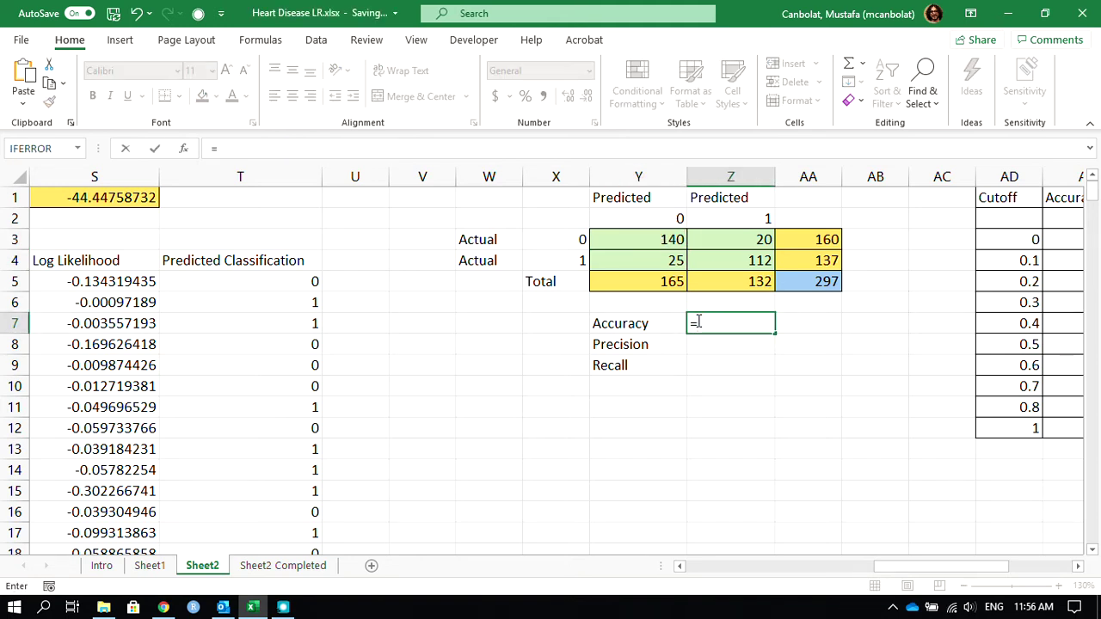
pyautogui.click(649, 239)
pyautogui.write('+')
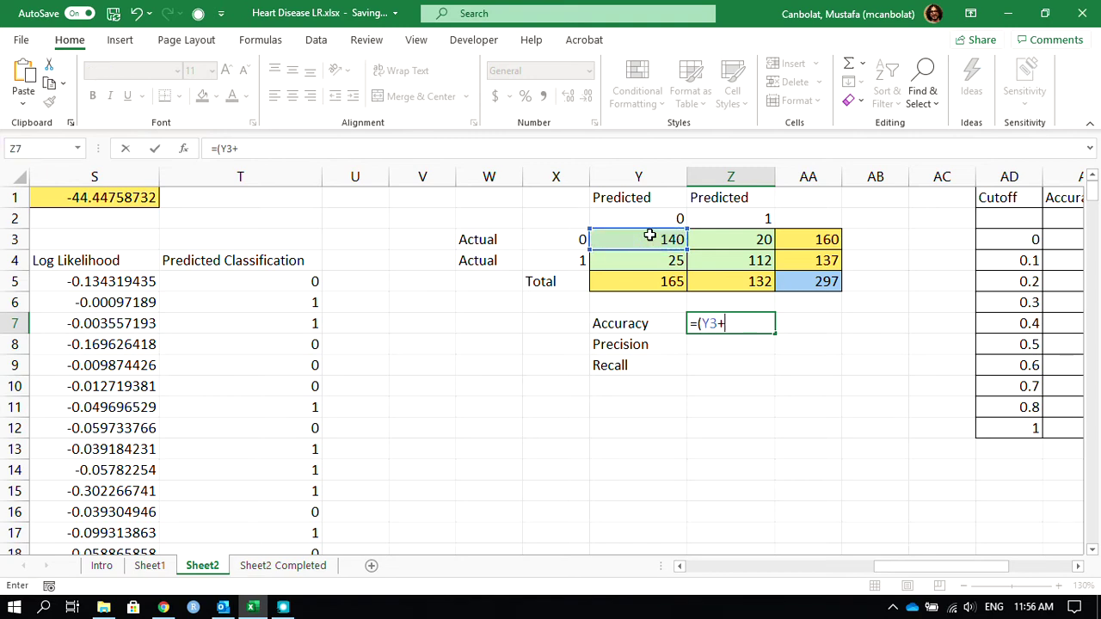
pyautogui.click(727, 264)
pyautogui.write(')')
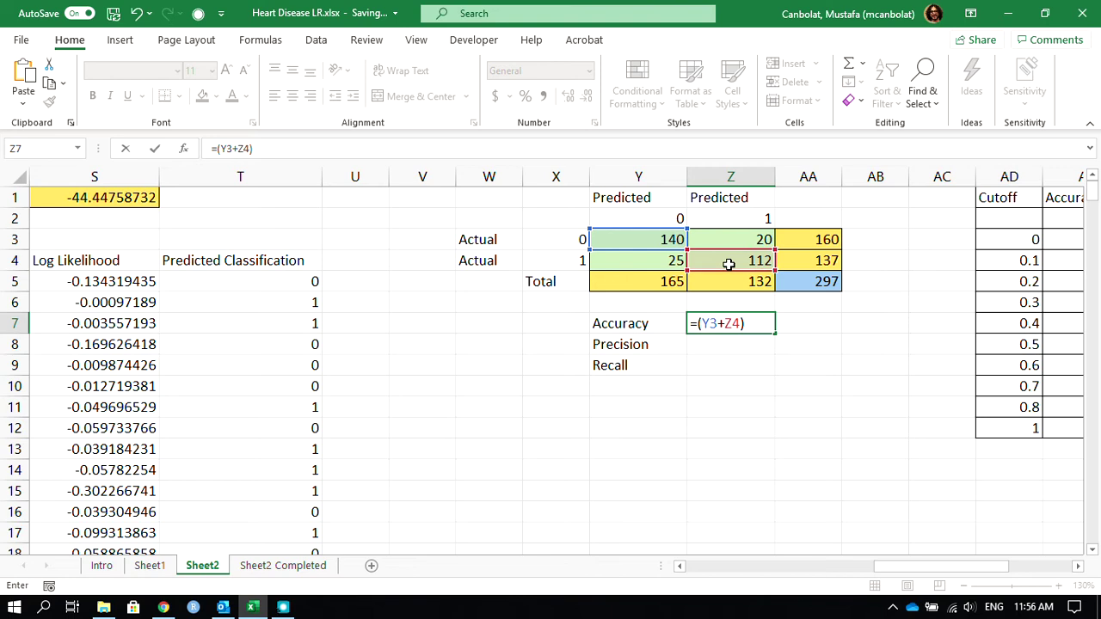
pyautogui.write('/')
pyautogui.click(824, 285)
pyautogui.press('Return')
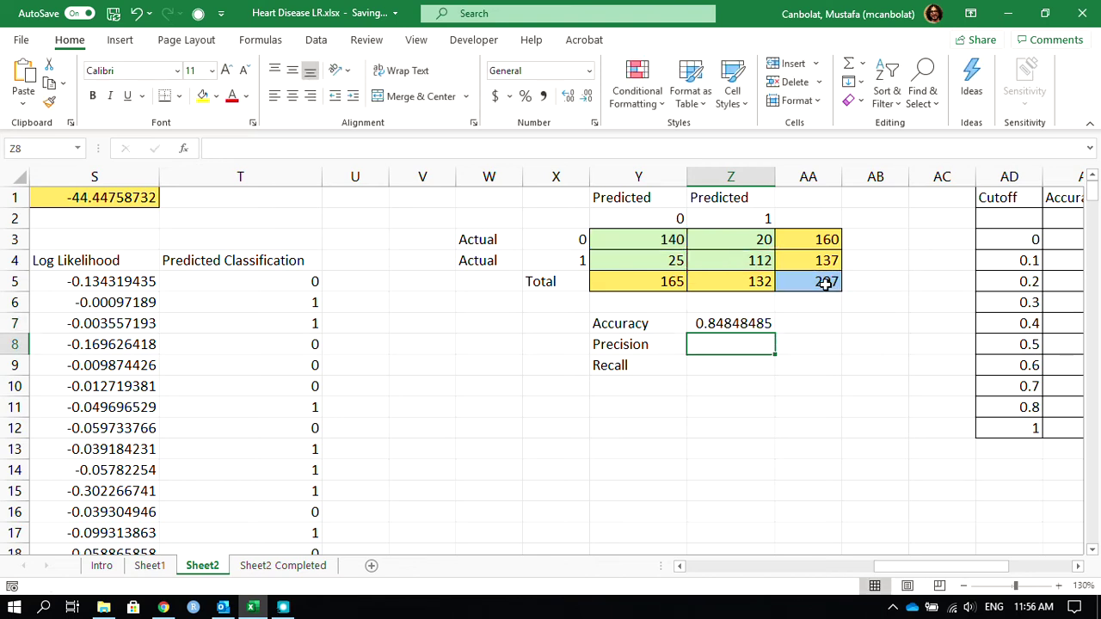
# Format the accuracy as a percentage with one decimal, showing 84.8%
pyautogui.click(761, 323)
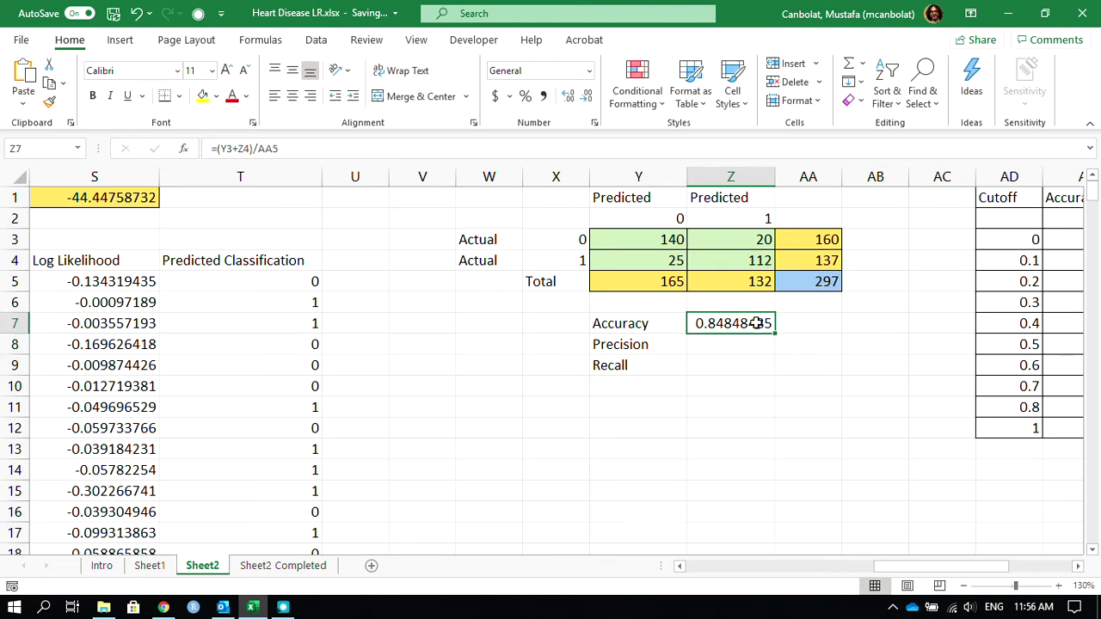
pyautogui.click(525, 95)
pyautogui.click(567, 99)
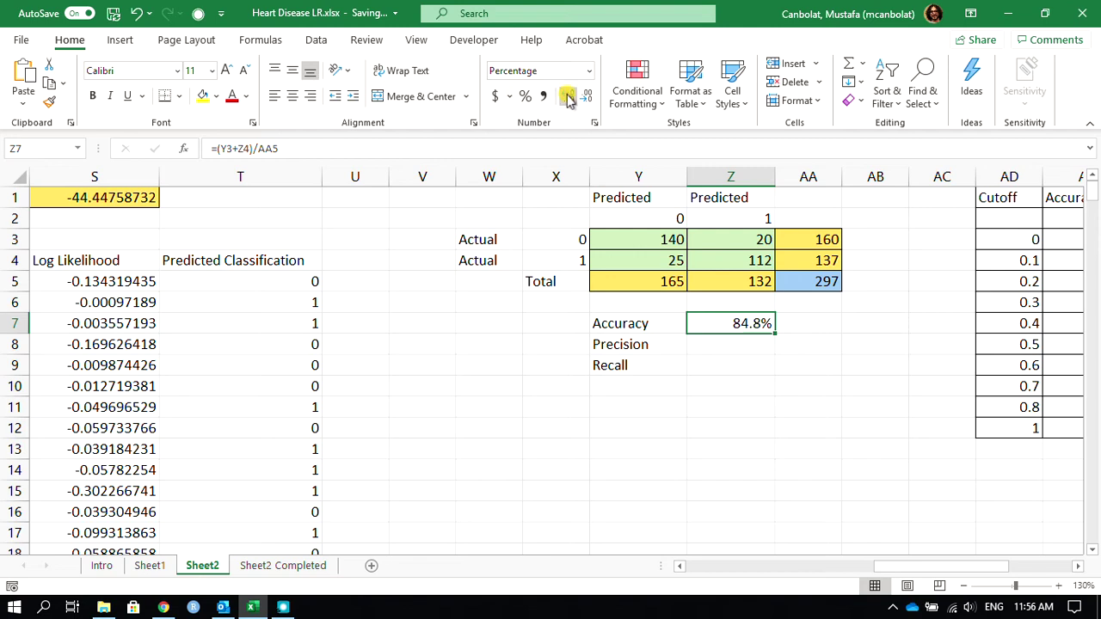
pyautogui.click(723, 342)
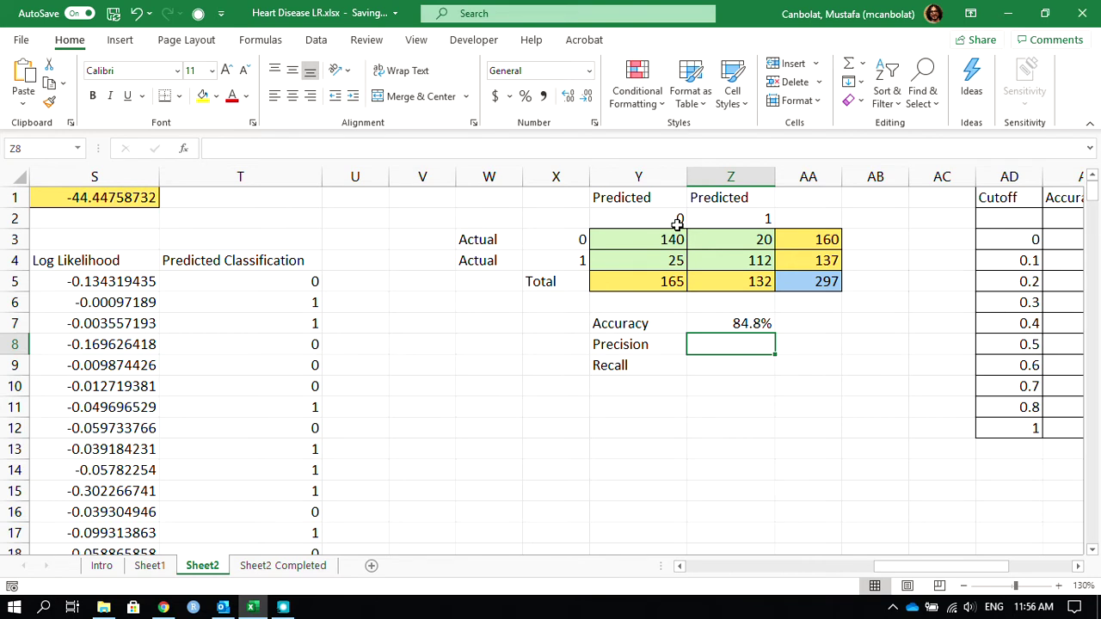
pyautogui.click(744, 281)
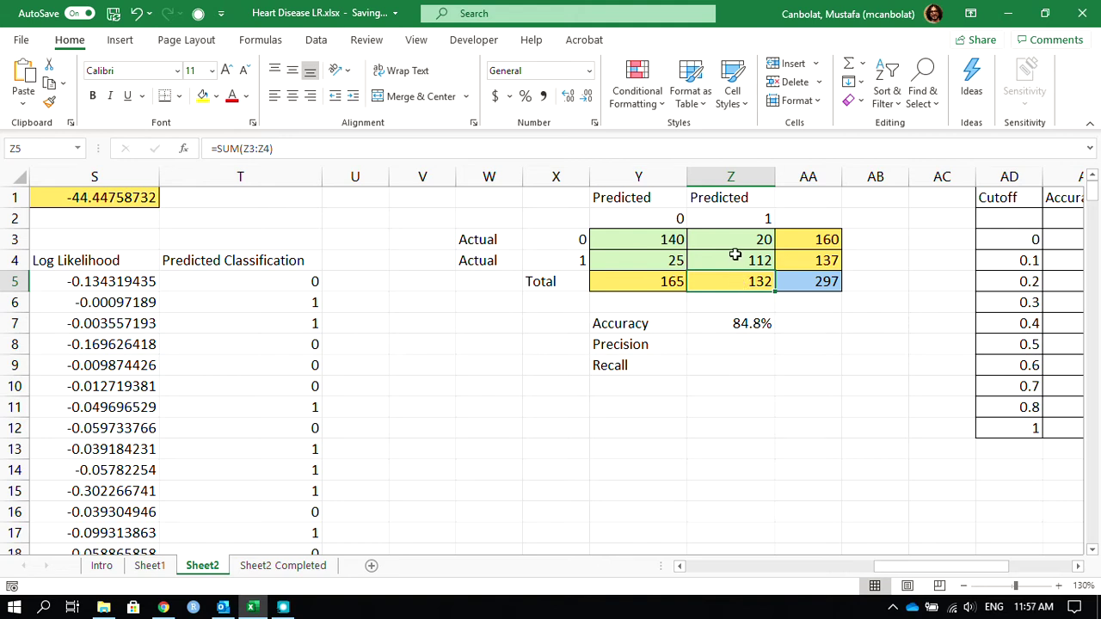
pyautogui.click(731, 260)
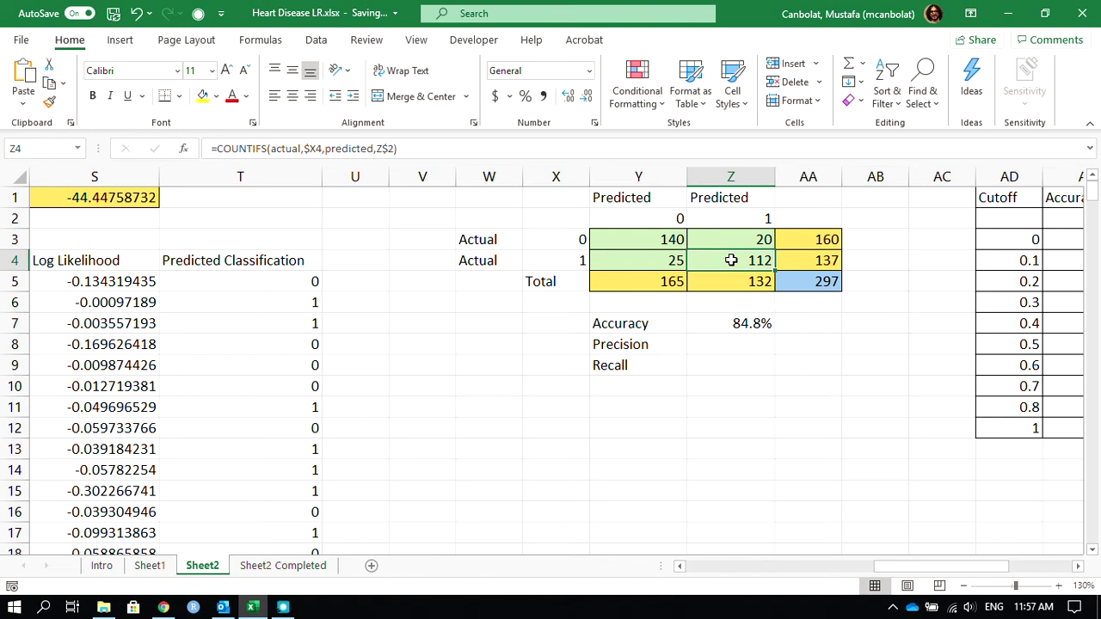
pyautogui.click(736, 239)
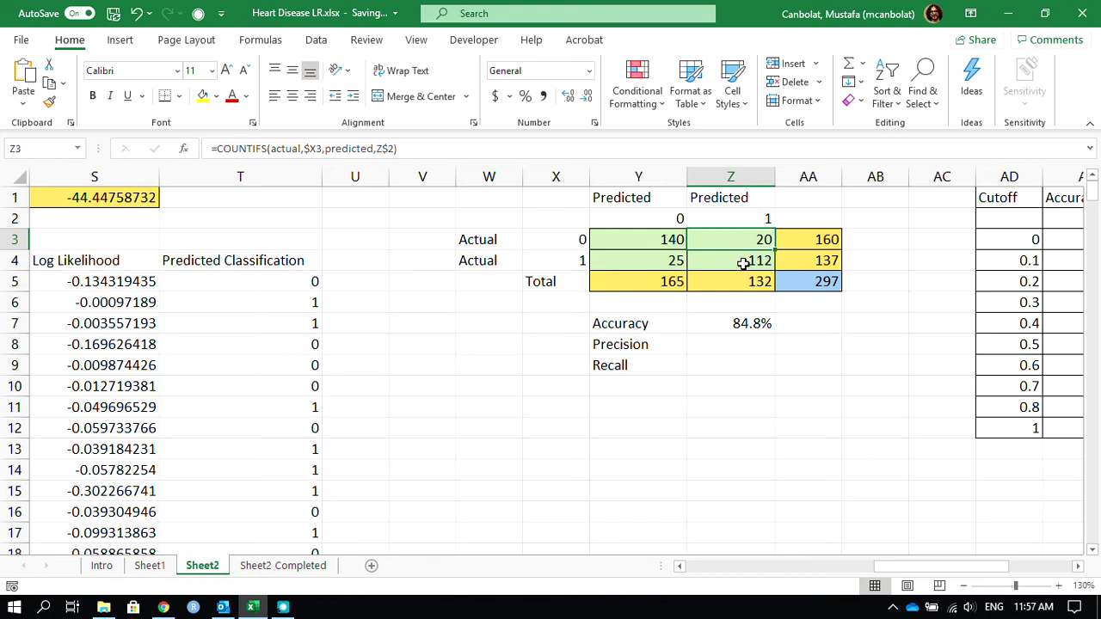
pyautogui.click(733, 343)
pyautogui.click(734, 260)
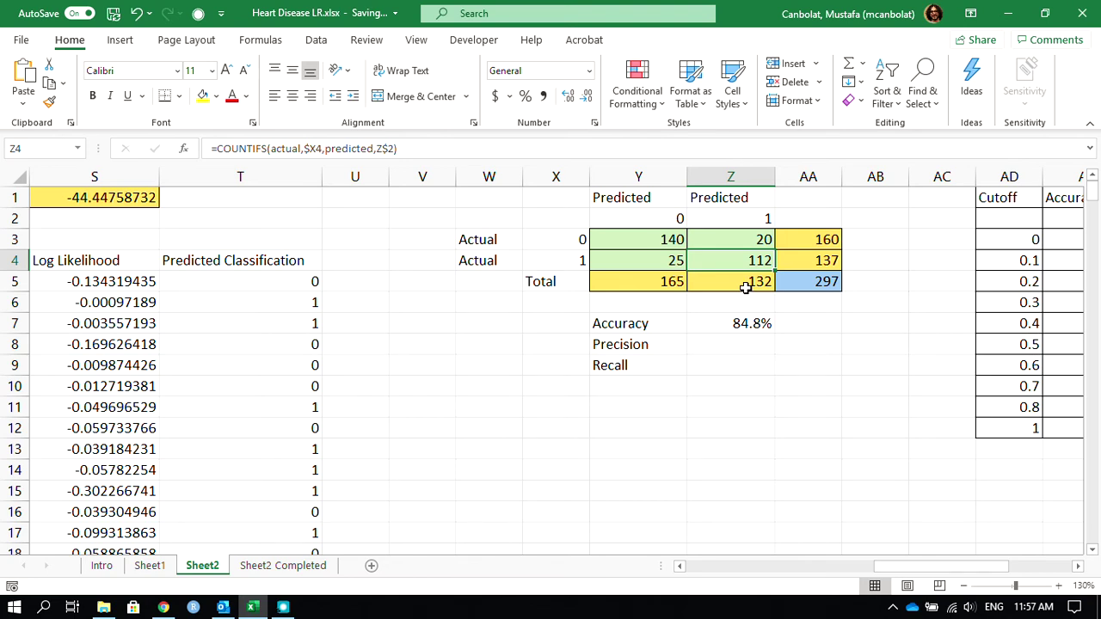
pyautogui.click(732, 342)
# Enter =Z4/Z5 in Z8 and format it as a one-decimal percentage, 84.8%
pyautogui.press('F2')
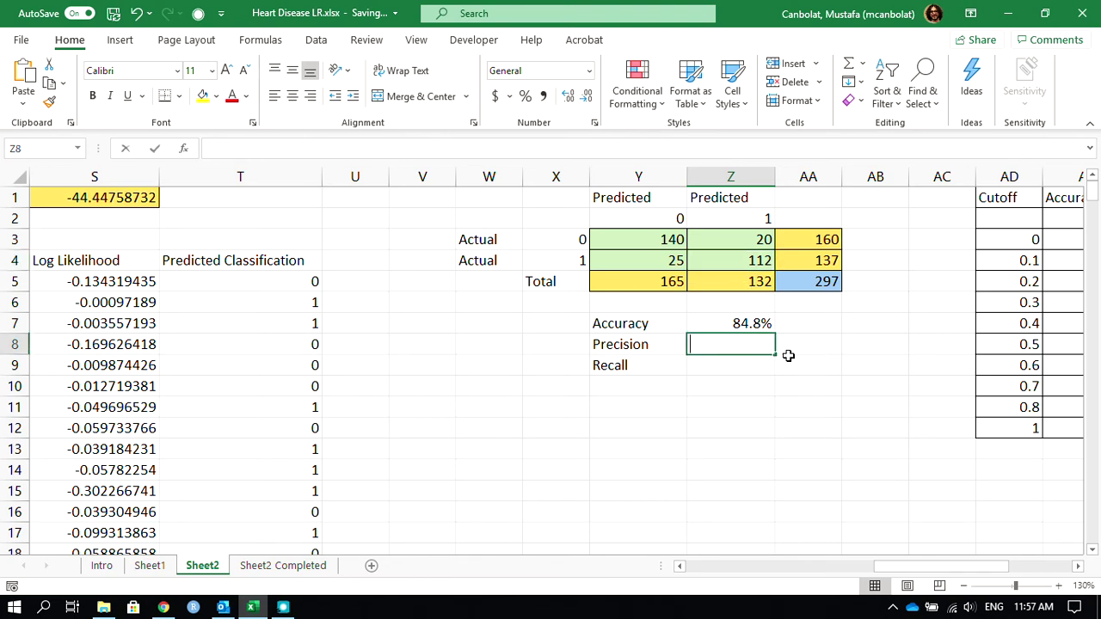
pyautogui.write('=')
pyautogui.click(756, 260)
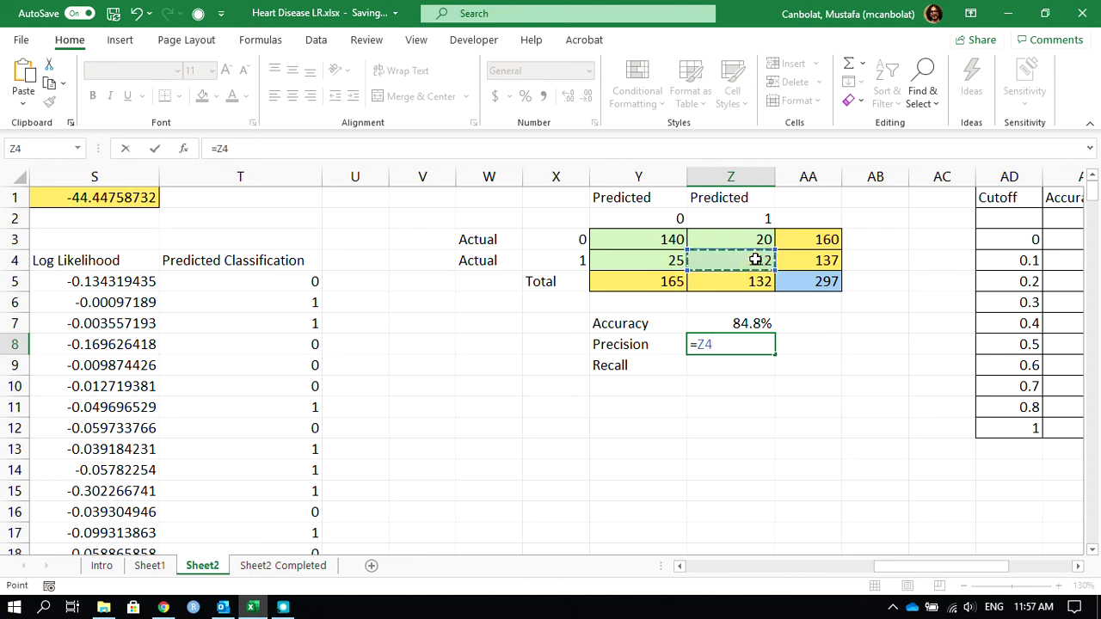
pyautogui.write('/')
pyautogui.click(754, 281)
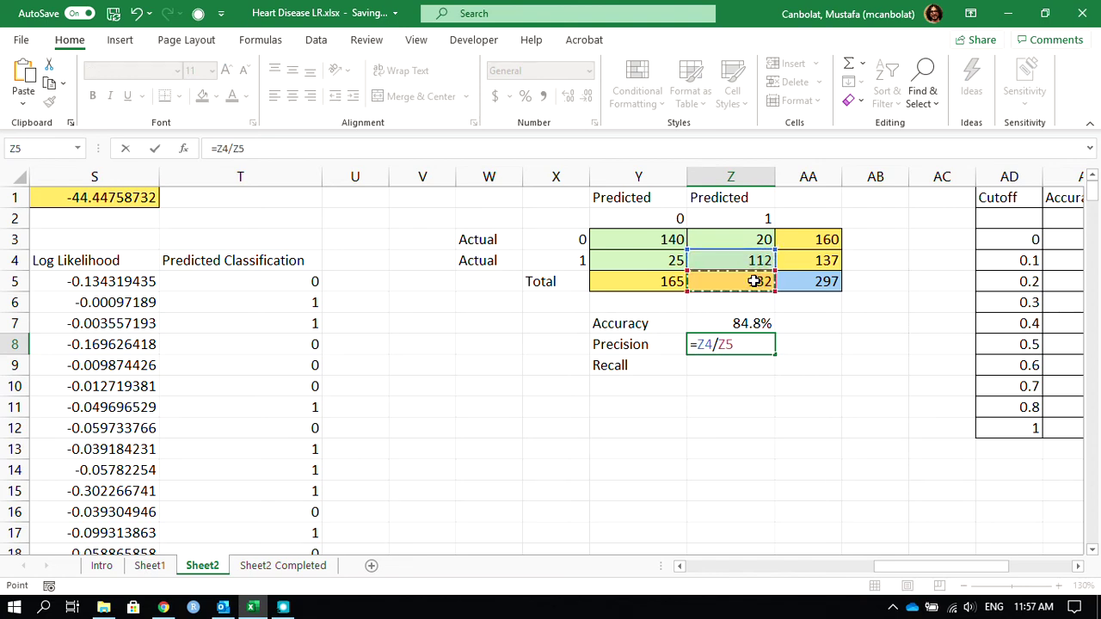
pyautogui.press('Return')
pyautogui.click(732, 344)
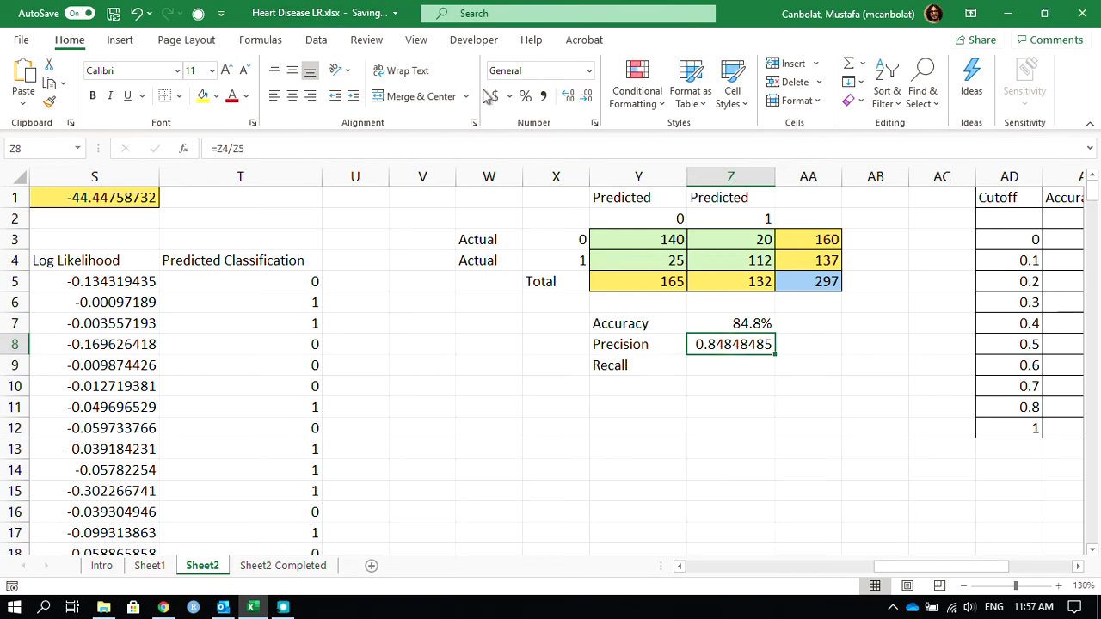
pyautogui.click(525, 96)
pyautogui.click(568, 97)
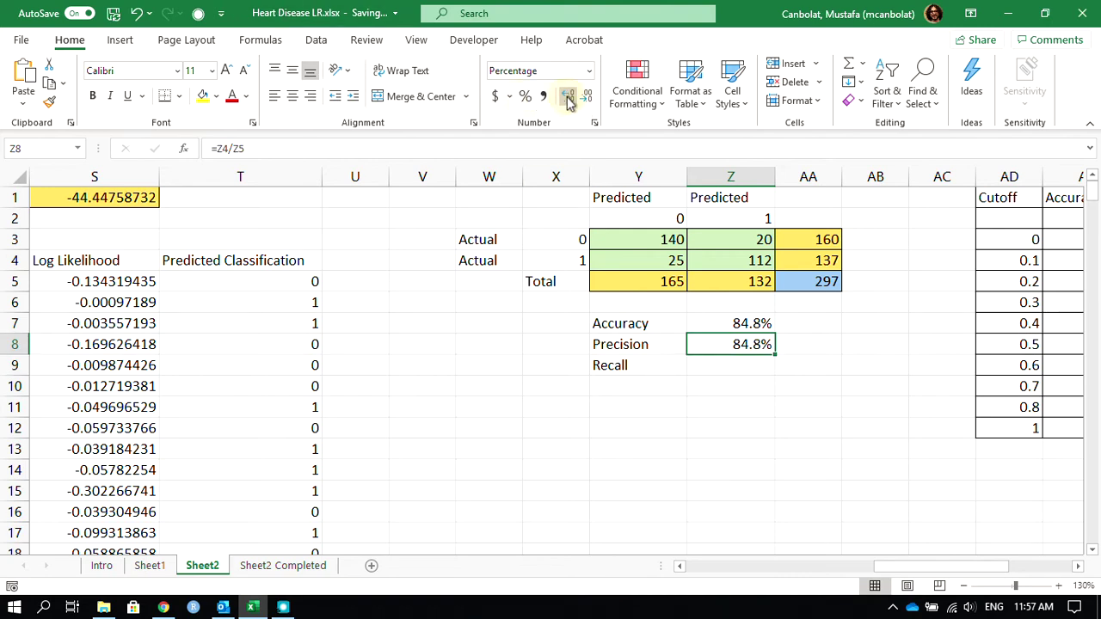
# Review the accuracy, precision and Z5 total formulas without changing them
pyautogui.doubleClick(715, 328)
pyautogui.press('Return')
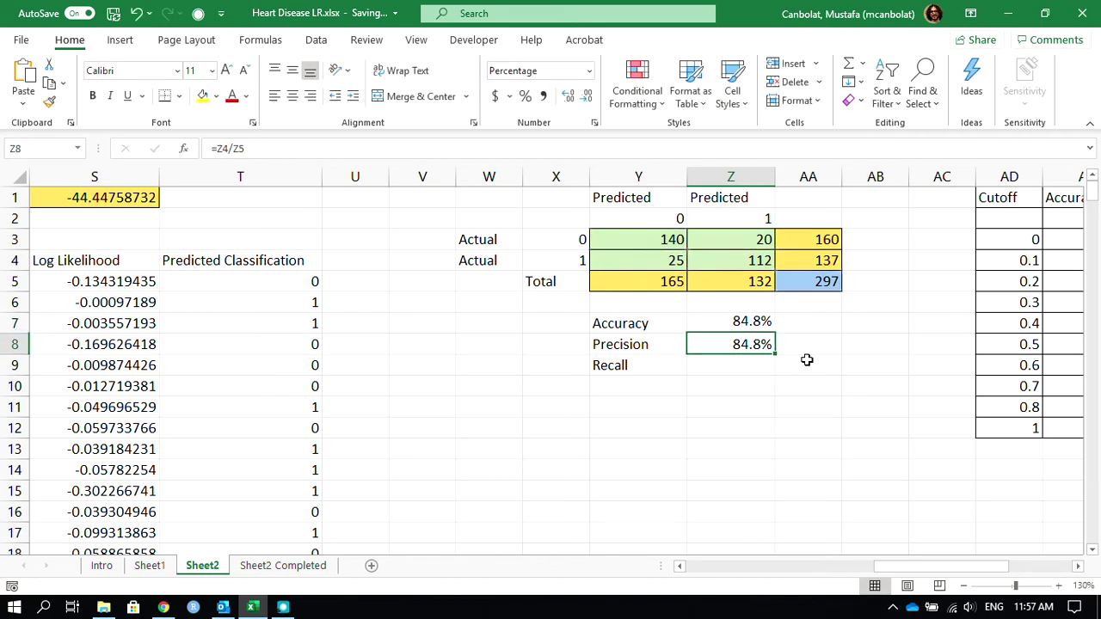
pyautogui.doubleClick(745, 344)
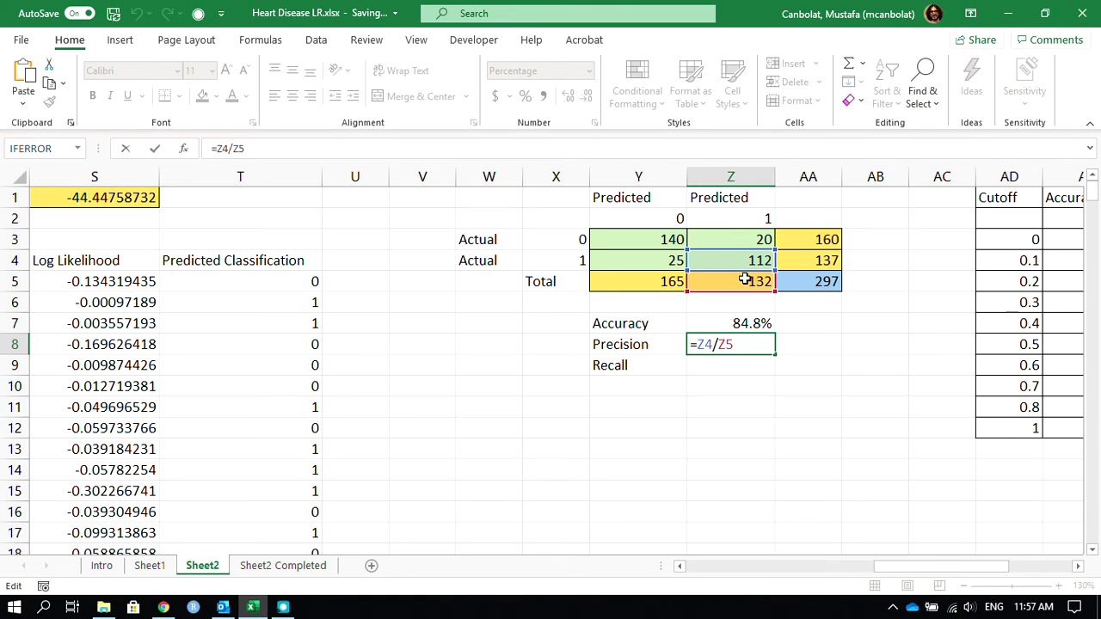
pyautogui.press('Return')
pyautogui.doubleClick(745, 280)
pyautogui.press('Return')
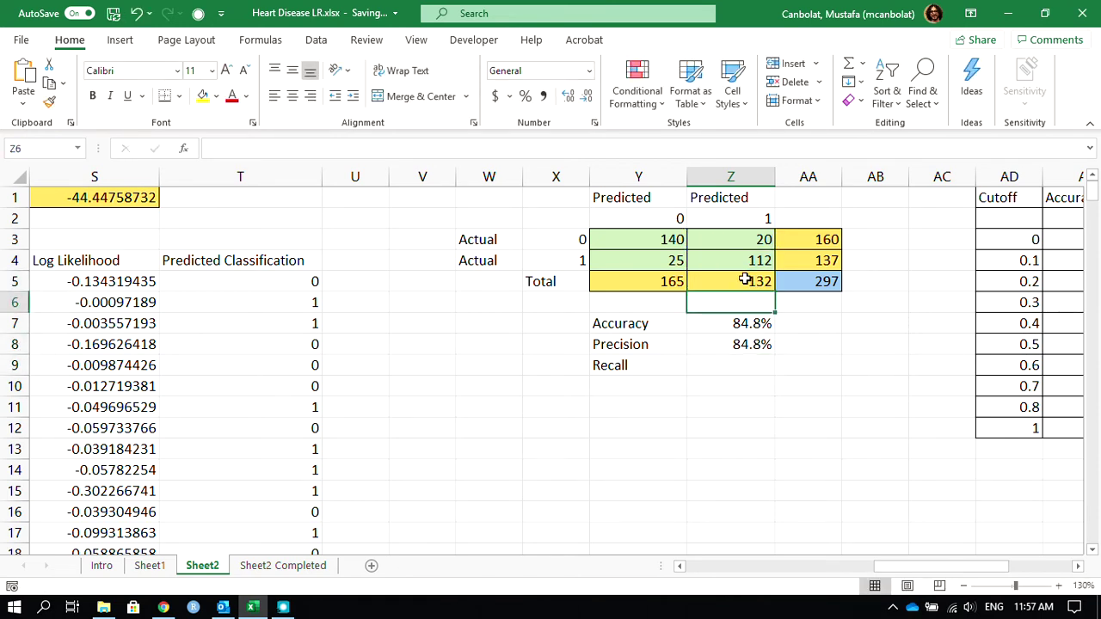
pyautogui.moveTo(737, 320); pyautogui.dragTo(732, 343)
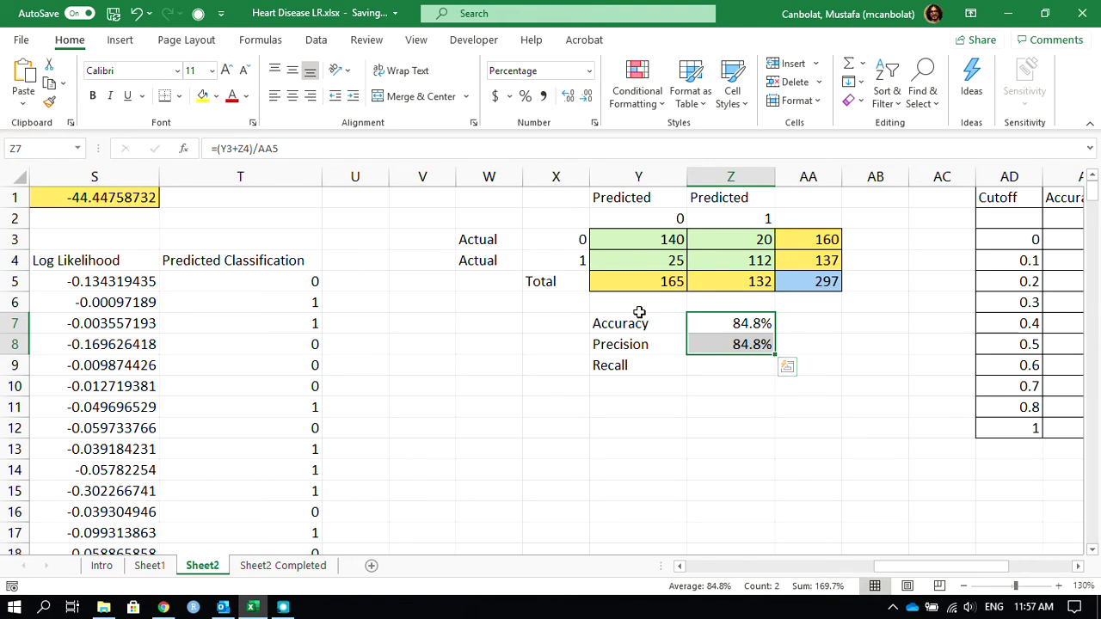
pyautogui.click(697, 365)
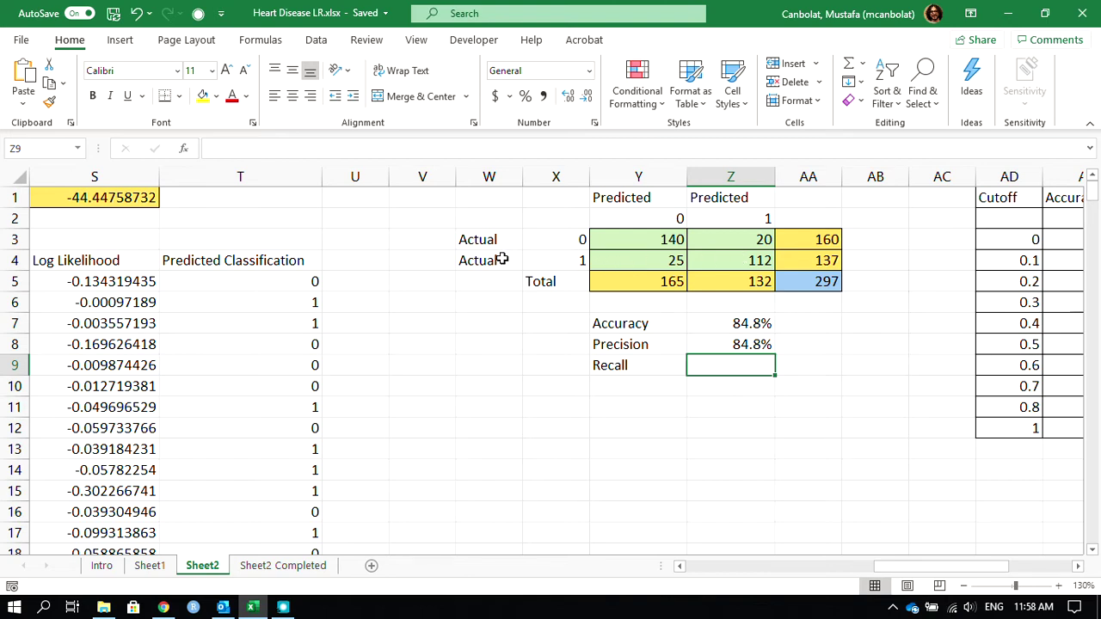
pyautogui.click(826, 259)
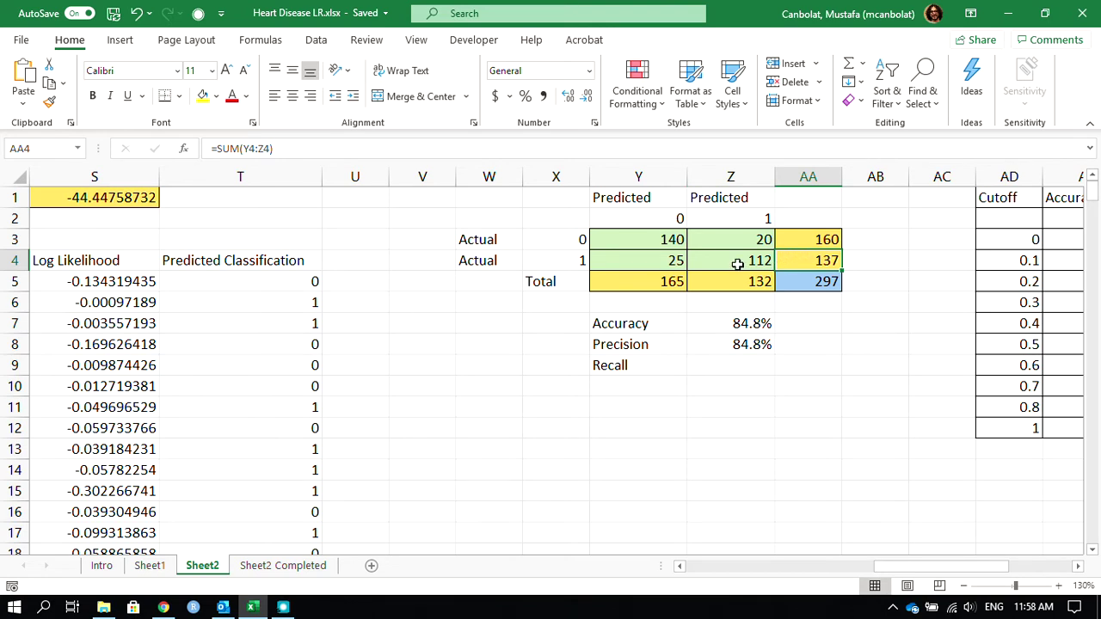
pyautogui.moveTo(631, 259); pyautogui.dragTo(789, 256)
pyautogui.click(817, 258)
pyautogui.click(732, 365)
# Enter the recall formula in Z9: true positives 112 over the actual-positive total 137
pyautogui.write('=')
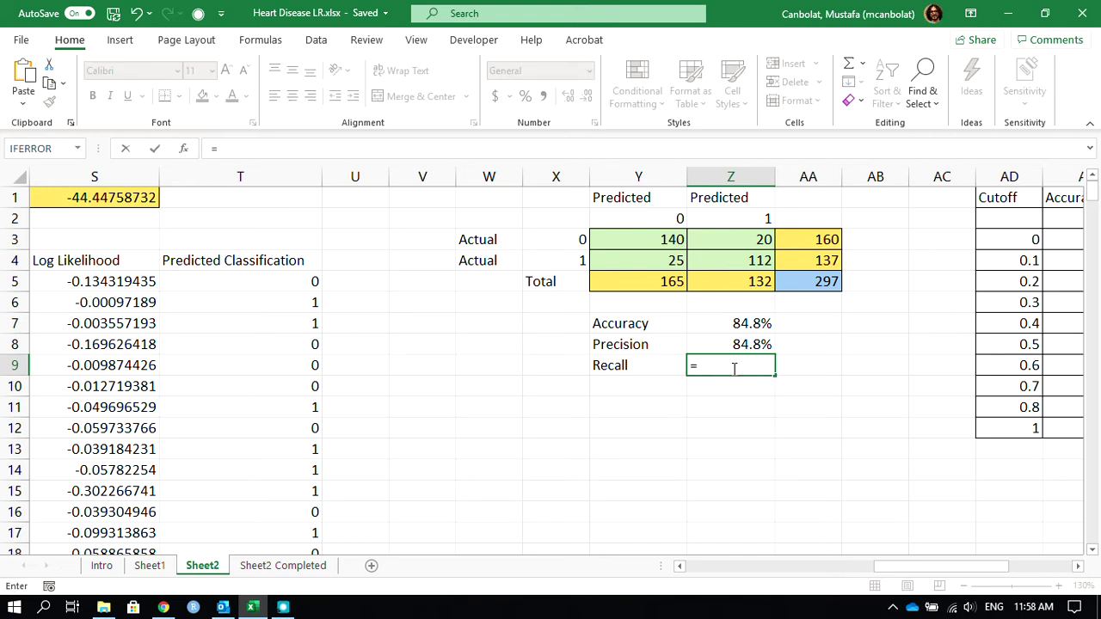
pyautogui.click(745, 260)
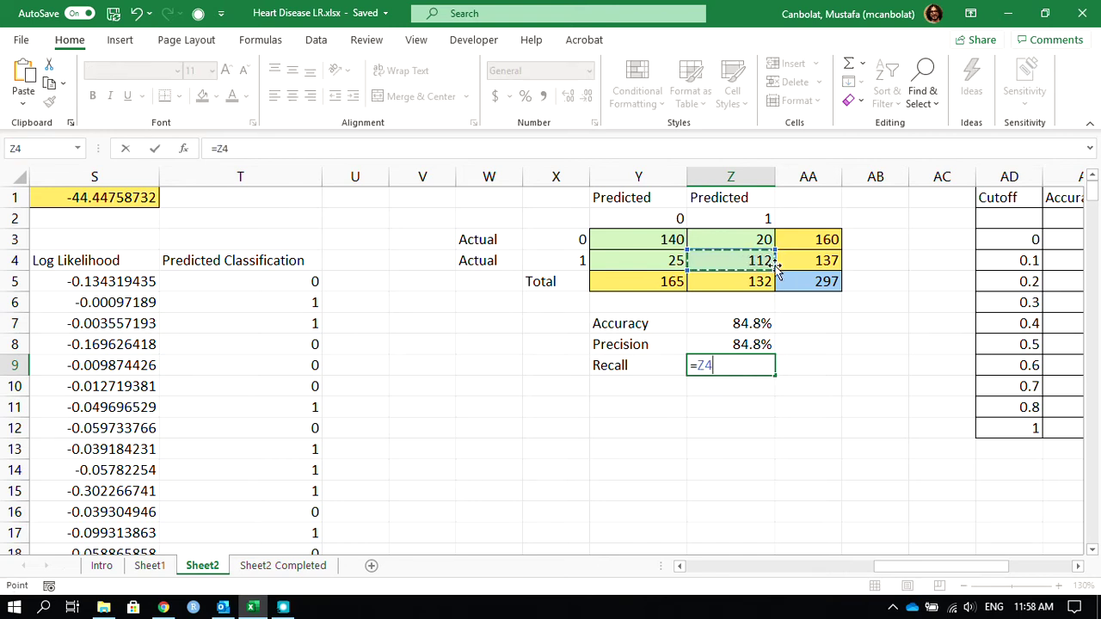
pyautogui.write('/')
pyautogui.click(788, 263)
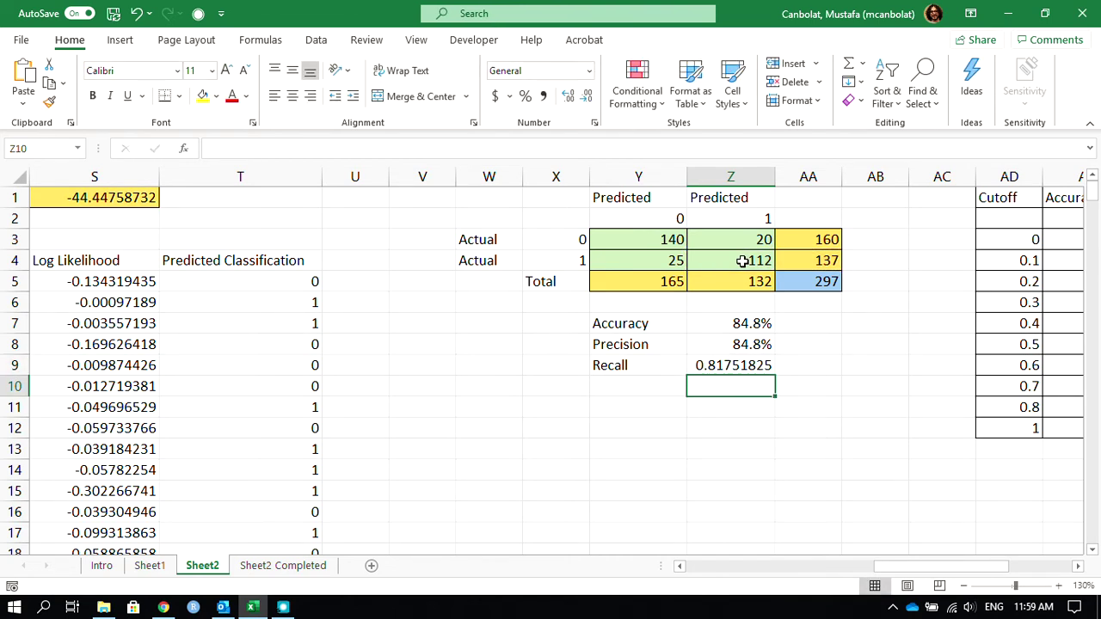
pyautogui.press('Return')
# Format recall as a percentage with one decimal, showing 81.8%
pyautogui.click(740, 359)
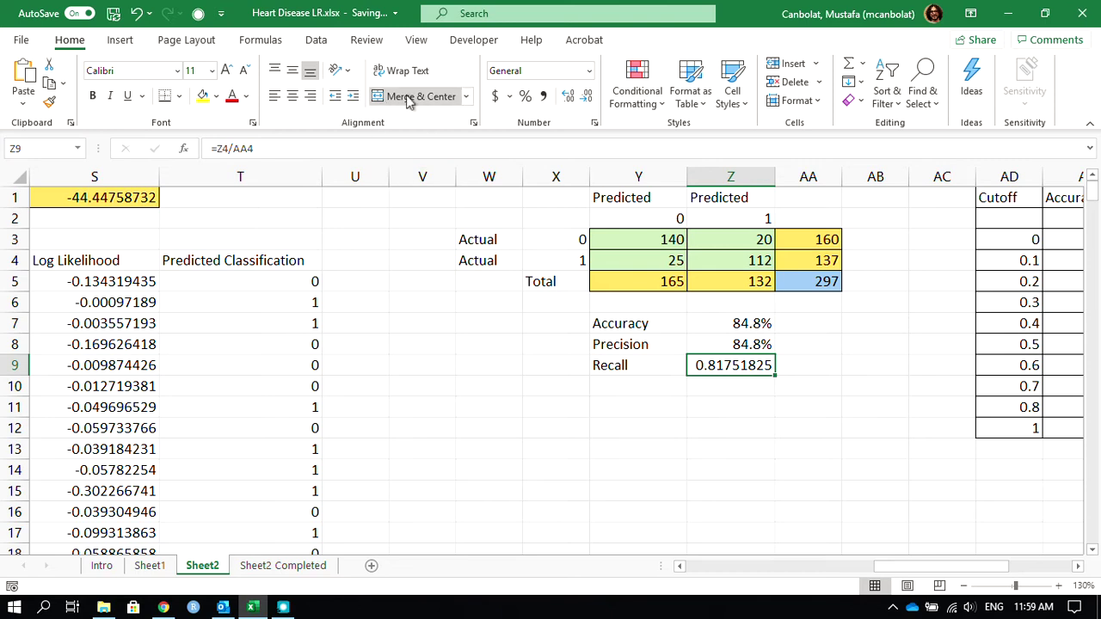
pyautogui.click(590, 73)
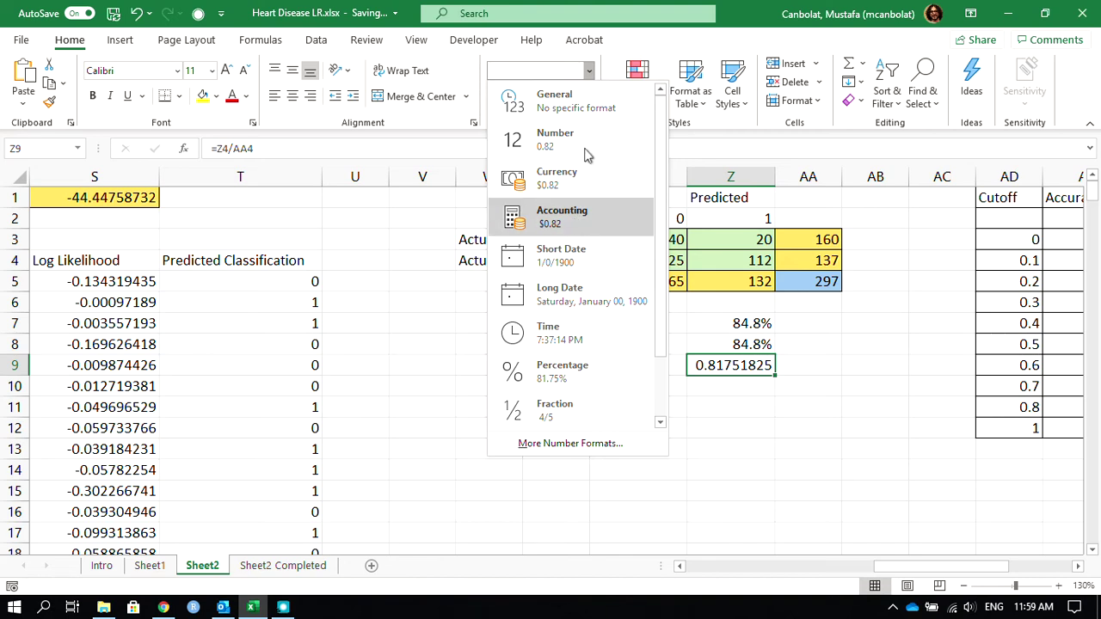
pyautogui.click(578, 372)
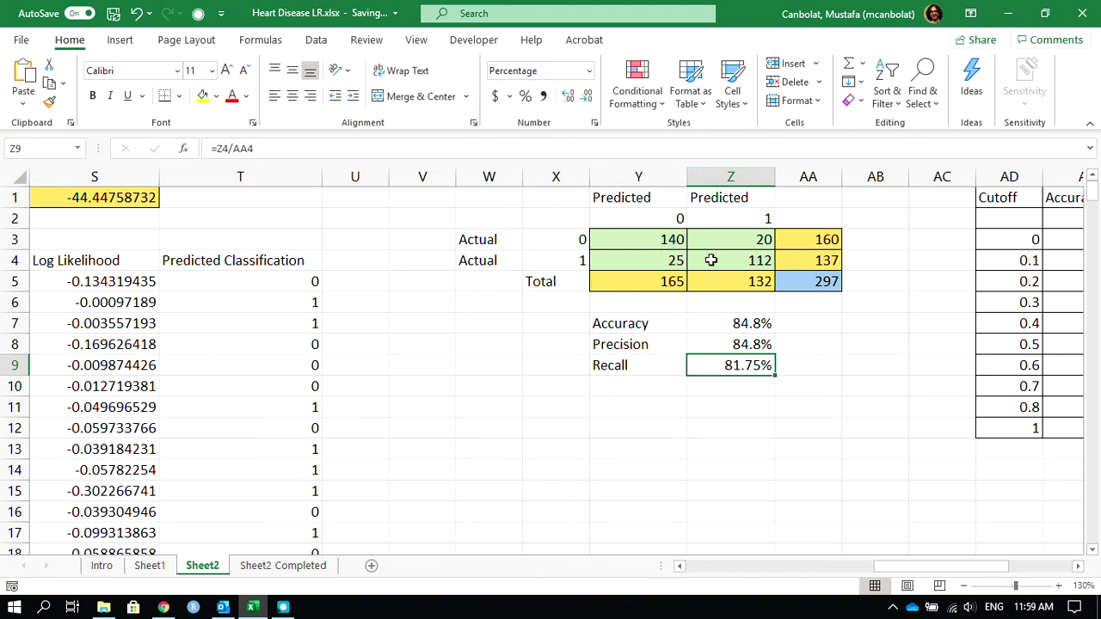
pyautogui.click(587, 98)
pyautogui.click(732, 384)
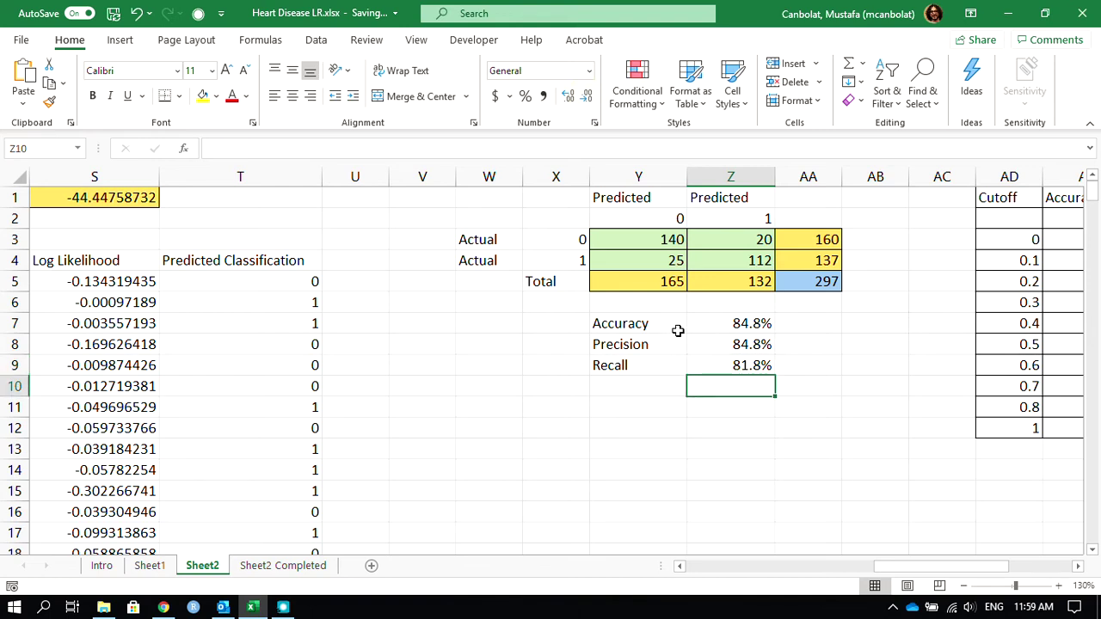
pyautogui.click(633, 369)
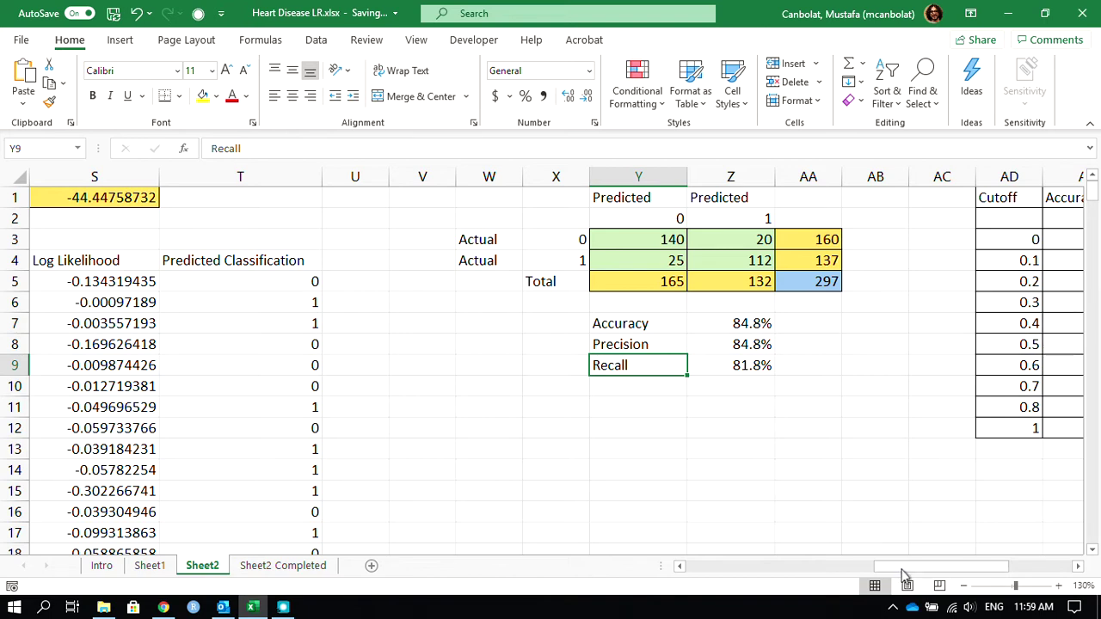
pyautogui.moveTo(903, 575); pyautogui.dragTo(852, 578)
pyautogui.click(432, 197)
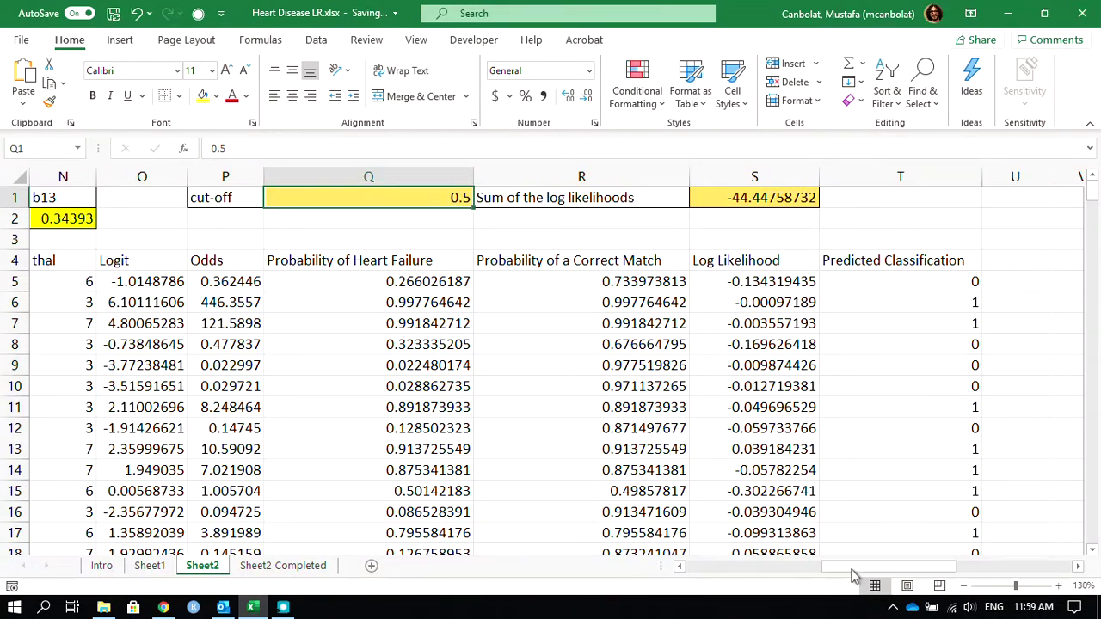
pyautogui.moveTo(854, 568); pyautogui.dragTo(983, 565)
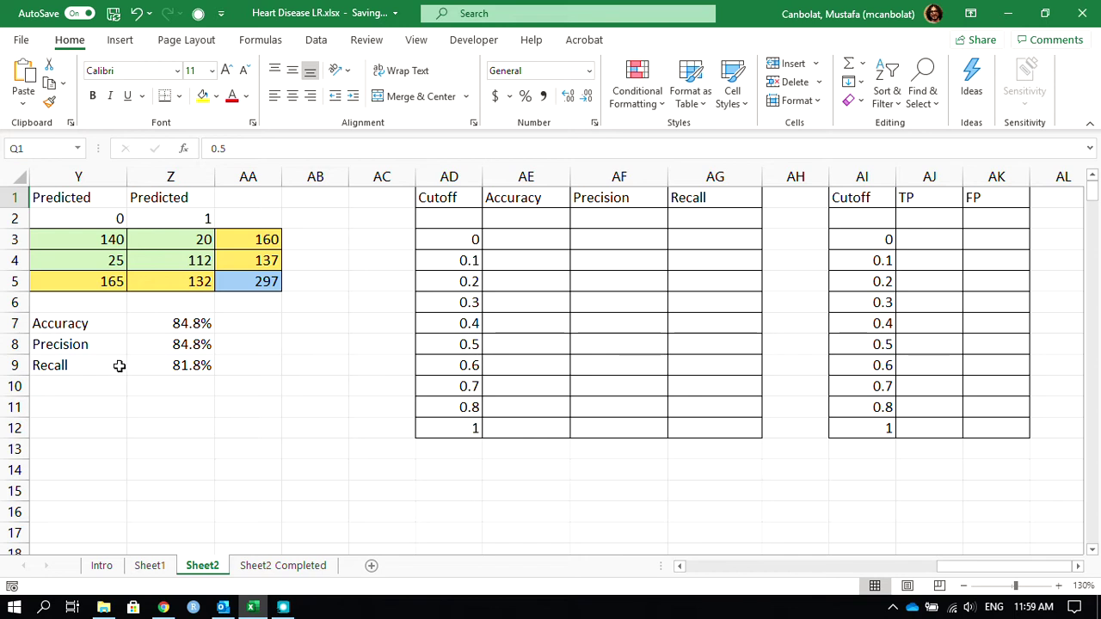
pyautogui.click(153, 323)
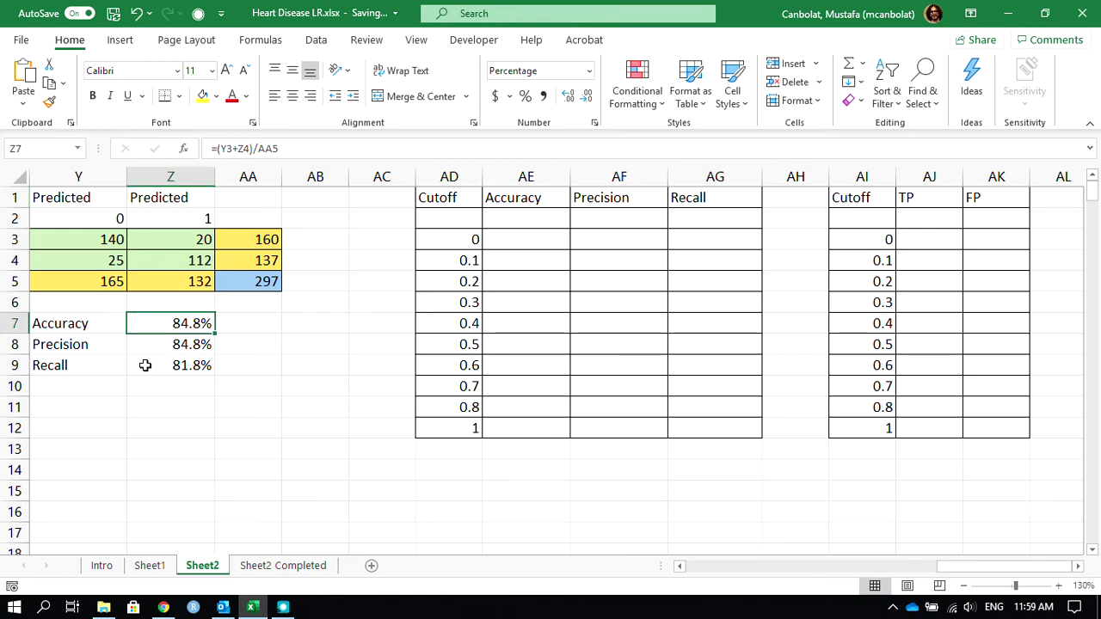
pyautogui.click(146, 366)
pyautogui.click(160, 343)
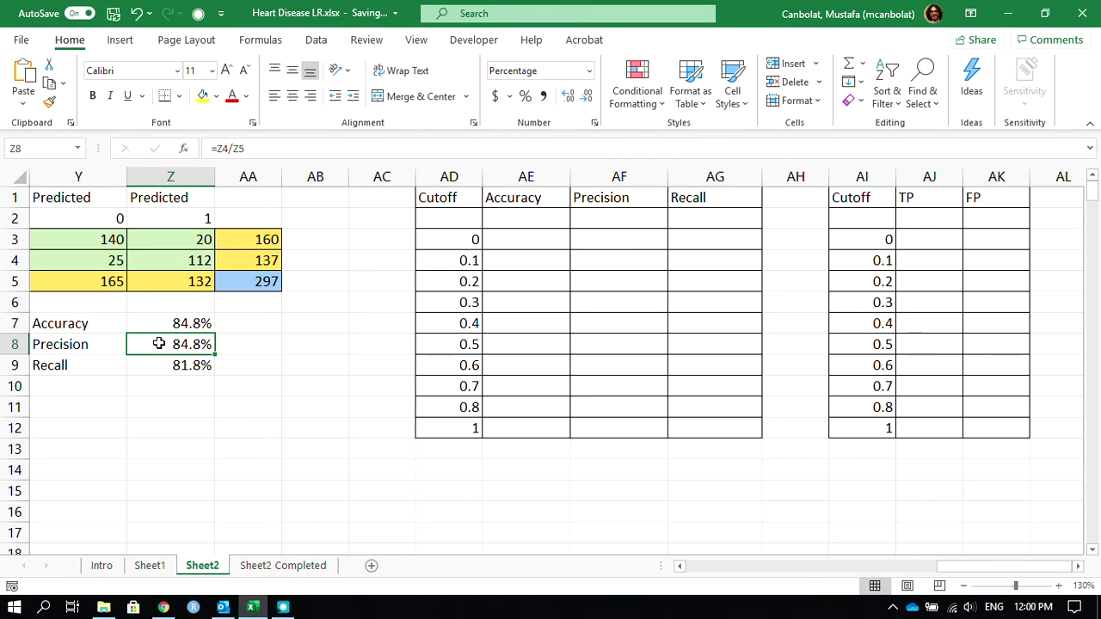
pyautogui.click(154, 366)
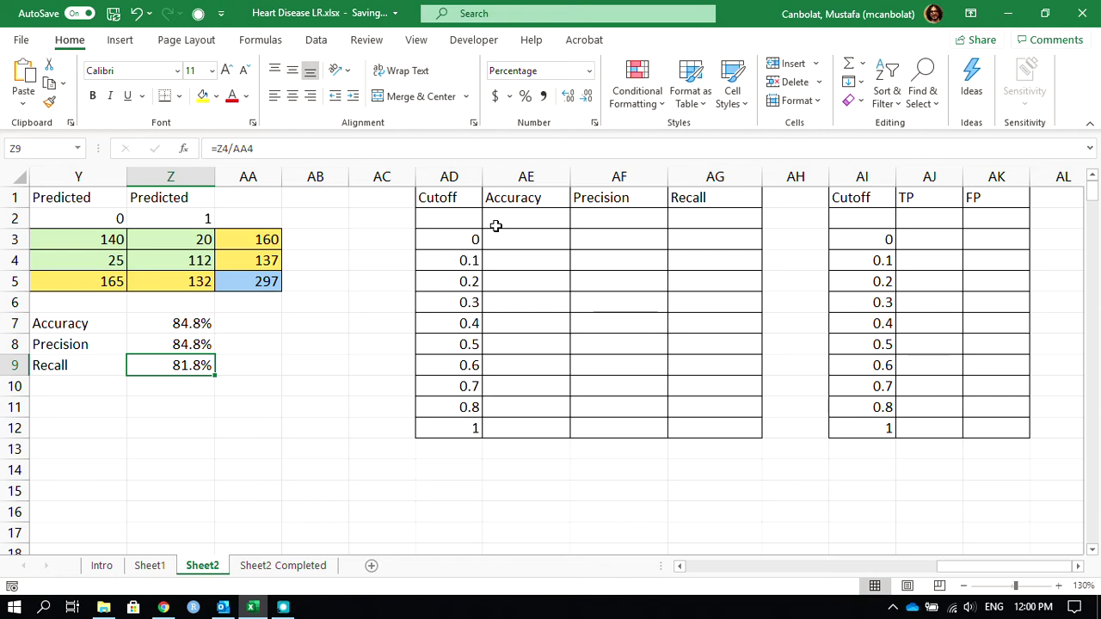
pyautogui.click(93, 239)
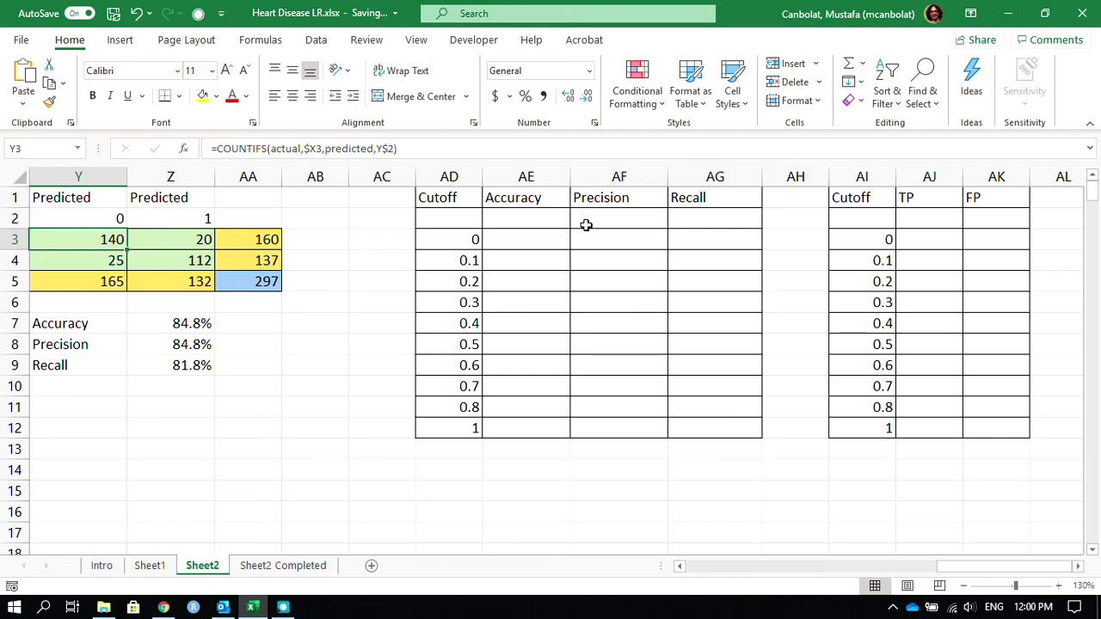
pyautogui.click(536, 233)
# Link AE2, AF2 and AG2 to the accuracy, precision and recall results in Z7, Z8 and Z9
pyautogui.click(620, 241)
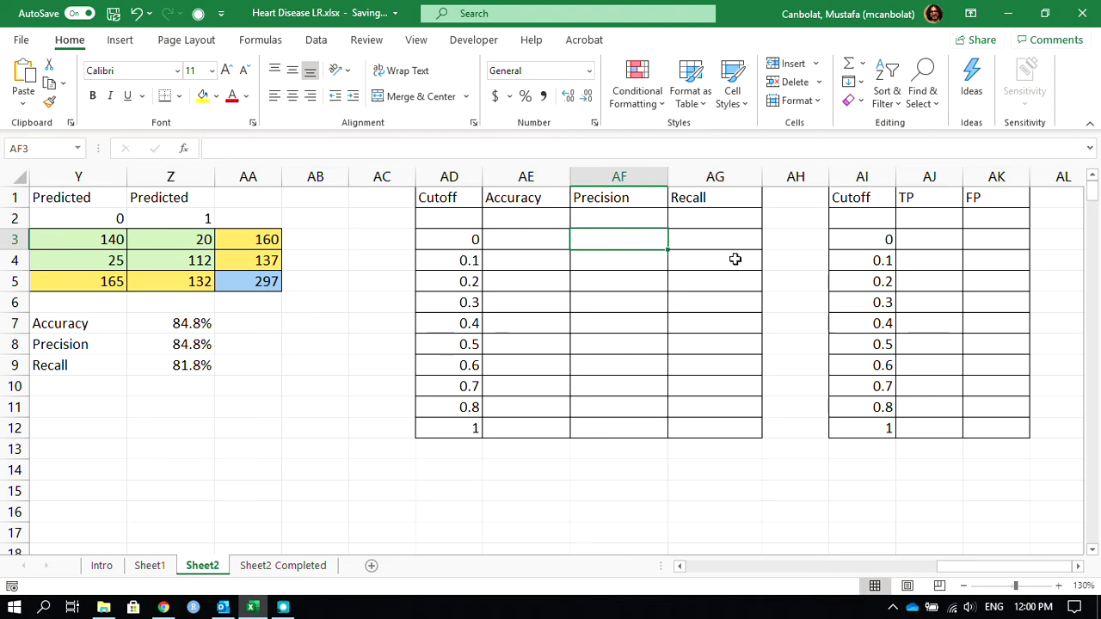
pyautogui.click(519, 217)
pyautogui.write('=')
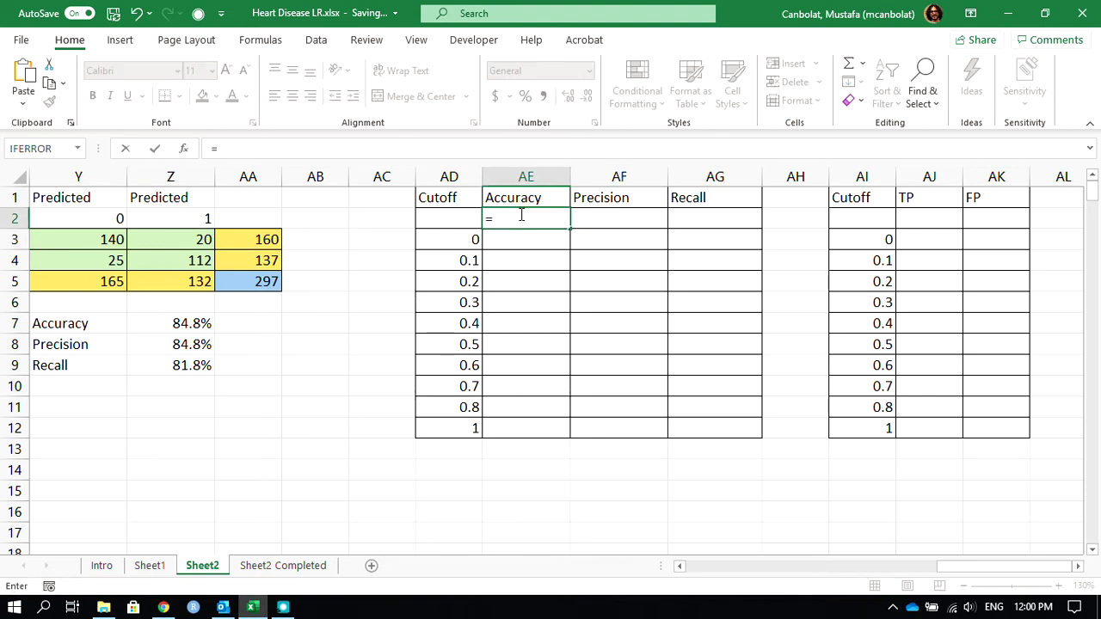
pyautogui.click(171, 324)
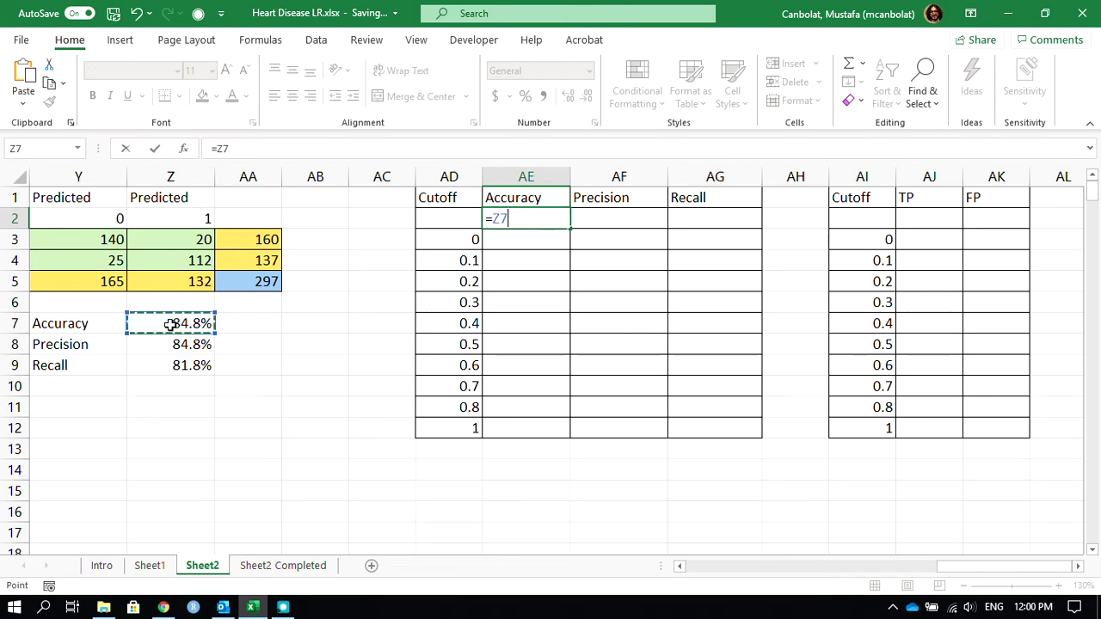
pyautogui.press('Return')
pyautogui.click(585, 215)
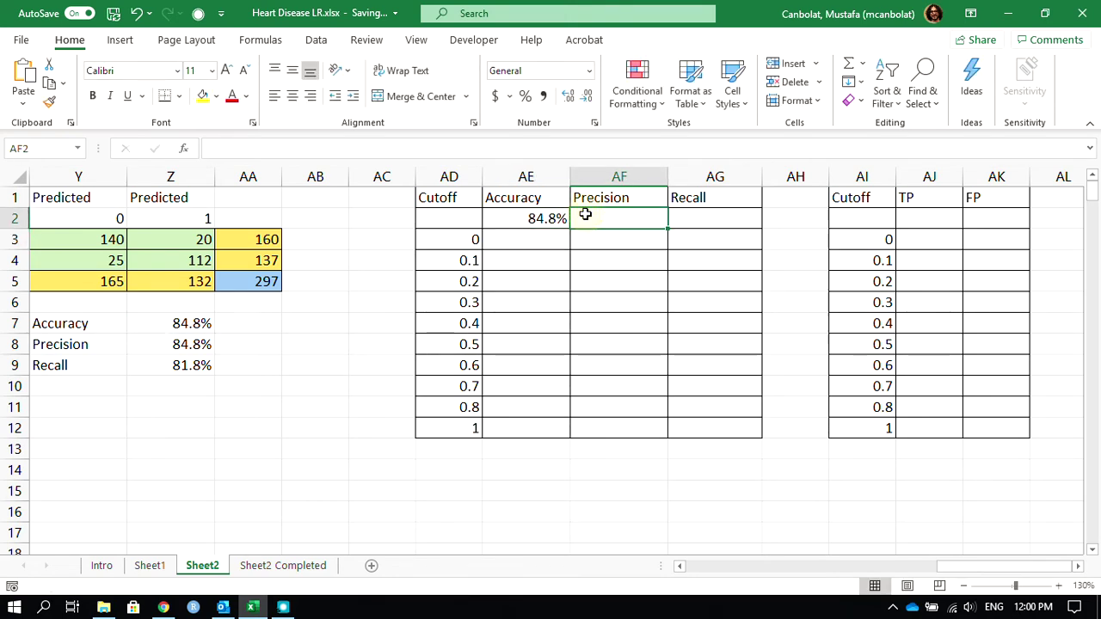
pyautogui.write('=')
pyautogui.click(131, 345)
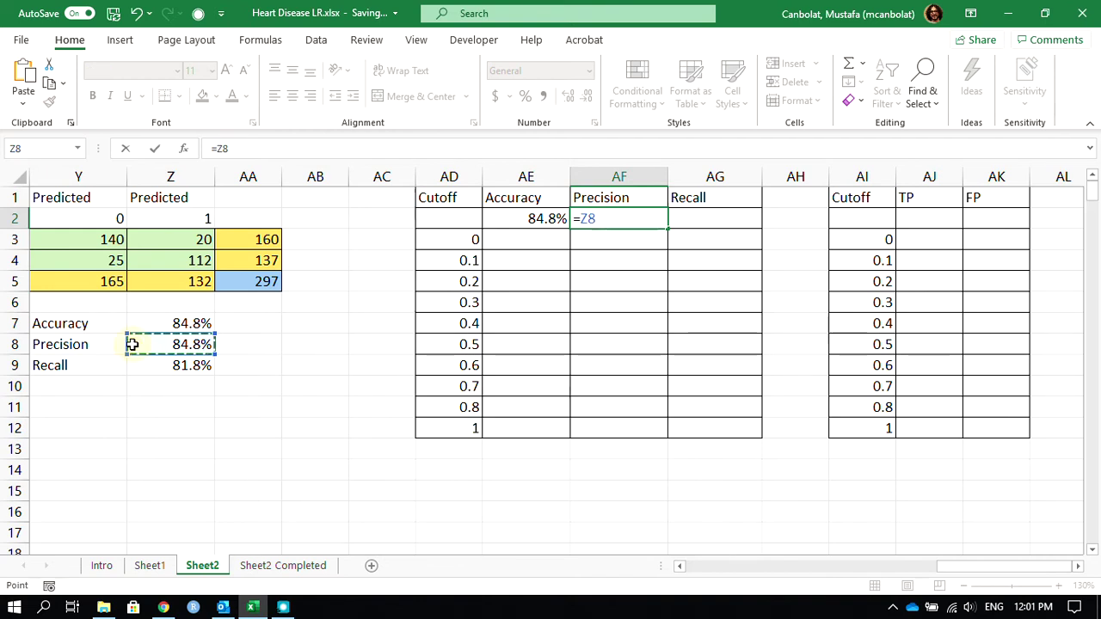
pyautogui.press('Return')
pyautogui.click(710, 218)
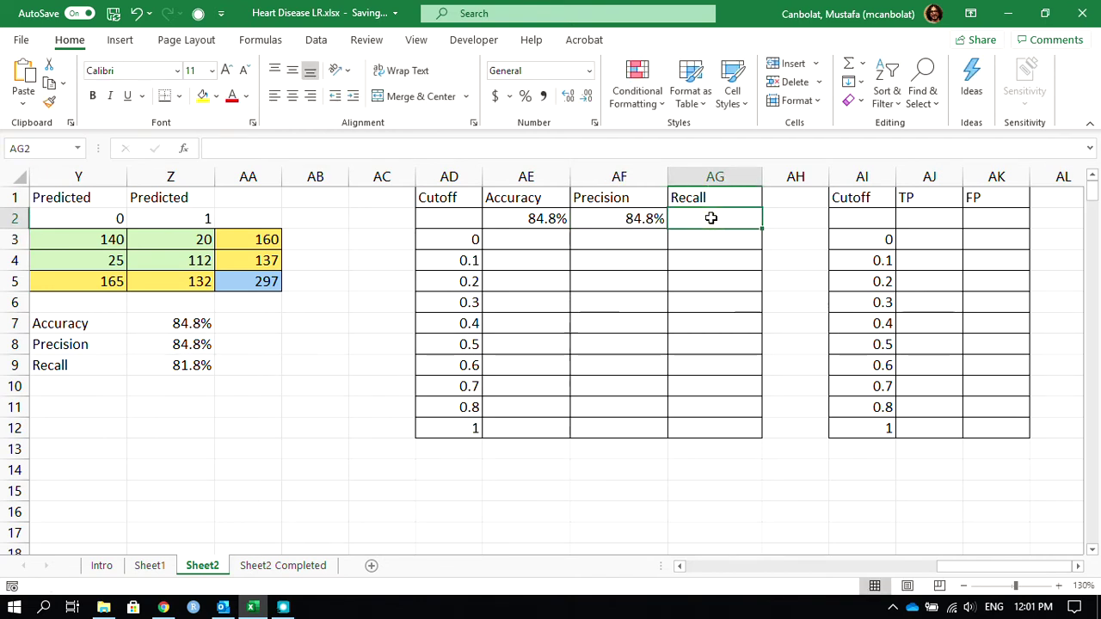
pyautogui.write('=')
pyautogui.click(170, 366)
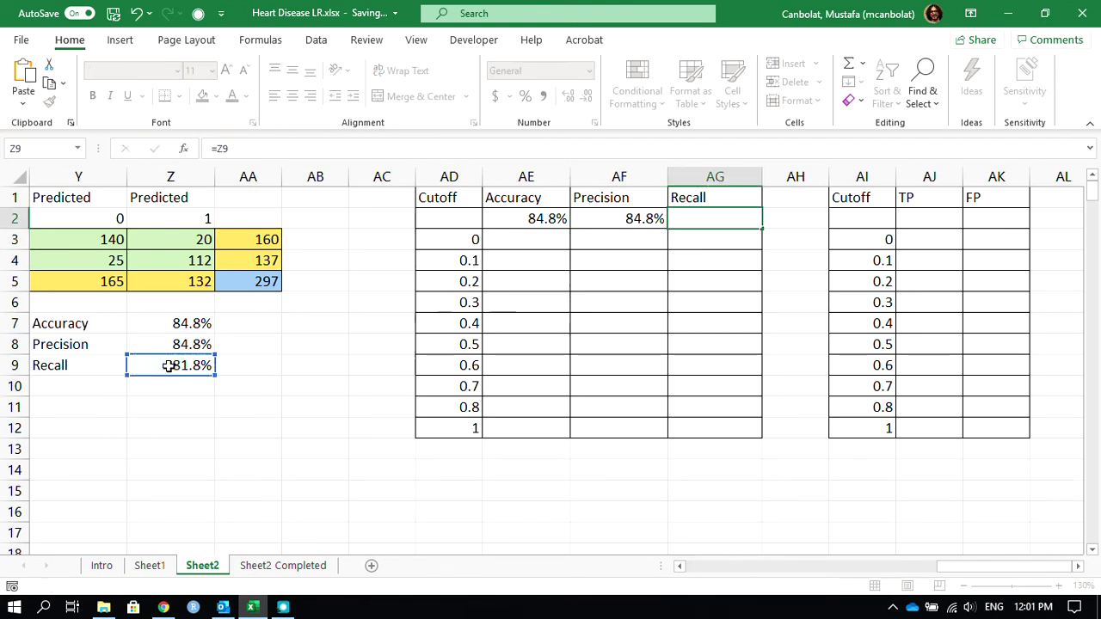
pyautogui.press('Return')
# Make the linked AE2:AG2 values white to hide them, and verify AE2's formula
pyautogui.click(559, 218)
pyautogui.moveTo(568, 217); pyautogui.dragTo(732, 216)
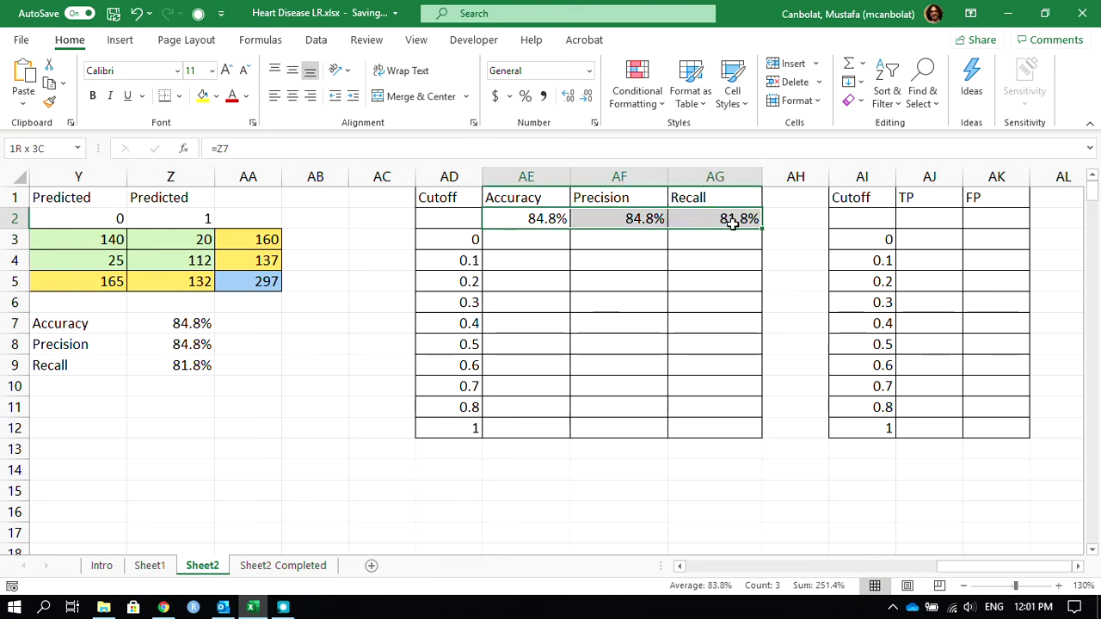
pyautogui.click(247, 98)
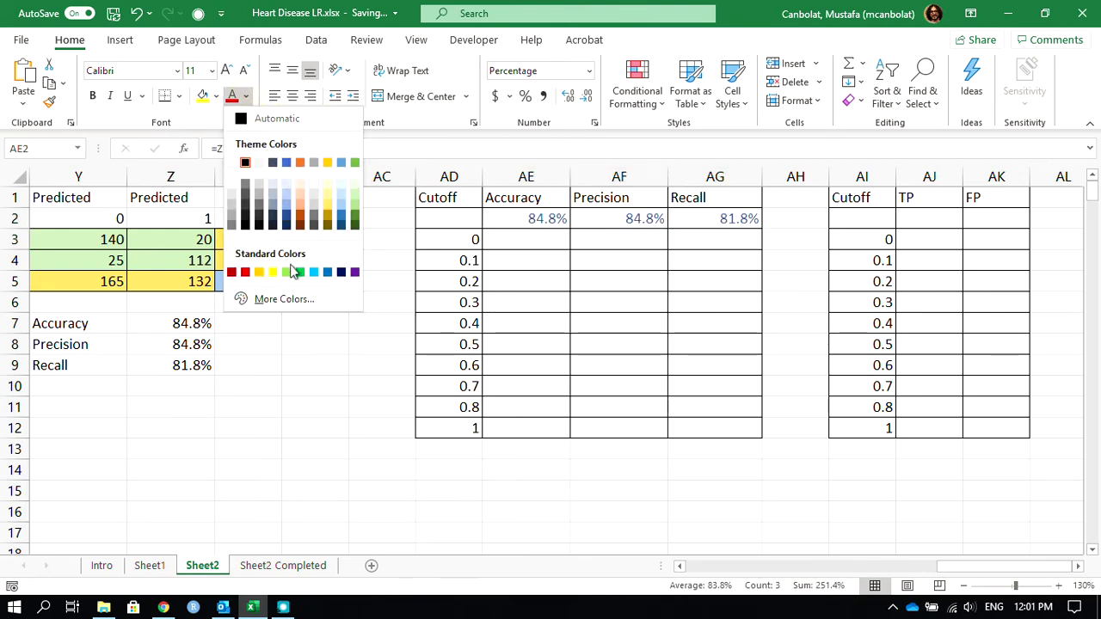
pyautogui.click(259, 163)
pyautogui.click(676, 231)
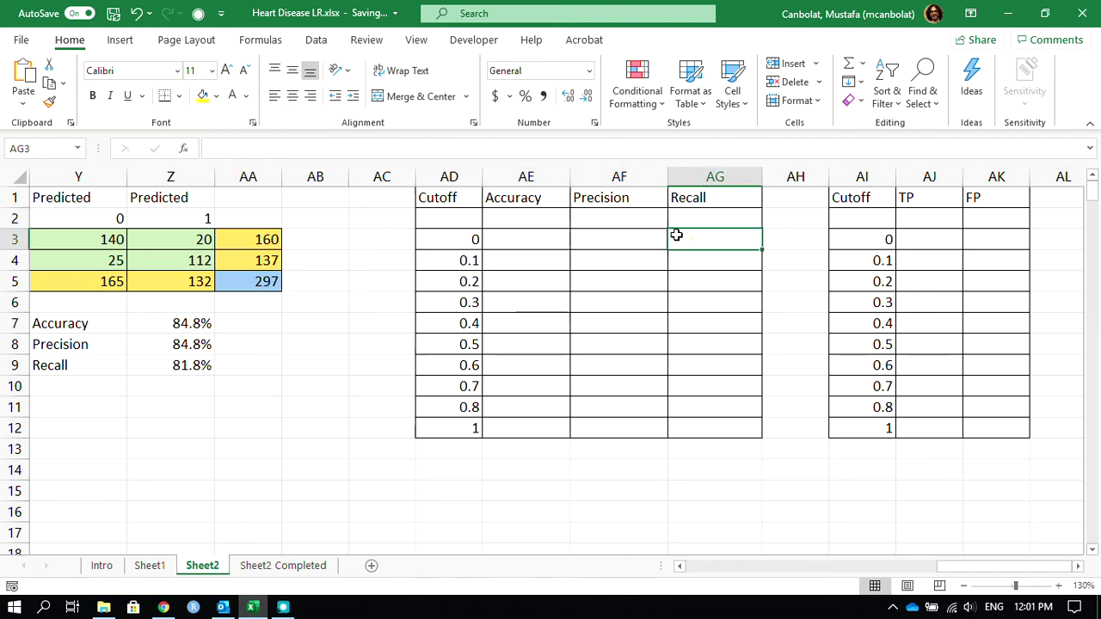
pyautogui.click(541, 217)
pyautogui.doubleClick(541, 219)
pyautogui.press('Return')
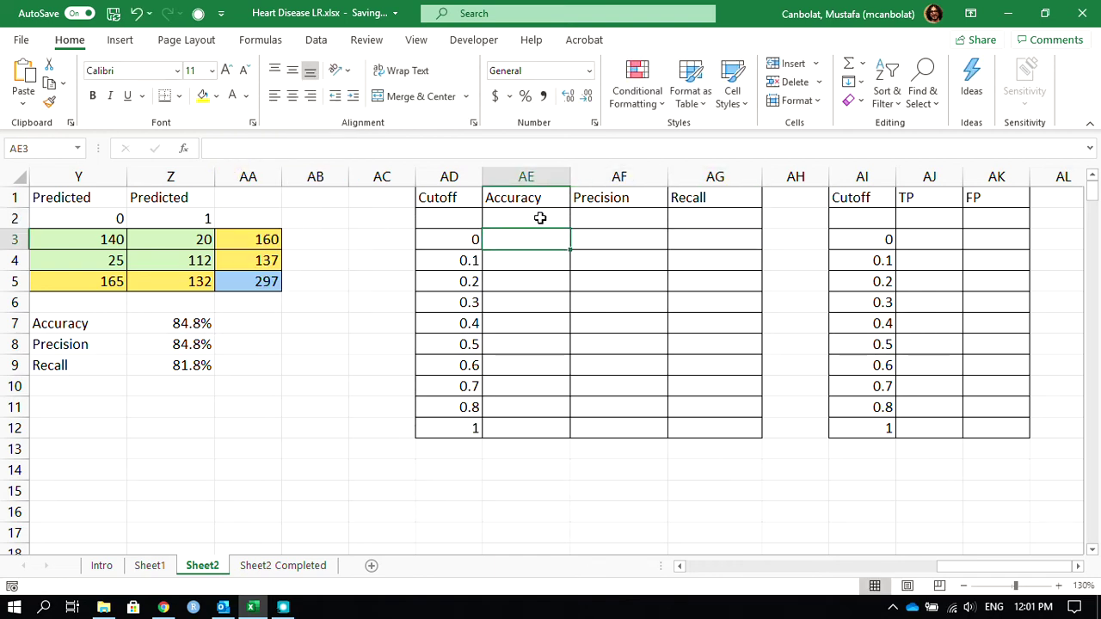
# Select the whole Cutoff table from AD2 to AG12
pyautogui.click(445, 218)
pyautogui.click(596, 261)
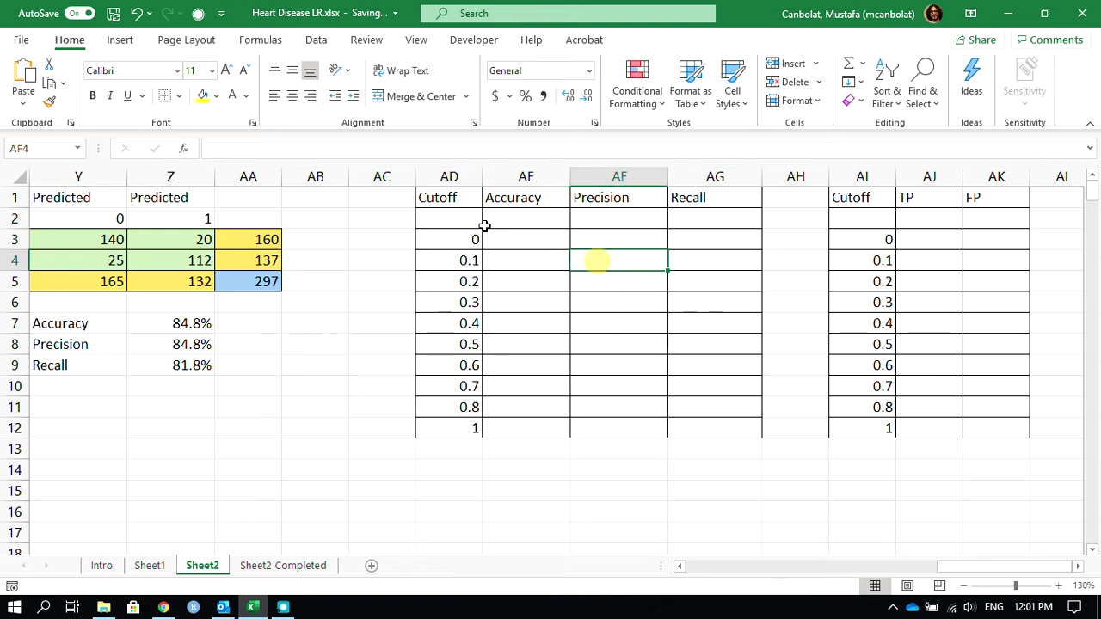
pyautogui.moveTo(450, 217); pyautogui.dragTo(708, 420)
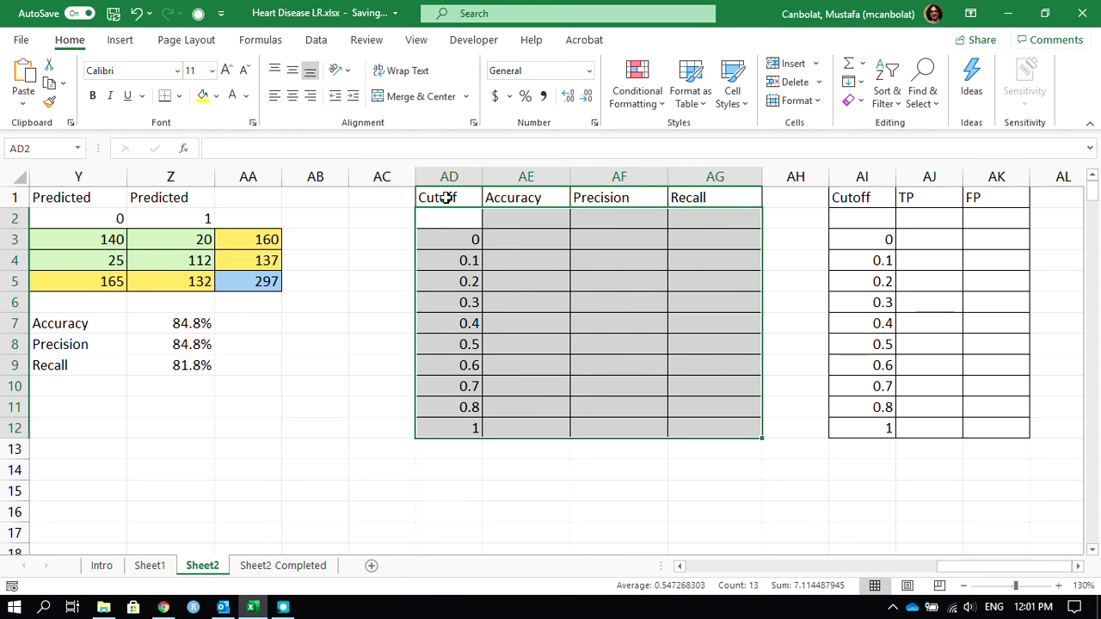
# Create a What-If data table over AD2:AG12 with $Q$1 as the column input cell
pyautogui.click(316, 39)
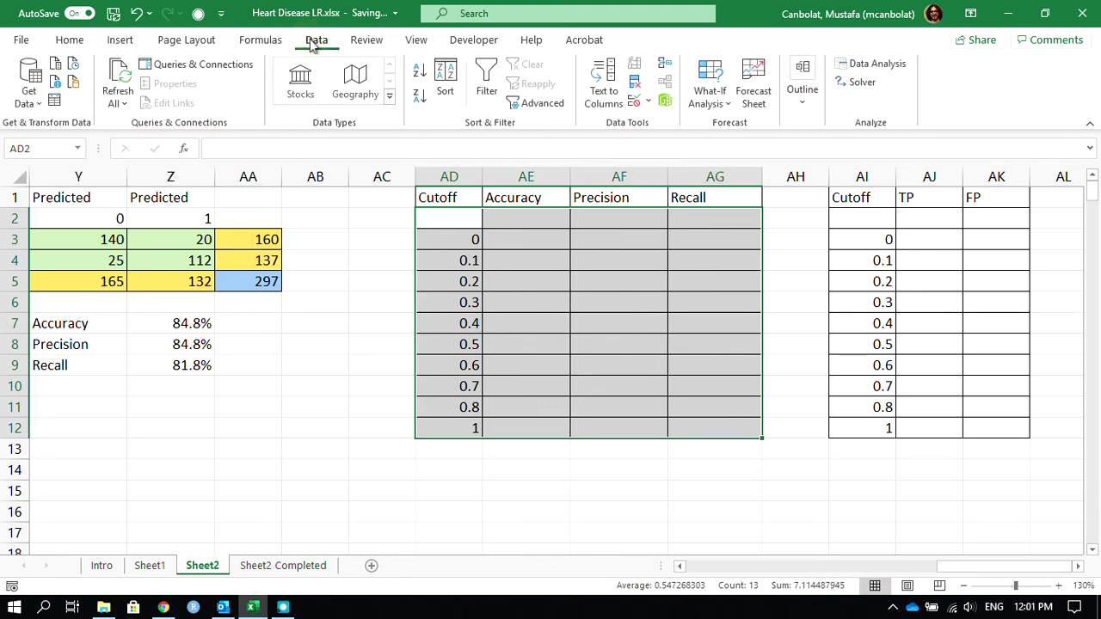
pyautogui.click(725, 105)
pyautogui.click(725, 105)
pyautogui.click(726, 105)
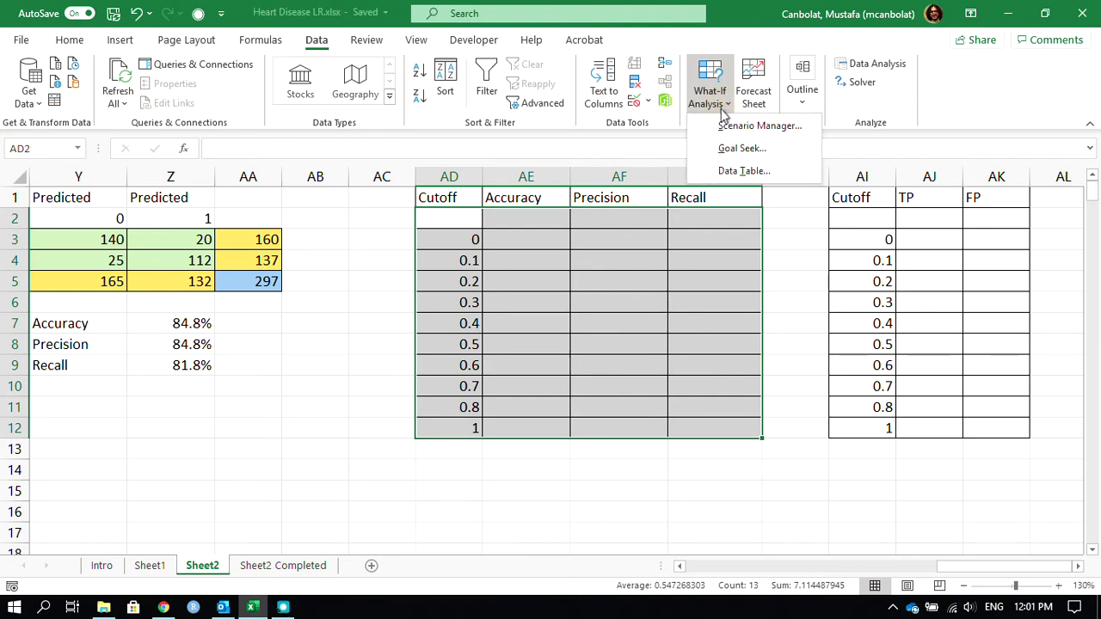
pyautogui.click(729, 171)
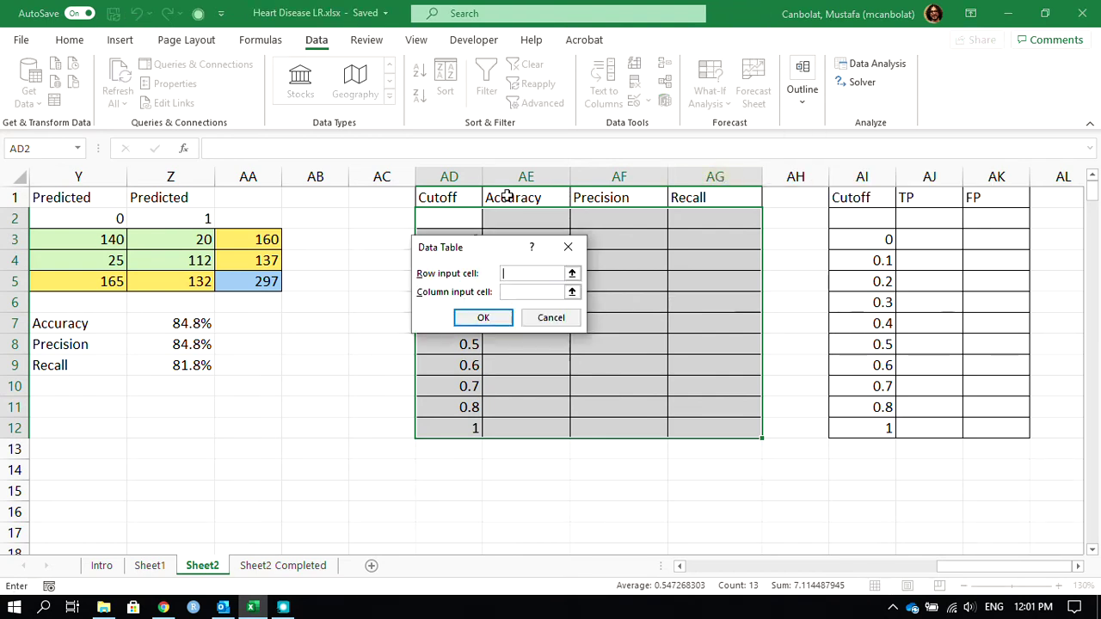
pyautogui.moveTo(476, 252); pyautogui.dragTo(707, 218)
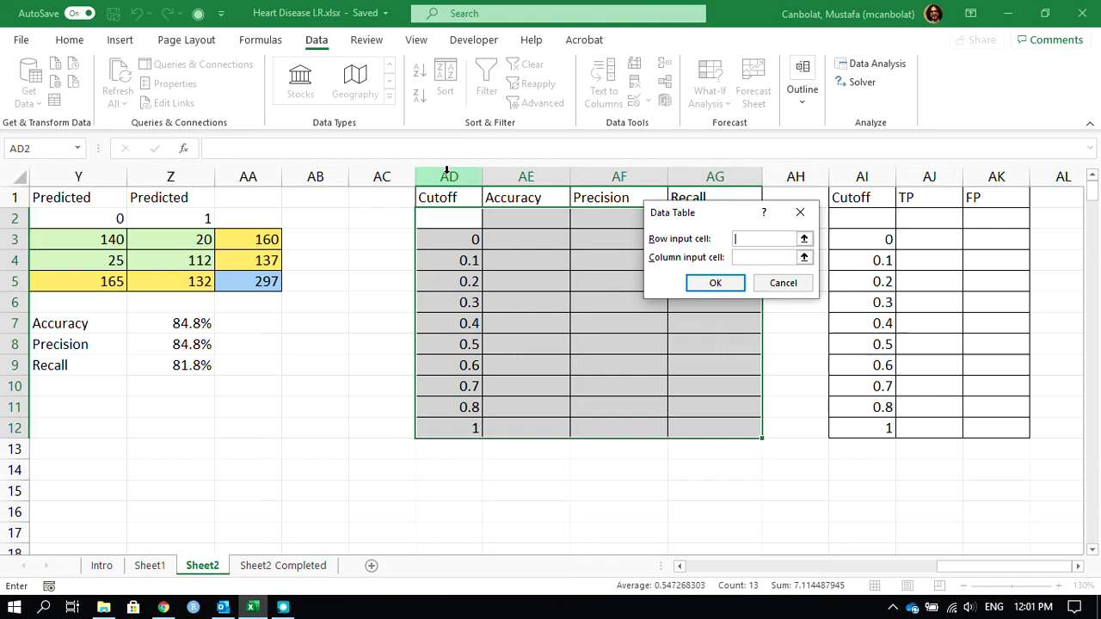
pyautogui.click(765, 257)
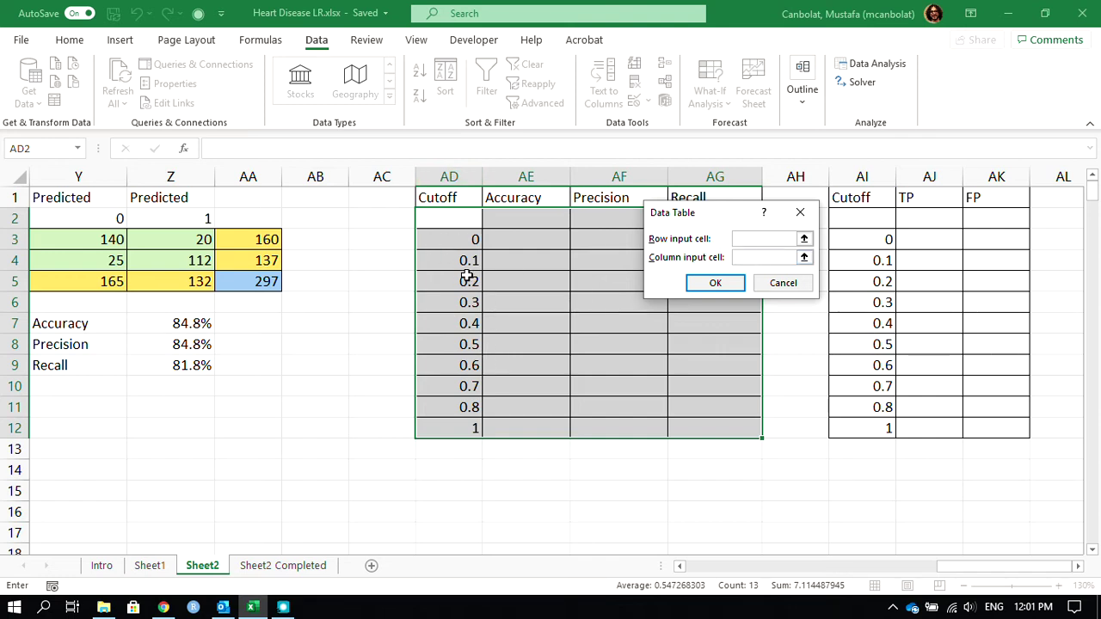
pyautogui.moveTo(996, 569); pyautogui.dragTo(933, 582)
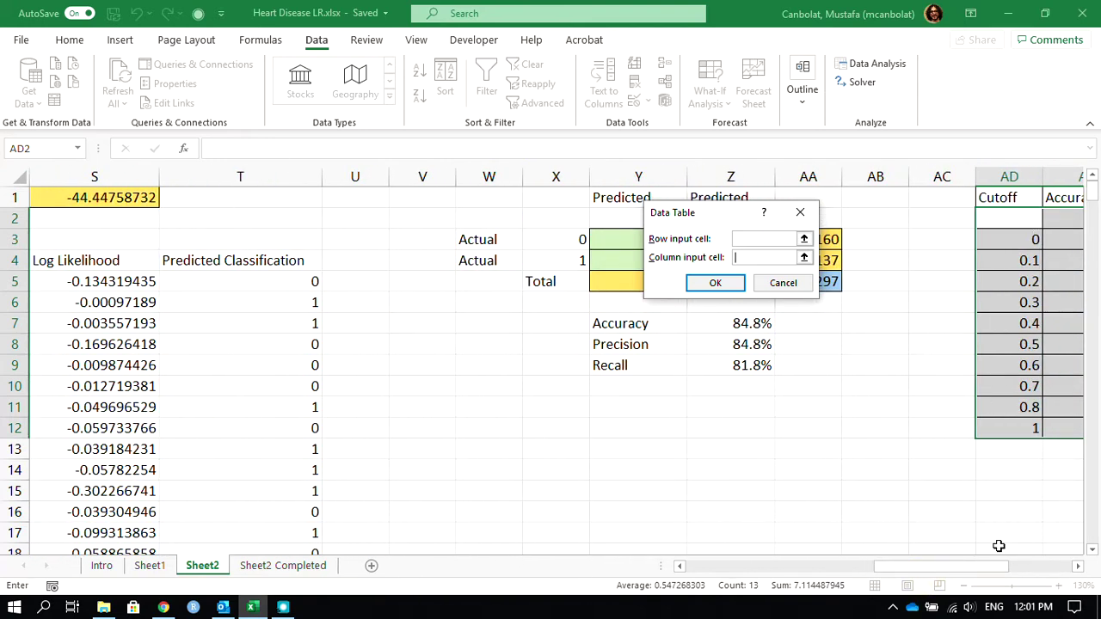
pyautogui.moveTo(973, 571); pyautogui.dragTo(892, 581)
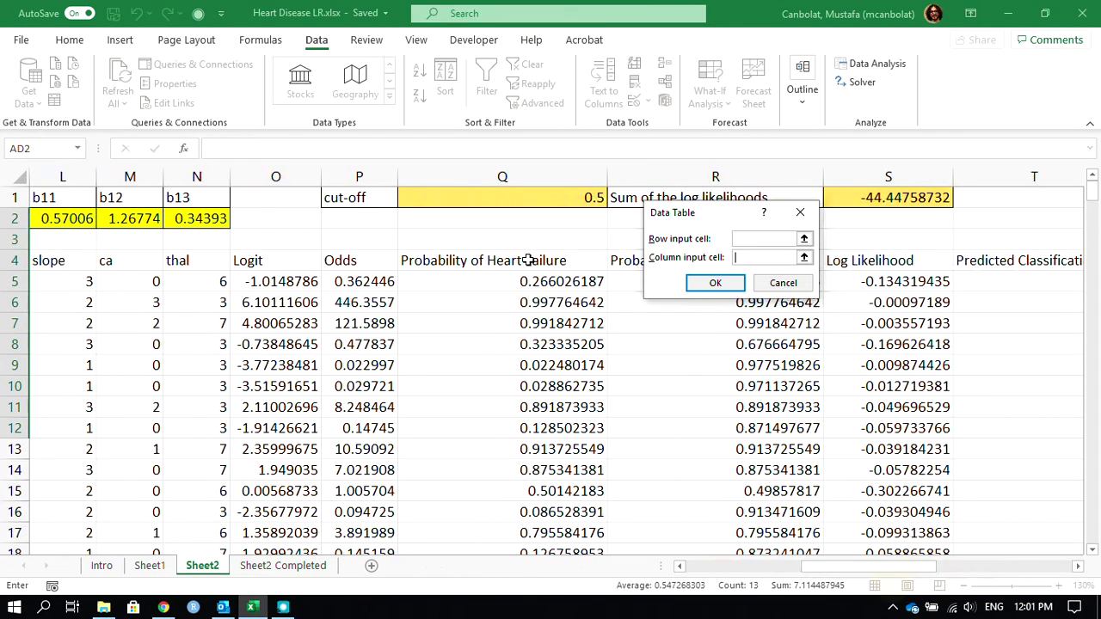
pyautogui.click(527, 201)
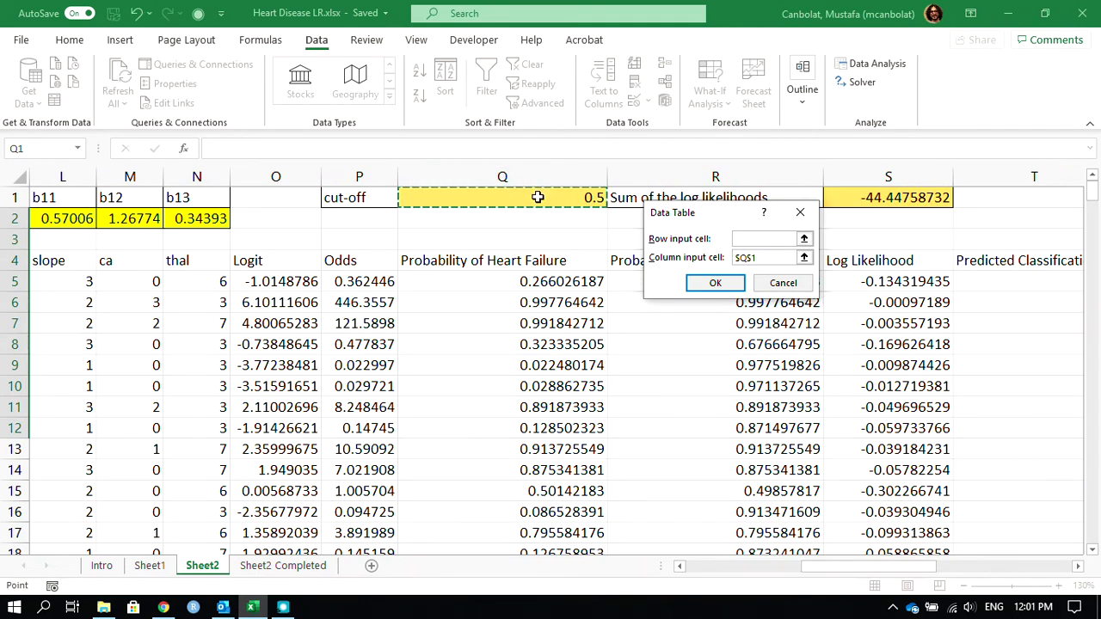
pyautogui.moveTo(814, 571); pyautogui.dragTo(944, 573)
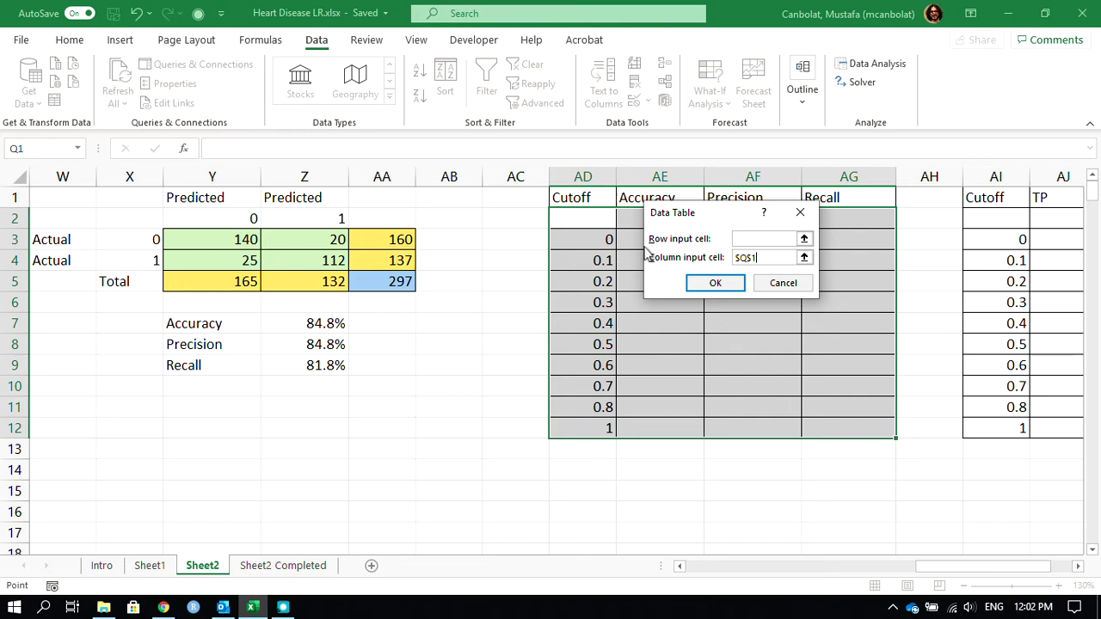
pyautogui.click(722, 291)
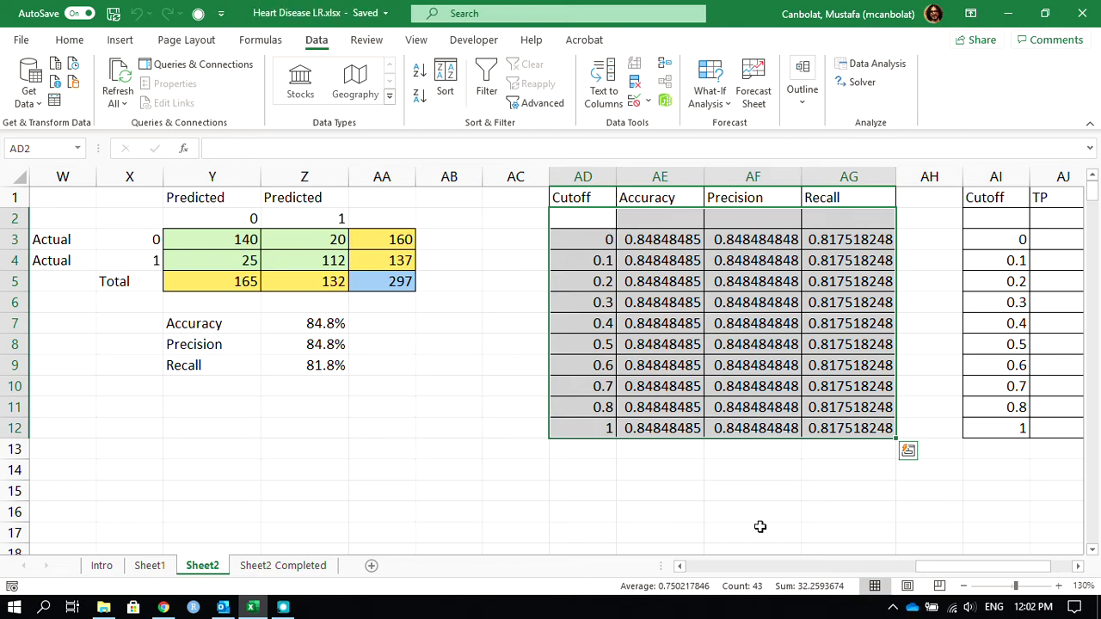
# Change T5 to =IF(Q5>Q$1,1,0), replacing the fixed 0.5 threshold with the locked Q1 cut-off
pyautogui.moveTo(929, 568); pyautogui.dragTo(860, 550)
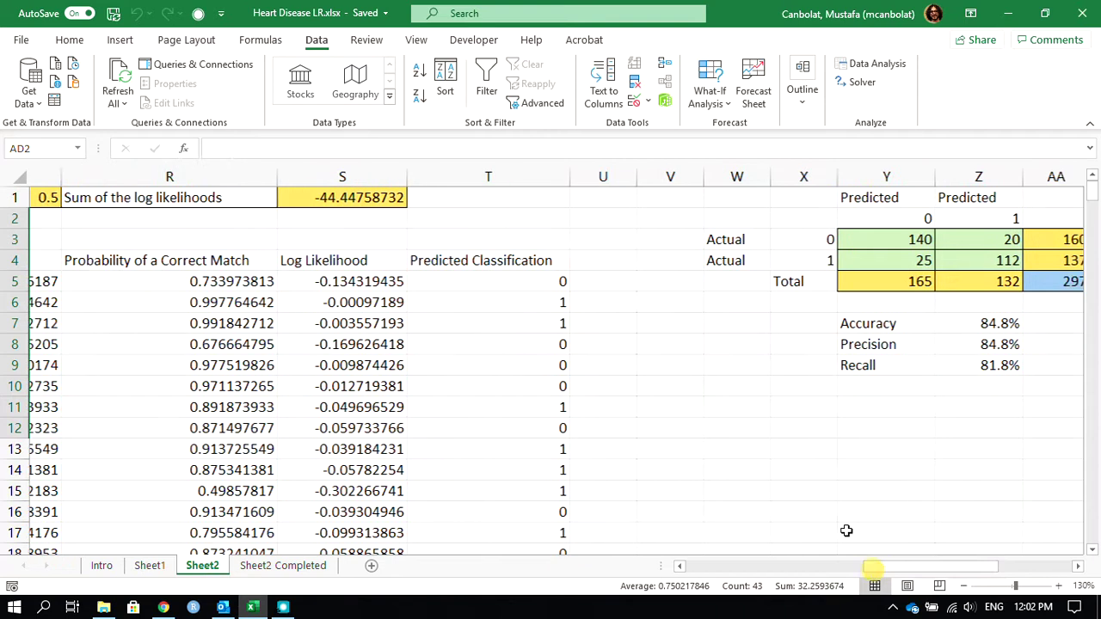
pyautogui.doubleClick(428, 278)
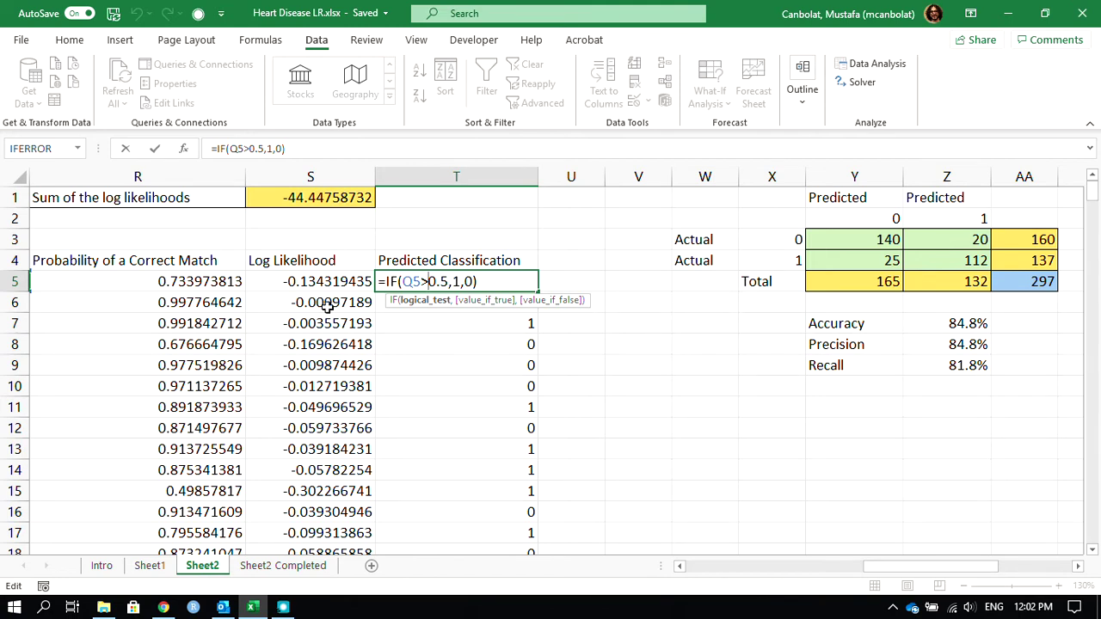
pyautogui.moveTo(428, 282); pyautogui.dragTo(449, 283)
pyautogui.press('BackSpace')
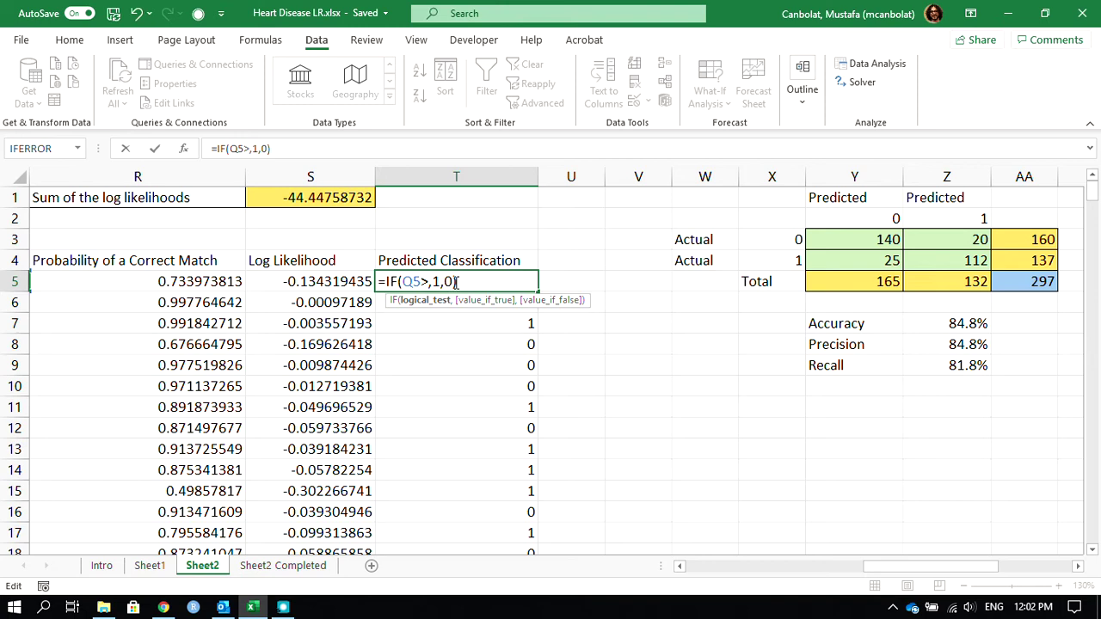
pyautogui.hscroll(-3, 938, 575)
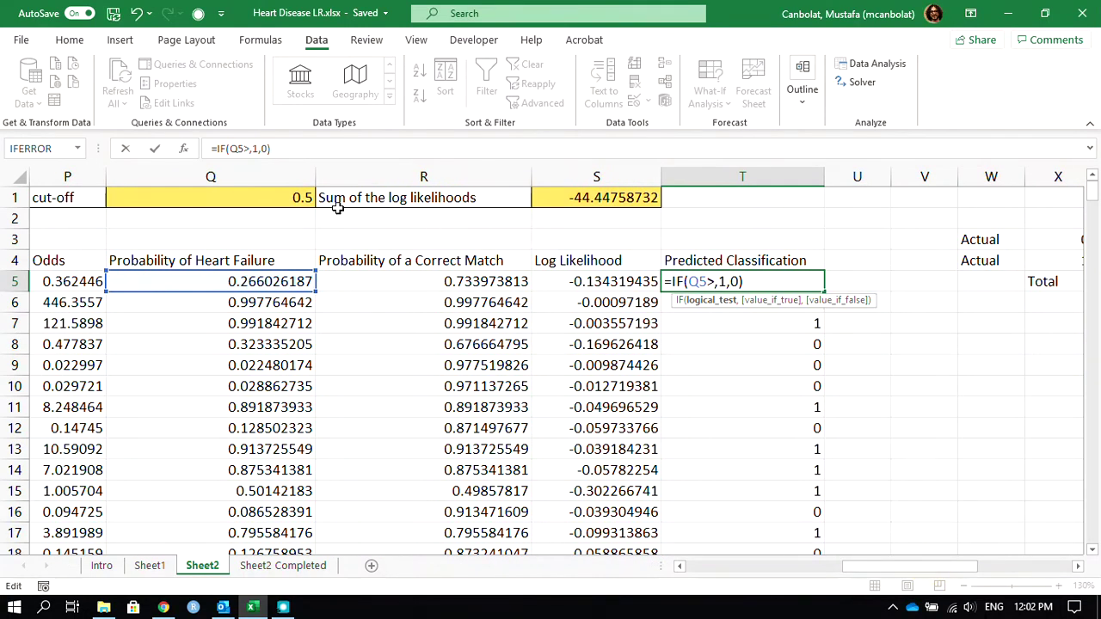
pyautogui.click(289, 199)
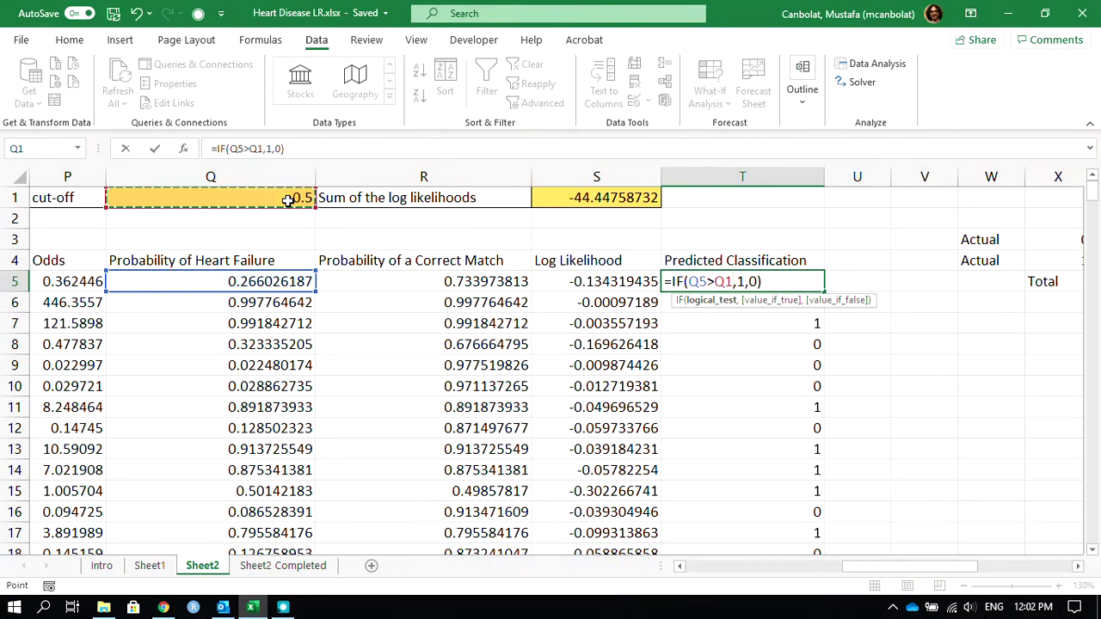
pyautogui.press('F4')
pyautogui.press('F4')
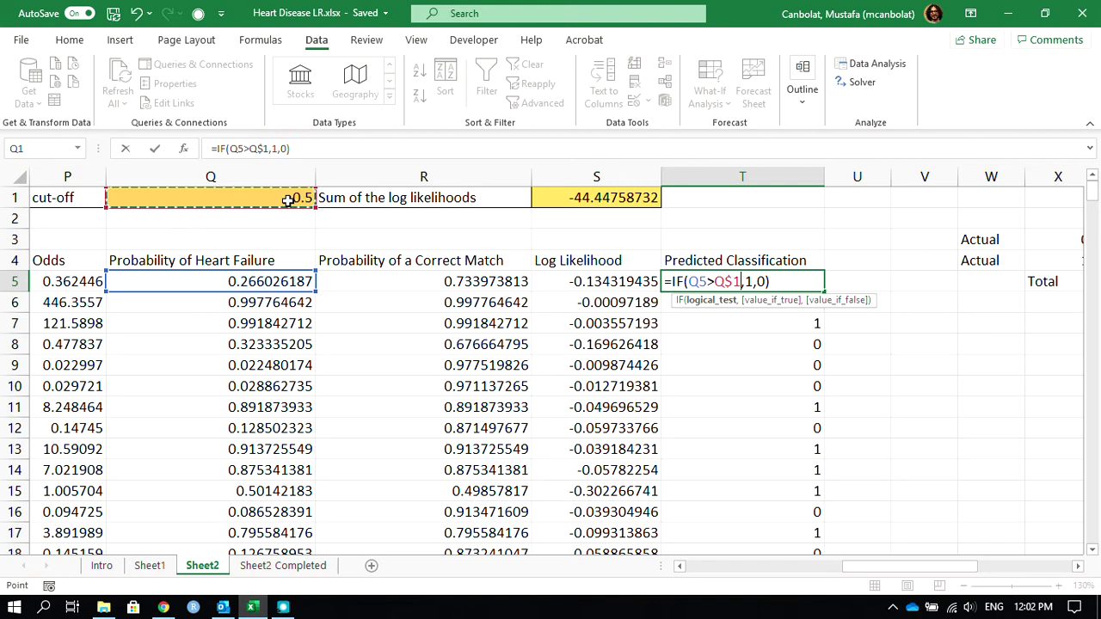
pyautogui.press('Return')
# Fill the new formula down the Predicted Classification column and check the copied result
pyautogui.click(779, 282)
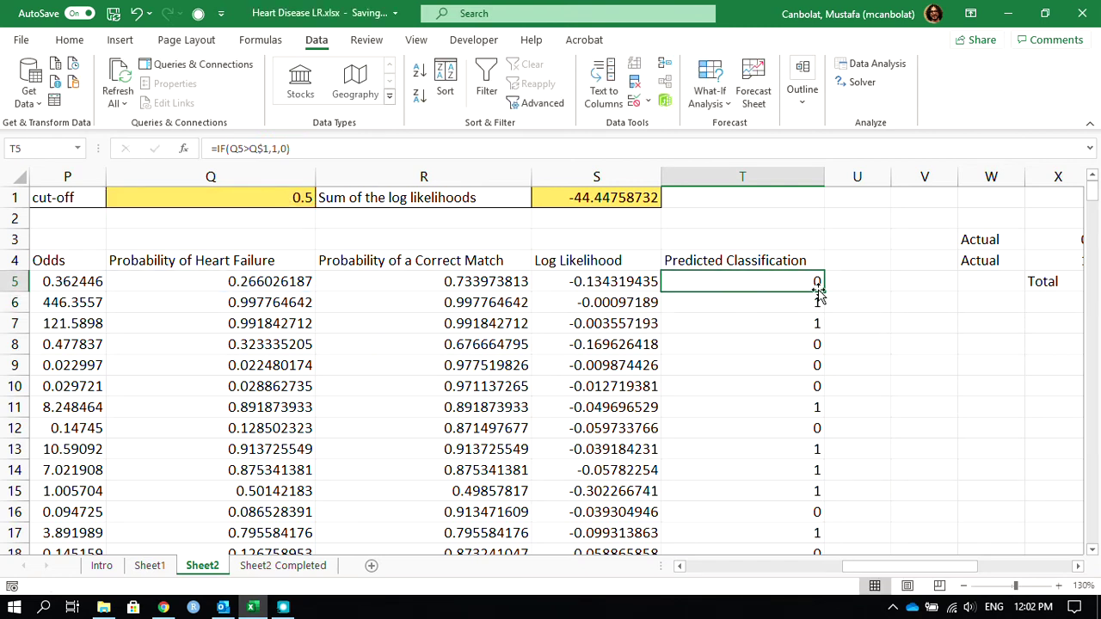
pyautogui.doubleClick(823, 291)
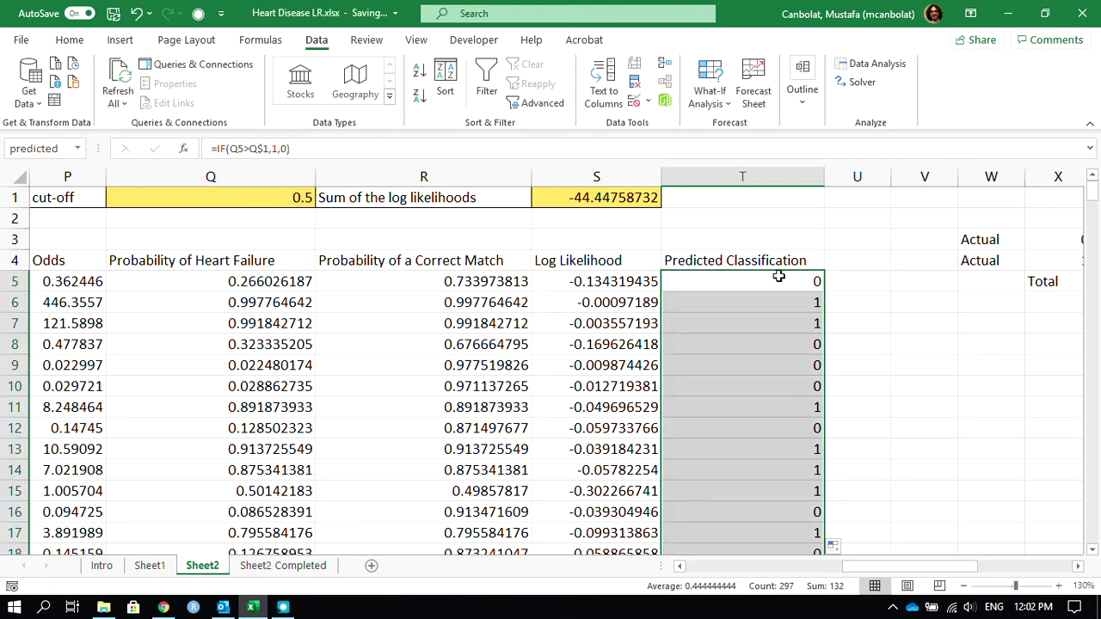
pyautogui.doubleClick(780, 282)
pyautogui.press('Escape')
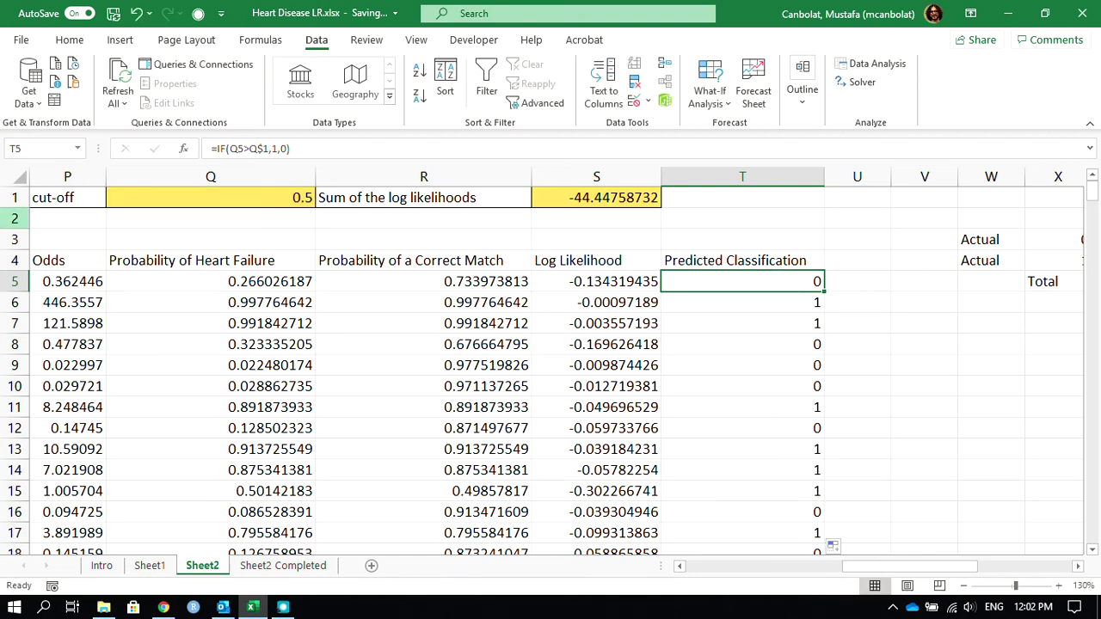
pyautogui.click(257, 199)
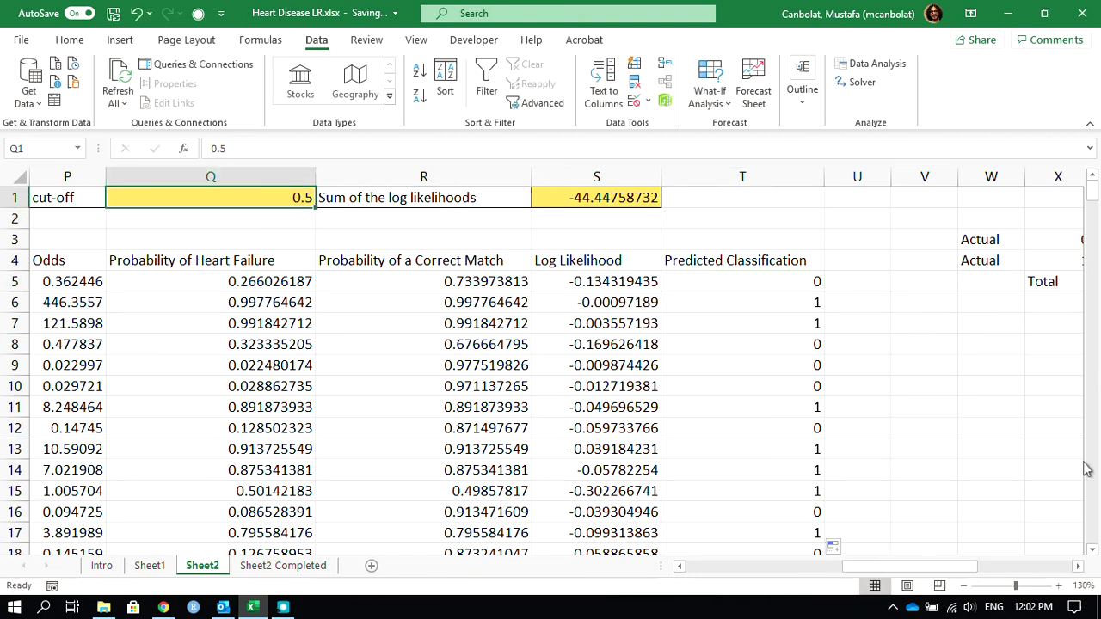
pyautogui.moveTo(966, 575); pyautogui.dragTo(1031, 566)
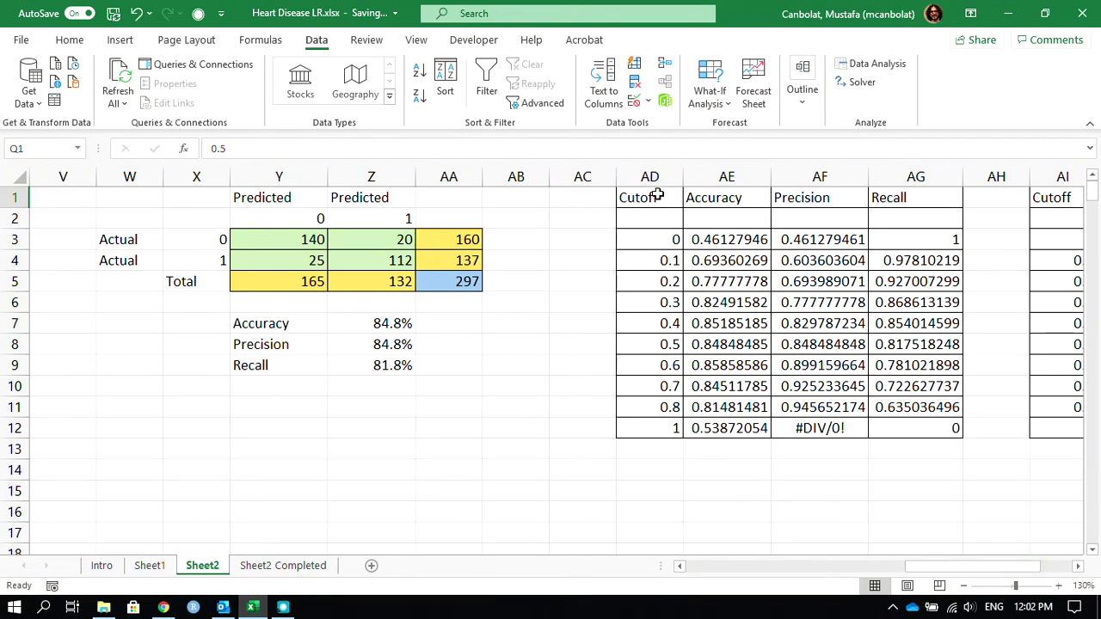
# Insert a Scatter with Smooth Lines and Markers chart of AD1:AG12, placed left of the table
pyautogui.moveTo(643, 198); pyautogui.dragTo(900, 424)
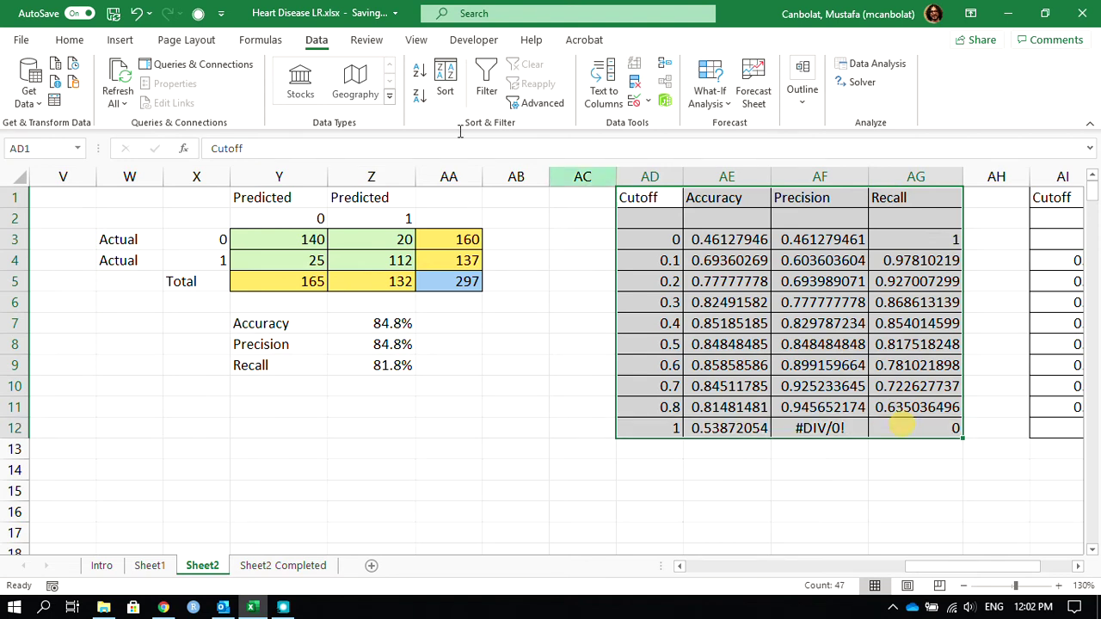
pyautogui.click(120, 43)
pyautogui.click(462, 101)
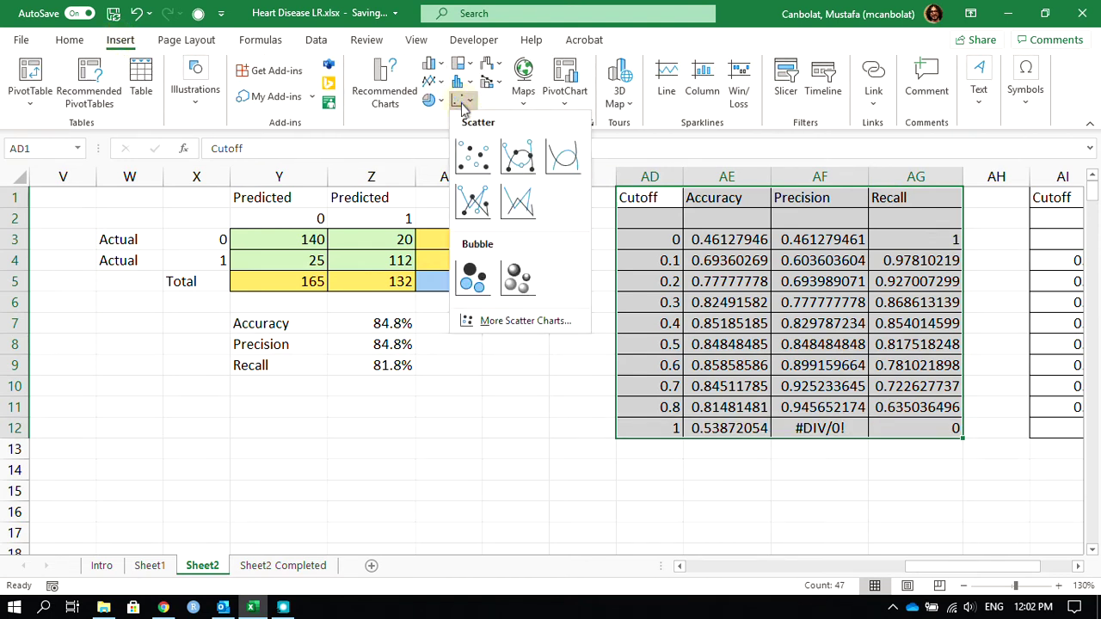
pyautogui.click(519, 157)
pyautogui.moveTo(625, 222); pyautogui.dragTo(512, 192)
pyautogui.moveTo(512, 192); pyautogui.dragTo(420, 179)
pyautogui.moveTo(444, 246); pyautogui.dragTo(420, 191)
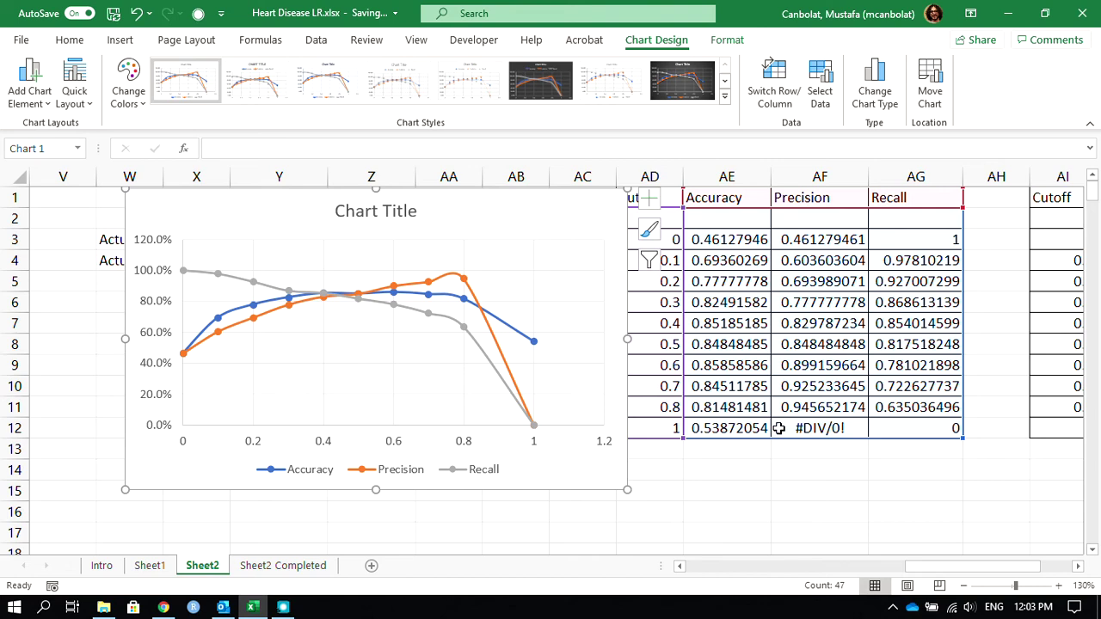
pyautogui.click(671, 428)
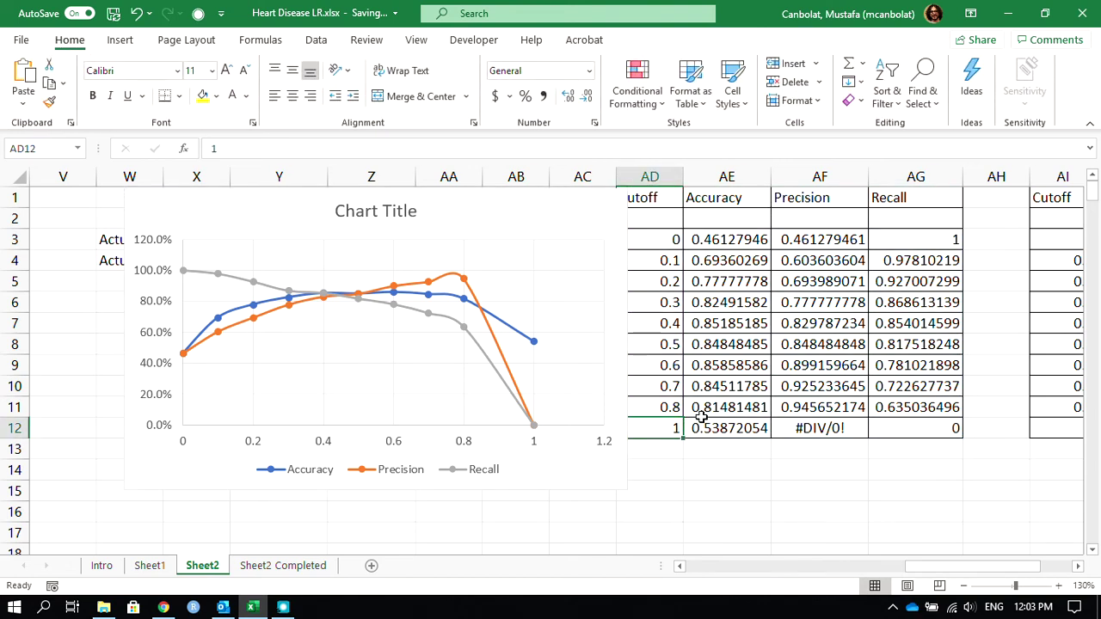
# Replace the last cutoff value 1 in AD12 with 0.9
pyautogui.write('0.9*')
pyautogui.press('BackSpace')
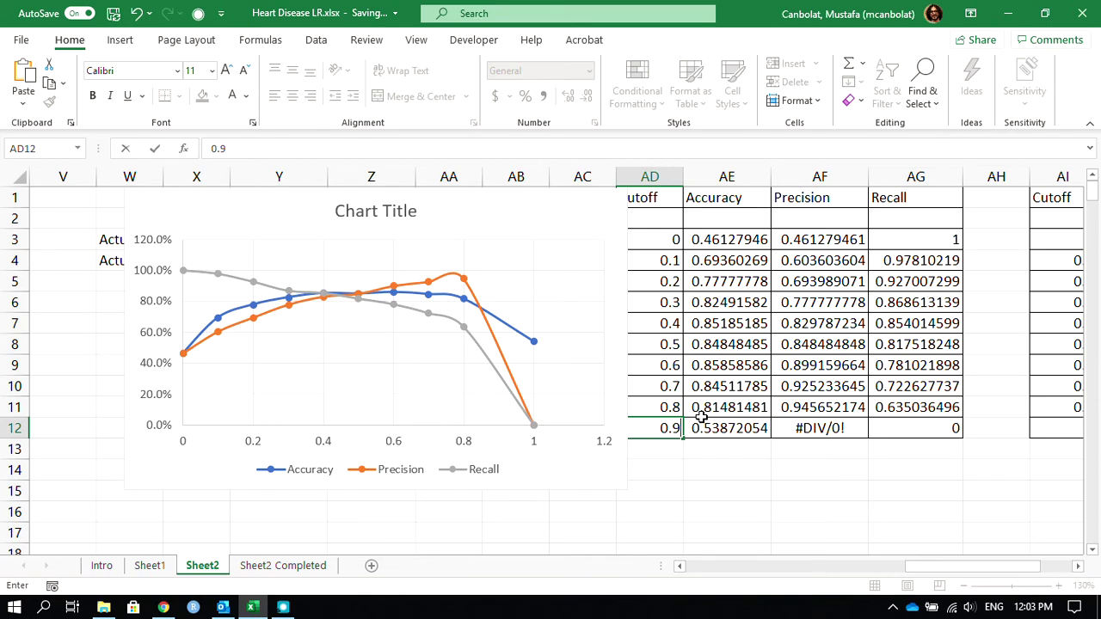
pyautogui.press('Return')
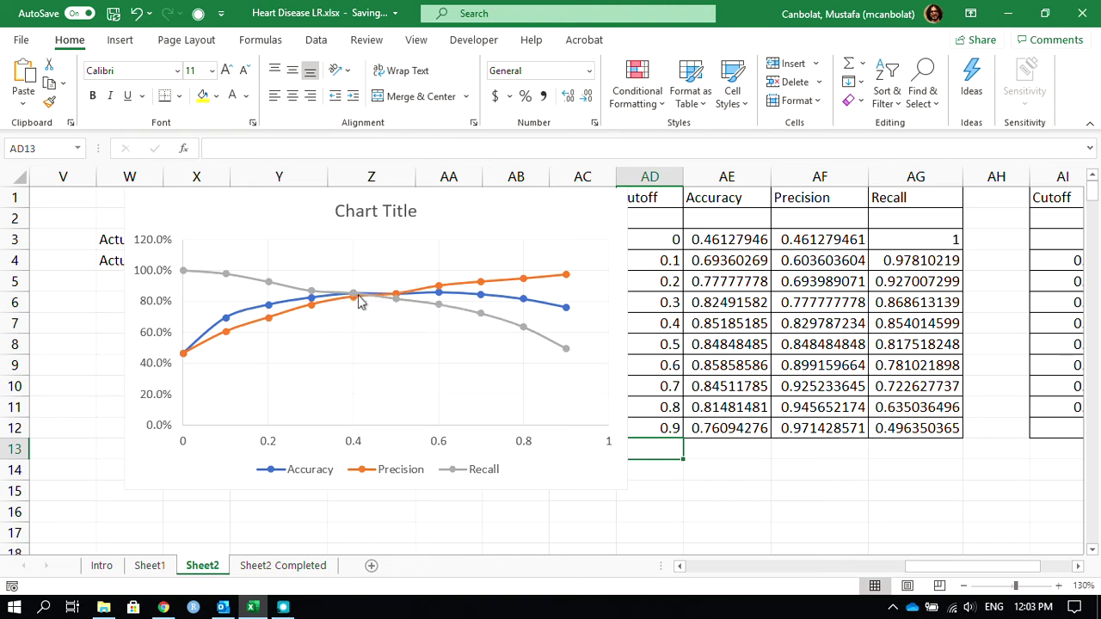
pyautogui.moveTo(350, 300)
pyautogui.moveTo(568, 276)
pyautogui.moveTo(923, 568); pyautogui.dragTo(897, 594)
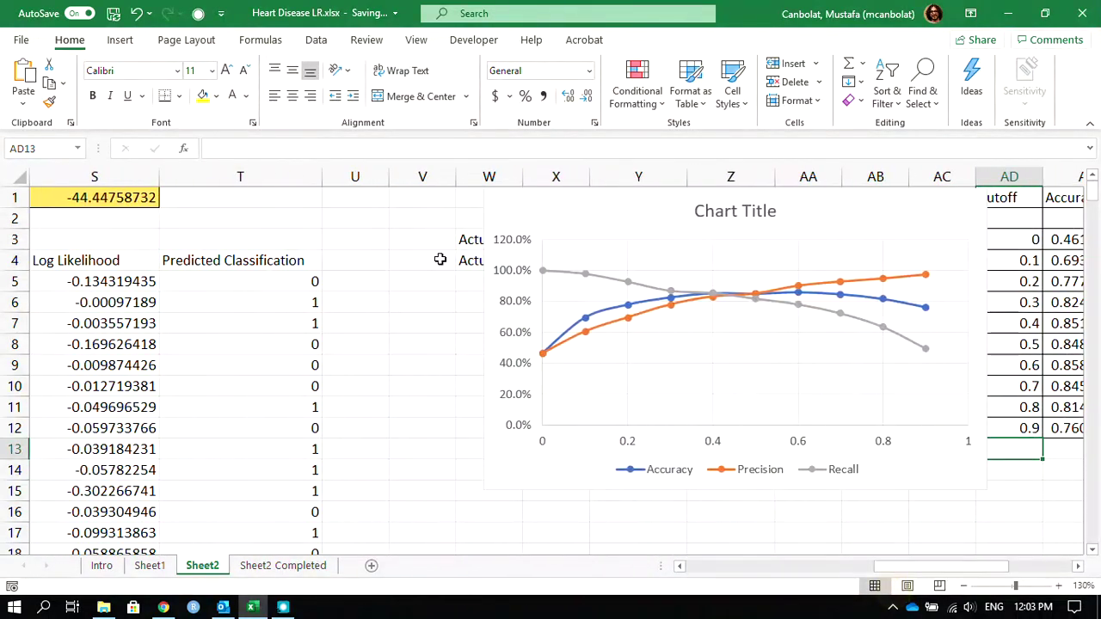
# Drop the chart below the confusion matrix, change Q1 from 0.5 to 0, and inspect Z3's COUNTIFS
pyautogui.moveTo(489, 278); pyautogui.dragTo(490, 420)
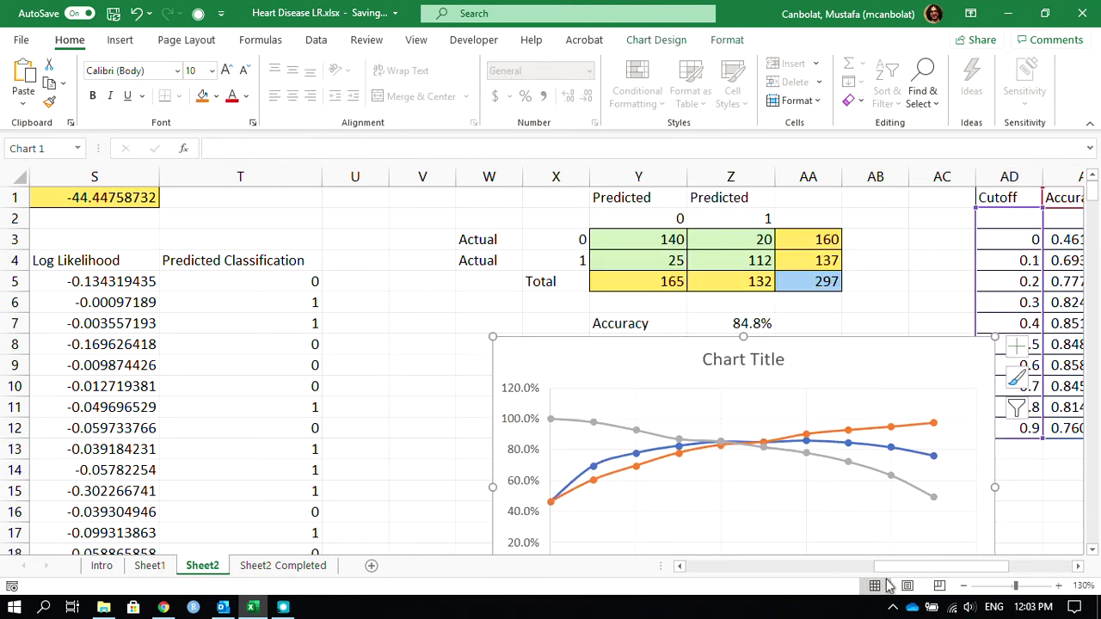
pyautogui.moveTo(895, 572); pyautogui.dragTo(851, 570)
pyautogui.doubleClick(384, 197)
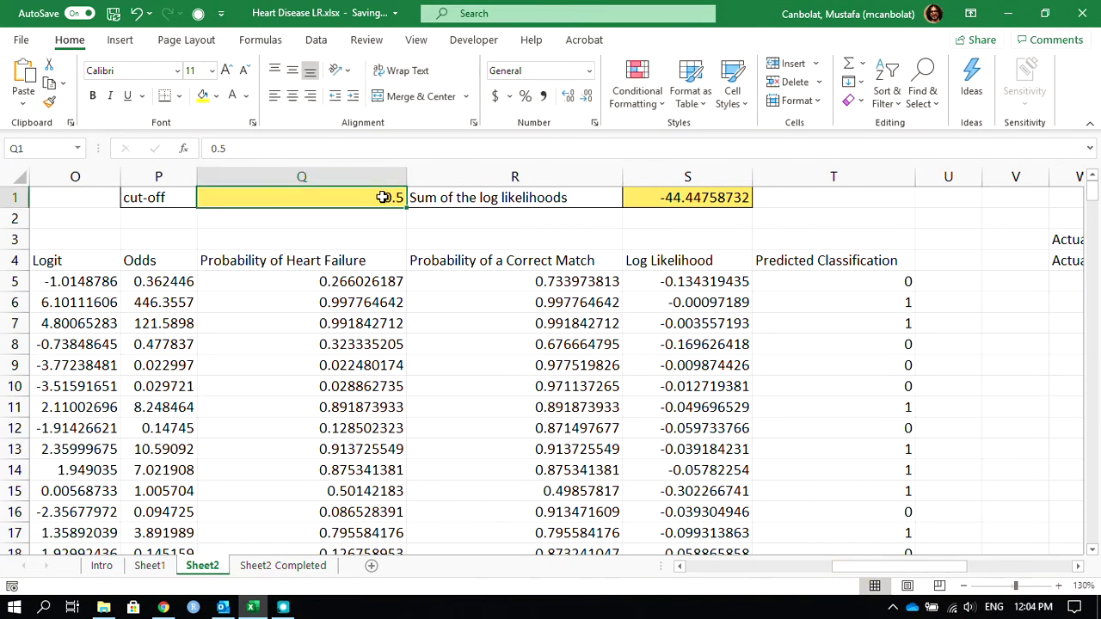
pyautogui.press('BackSpace')
pyautogui.press('BackSpace')
pyautogui.press('Return')
pyautogui.moveTo(887, 572); pyautogui.dragTo(981, 572)
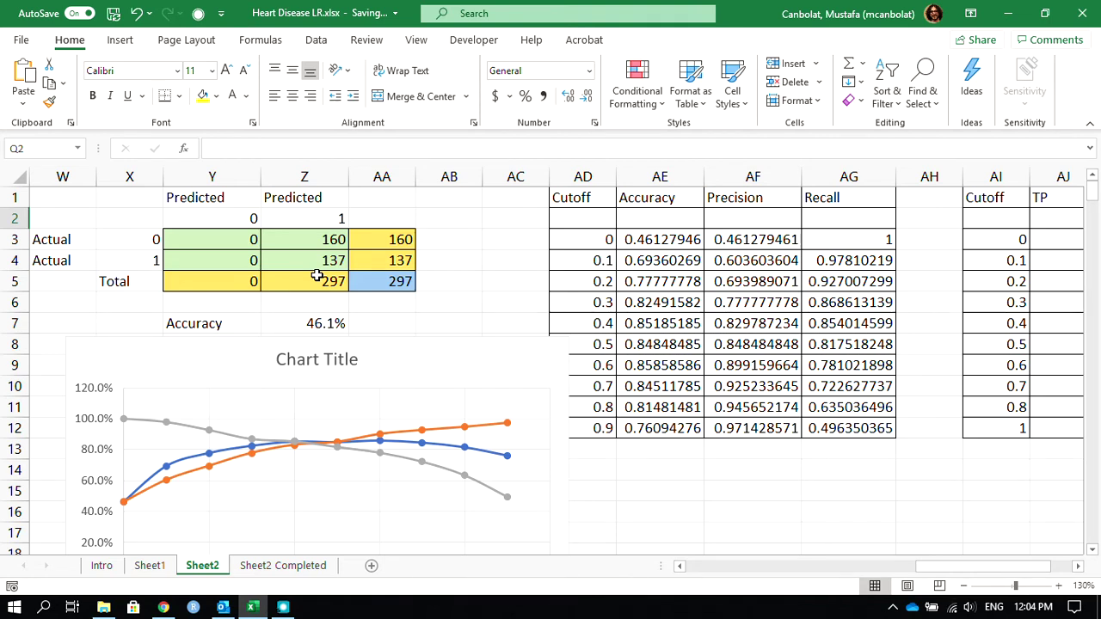
pyautogui.click(313, 240)
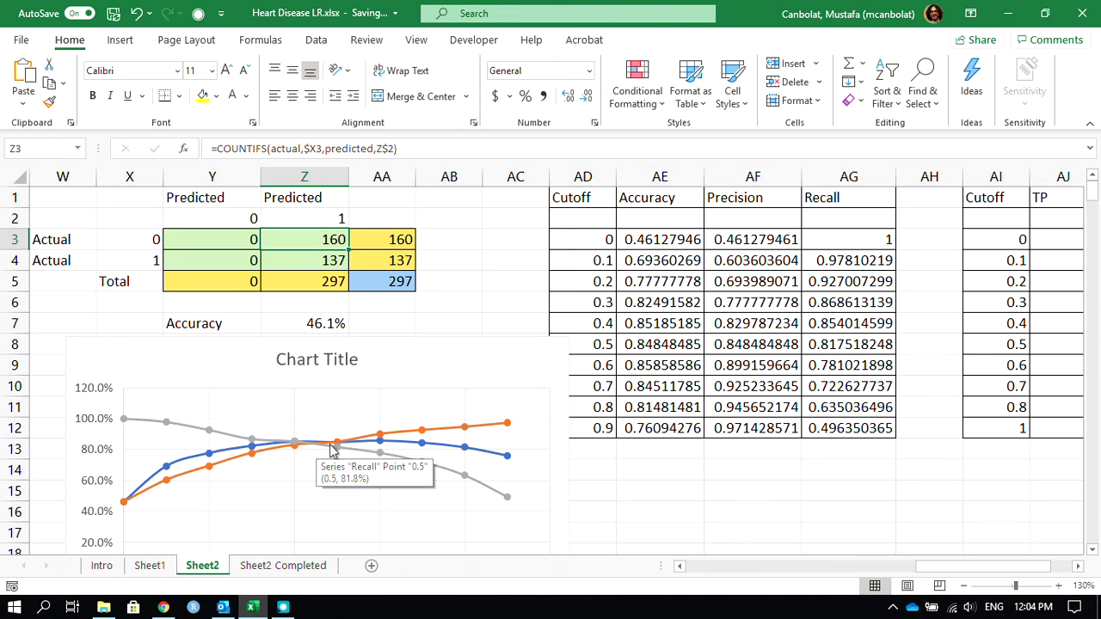
pyautogui.scroll(-3, 322, 451)
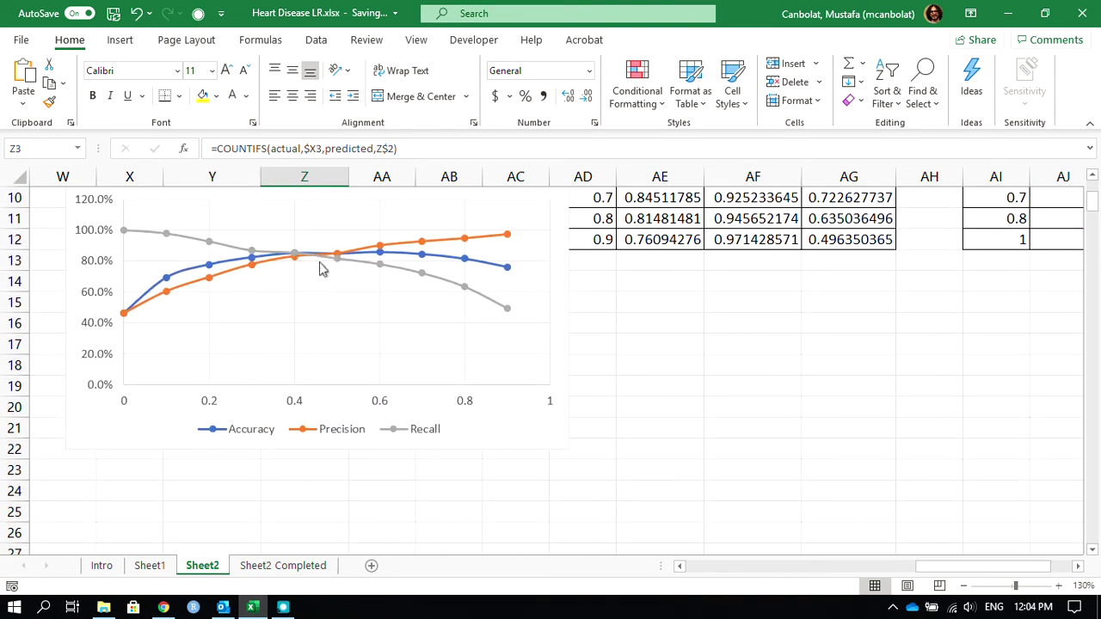
pyautogui.scroll(3, 322, 268)
pyautogui.moveTo(968, 568); pyautogui.dragTo(843, 568)
# Enter 0.4 as the Q1 cut-off, lower the chart, and review the Z8 and Z9 formulas
pyautogui.click(600, 198)
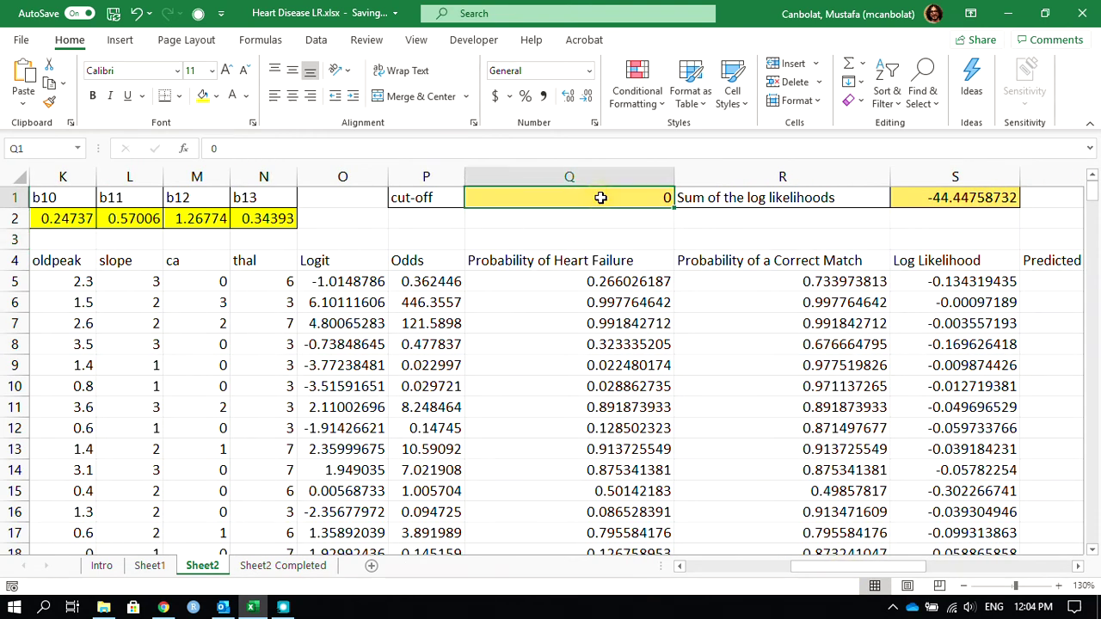
pyautogui.write('0.4')
pyautogui.press('Return')
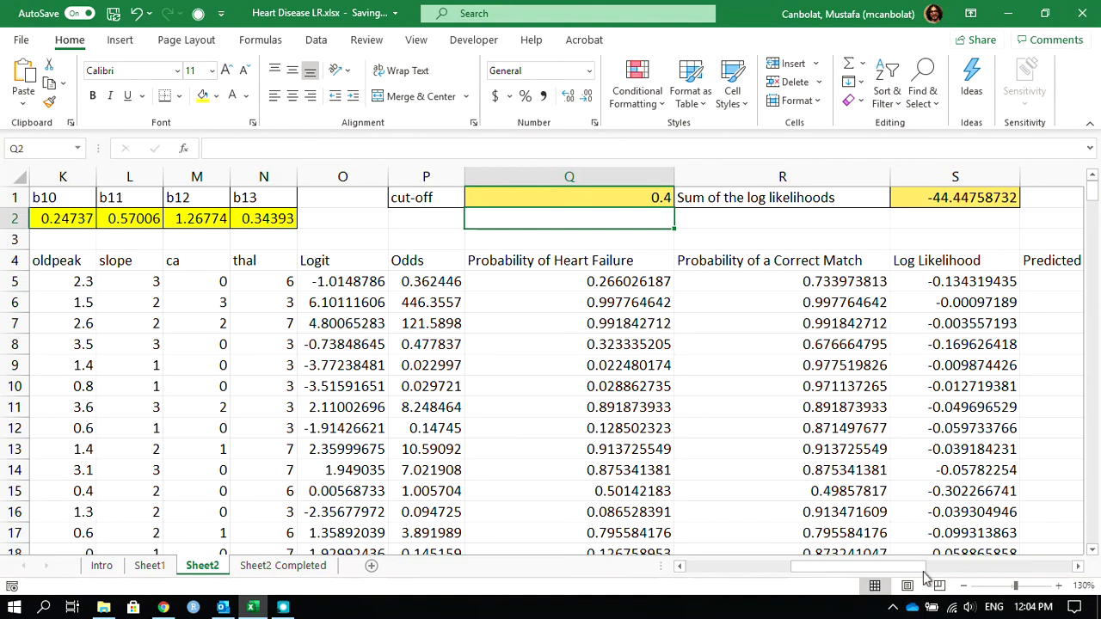
pyautogui.moveTo(919, 568); pyautogui.dragTo(1011, 574)
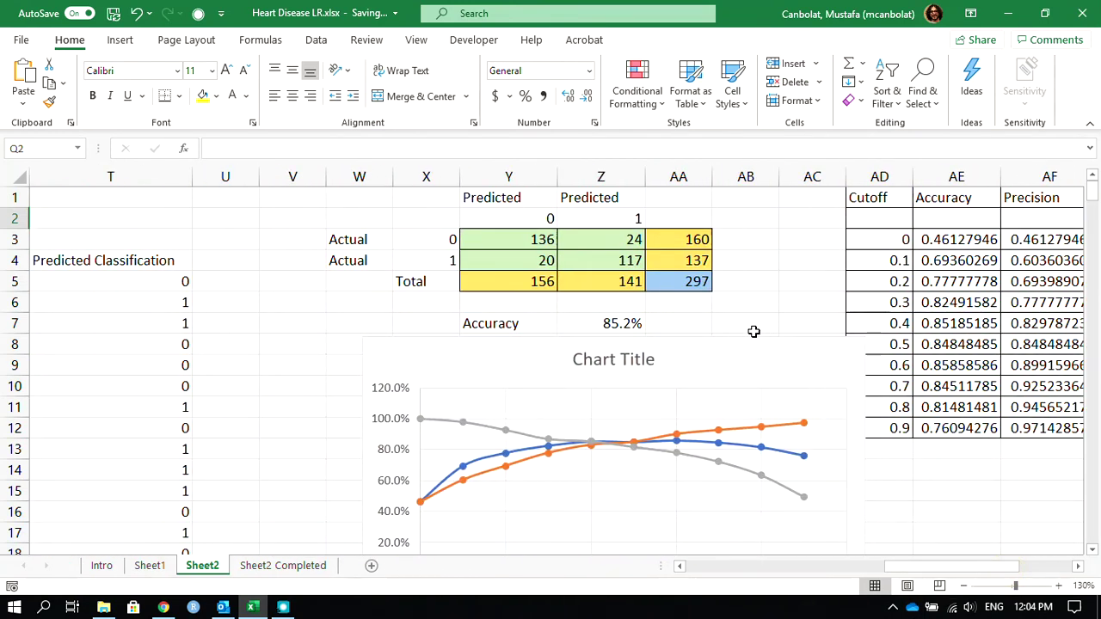
pyautogui.moveTo(754, 333); pyautogui.dragTo(757, 424)
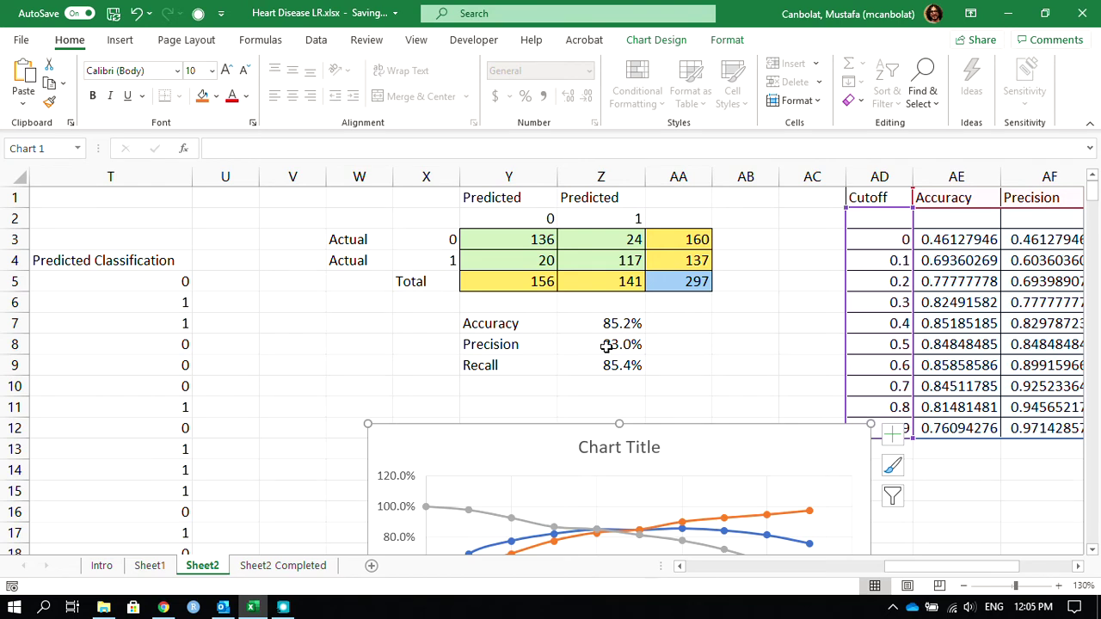
pyautogui.click(607, 346)
pyautogui.click(593, 367)
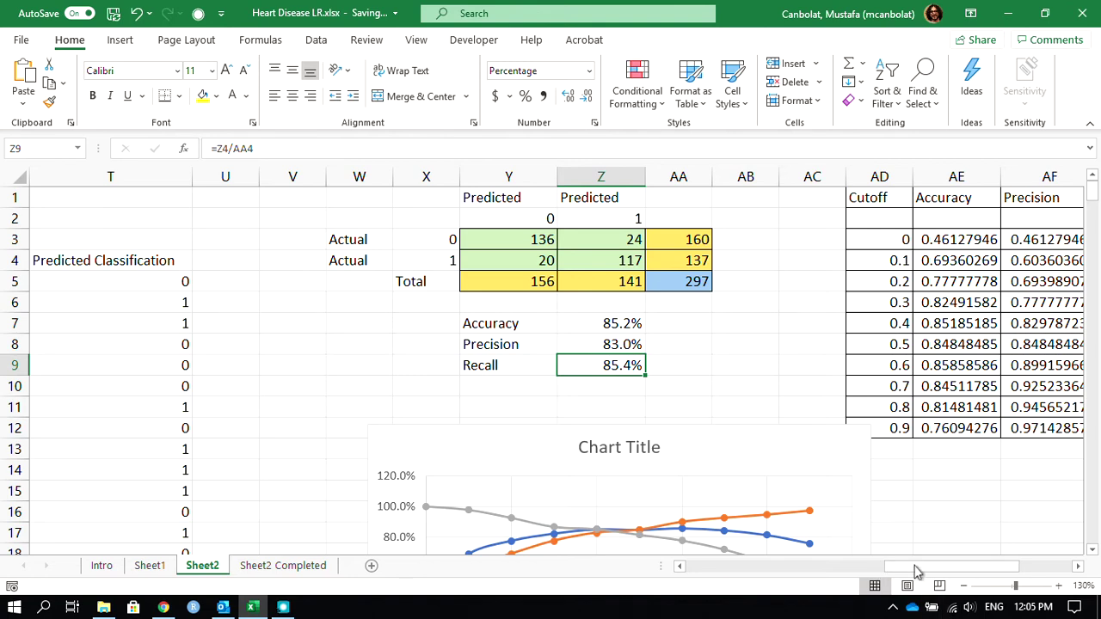
pyautogui.moveTo(916, 572); pyautogui.dragTo(966, 524)
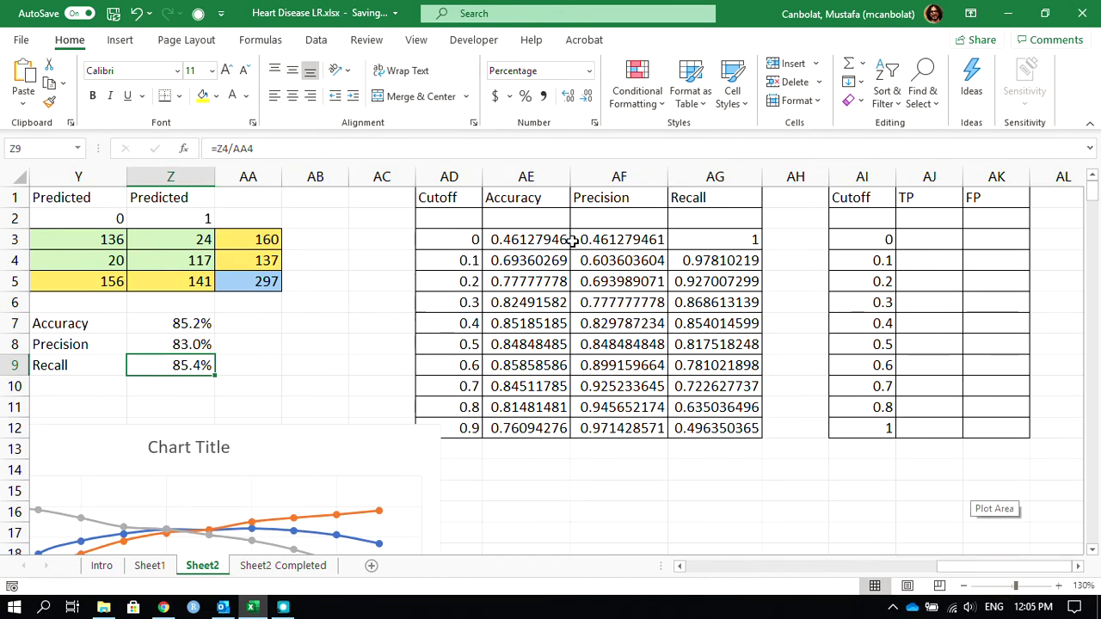
pyautogui.click(923, 217)
pyautogui.click(922, 199)
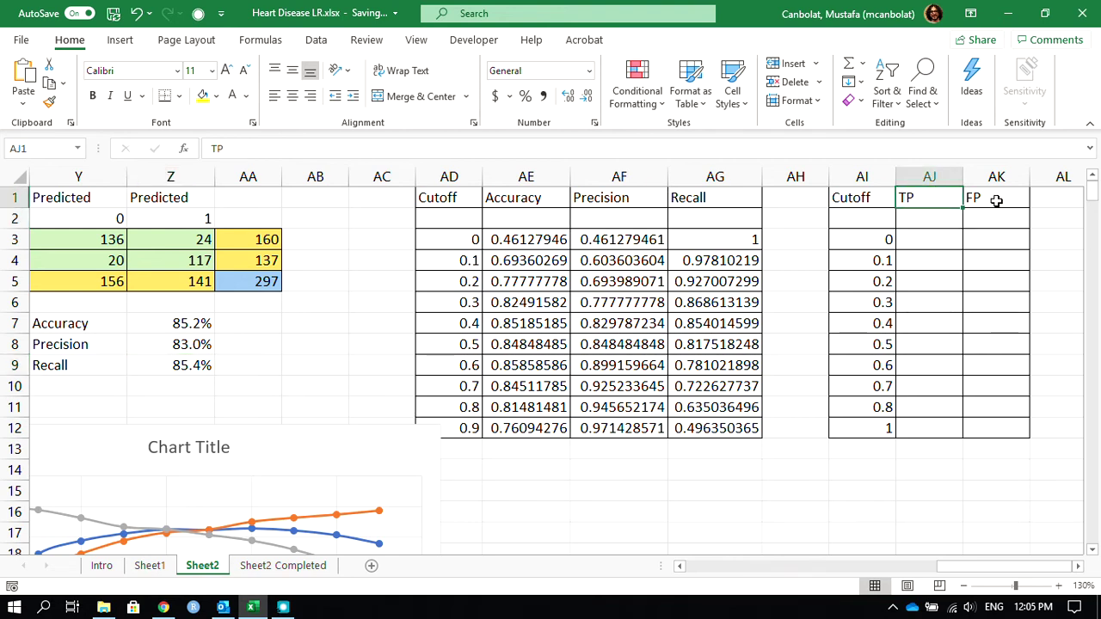
pyautogui.click(996, 200)
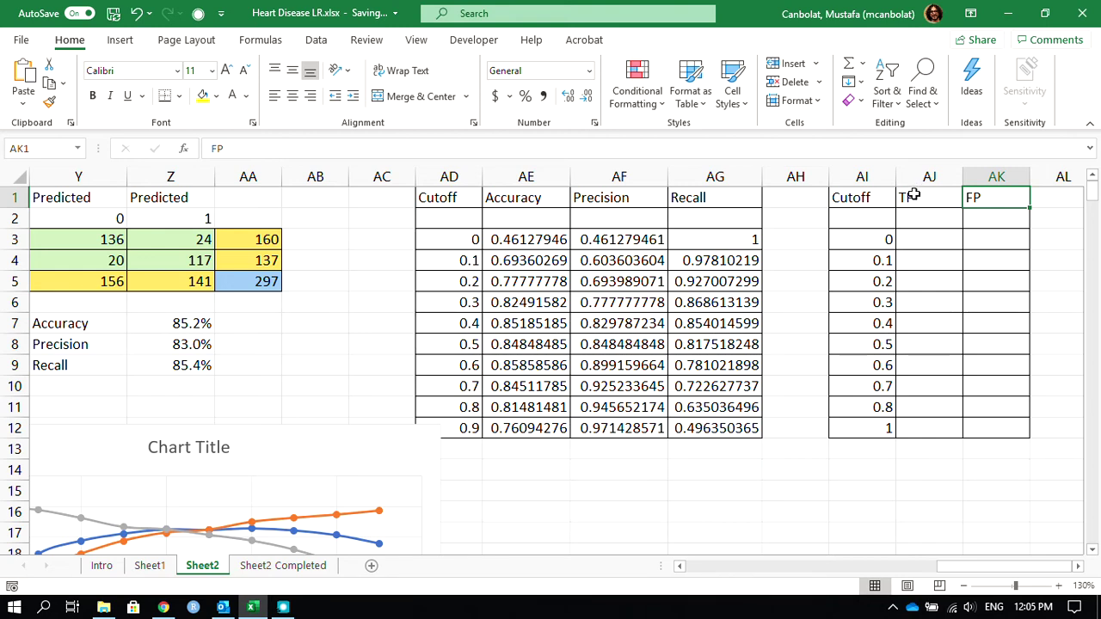
pyautogui.moveTo(967, 568); pyautogui.dragTo(930, 578)
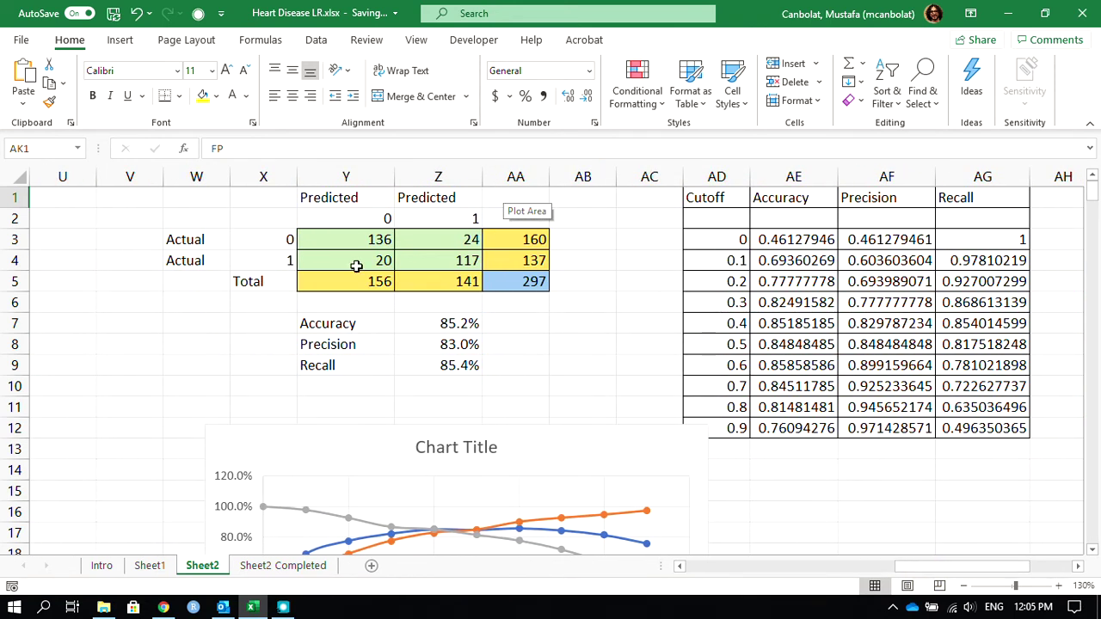
pyautogui.click(267, 261)
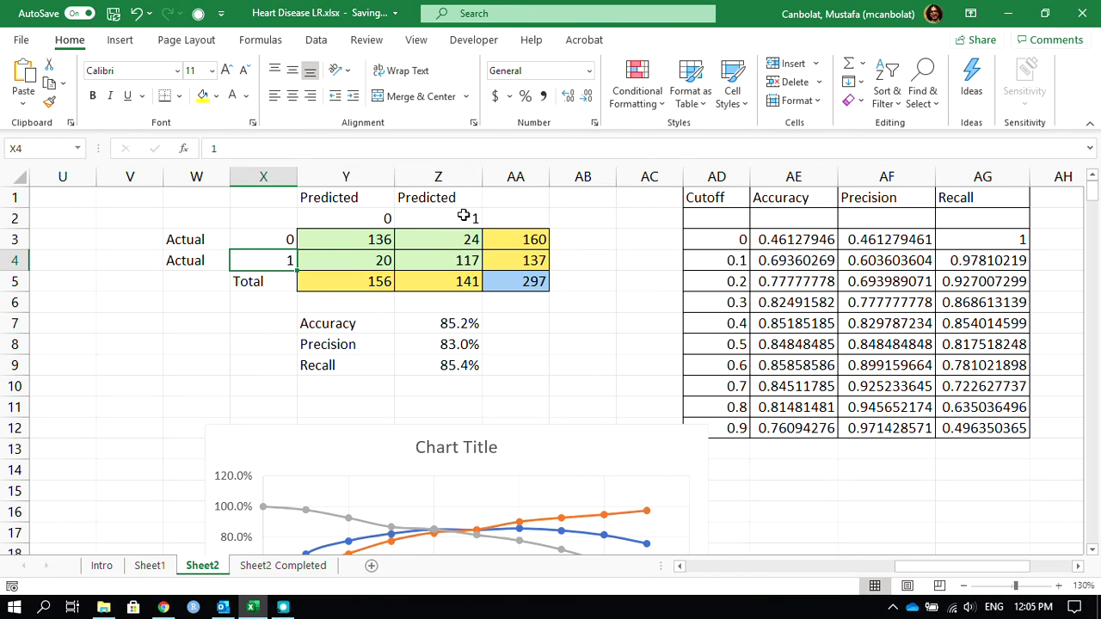
pyautogui.click(423, 260)
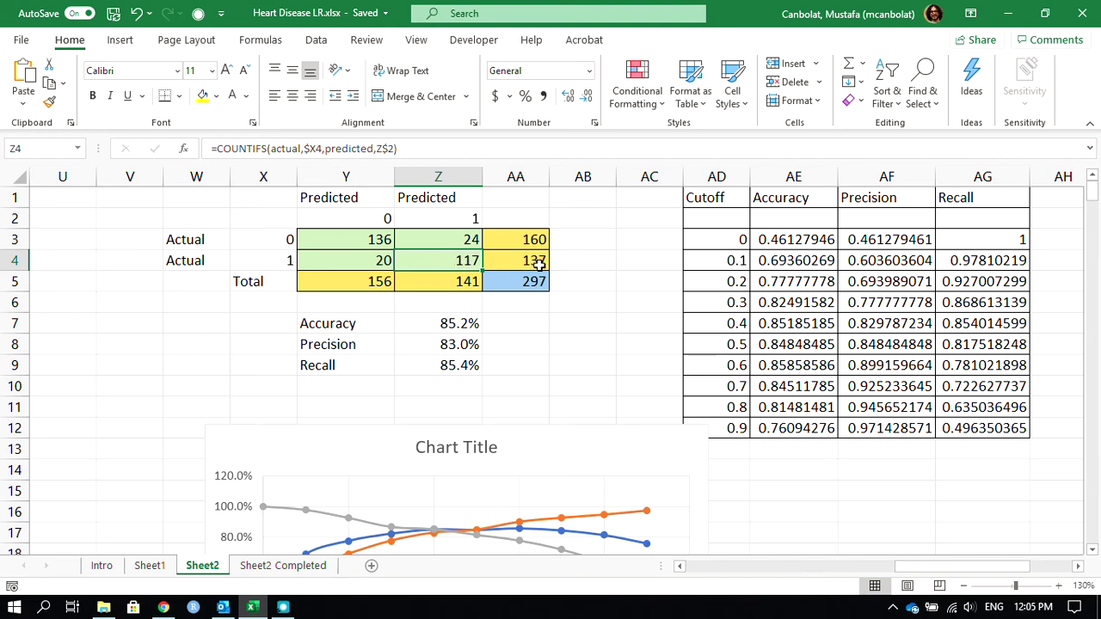
pyautogui.moveTo(913, 566); pyautogui.dragTo(956, 566)
pyautogui.click(938, 219)
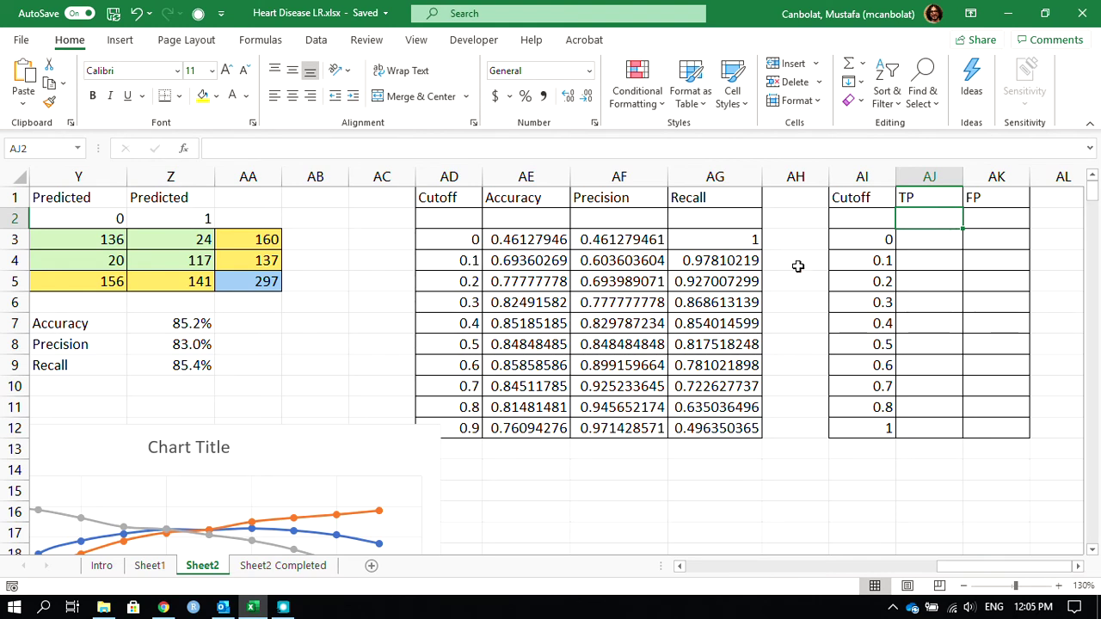
pyautogui.hscroll(-5, 953, 575)
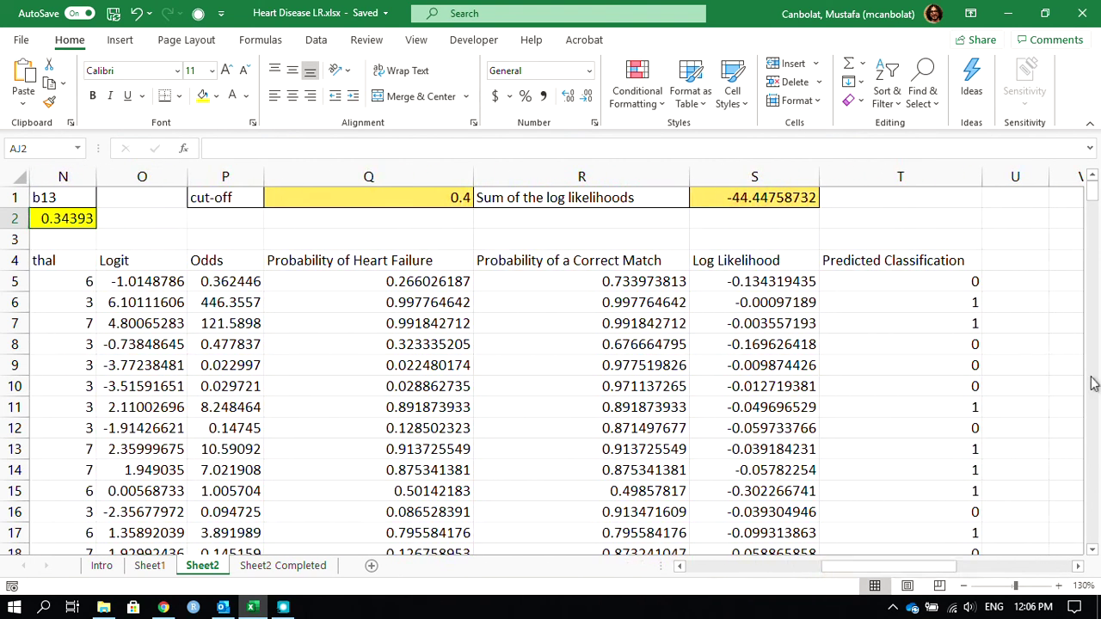
pyautogui.hscroll(5, 955, 572)
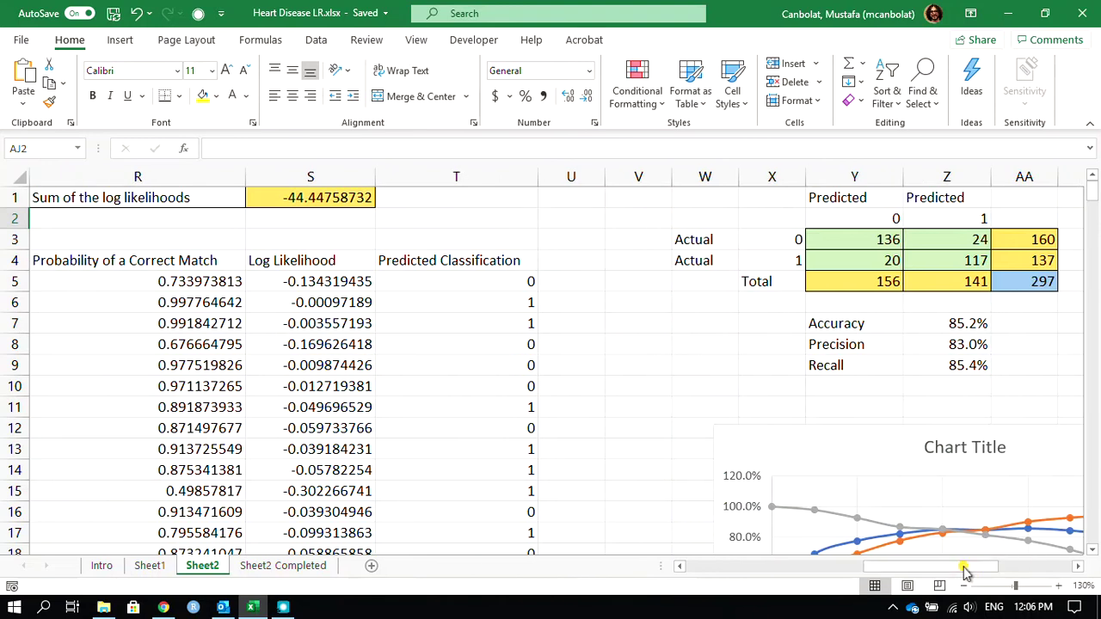
pyautogui.click(826, 387)
# Add a TP Rate row in Y10 with the formula =Z4/AA4 (117/137)
pyautogui.write('Tp')
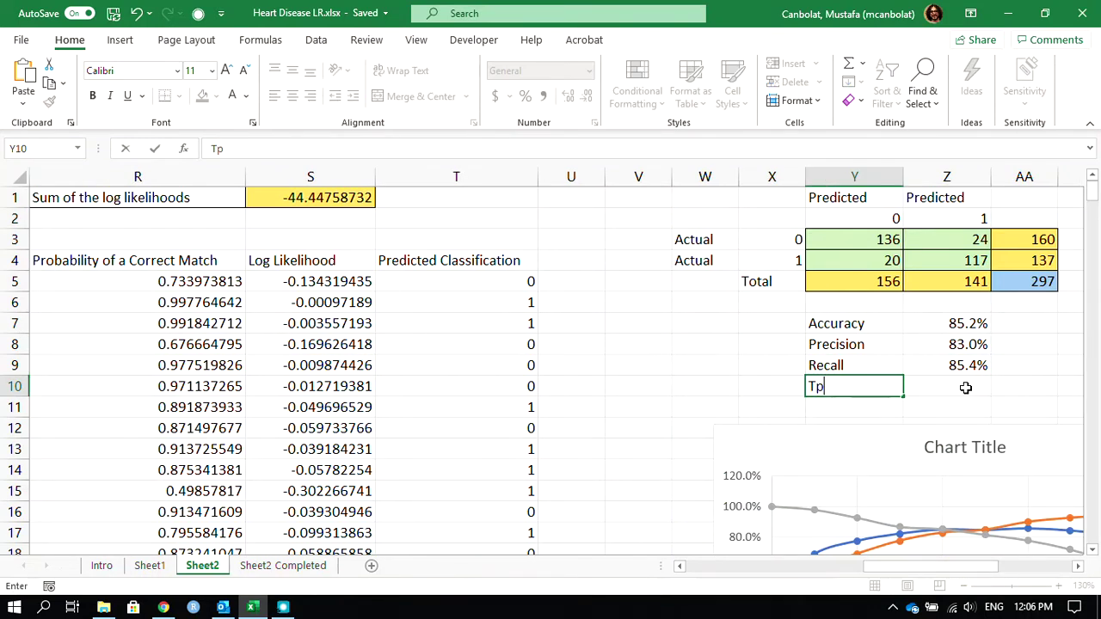
pyautogui.write(' Rate')
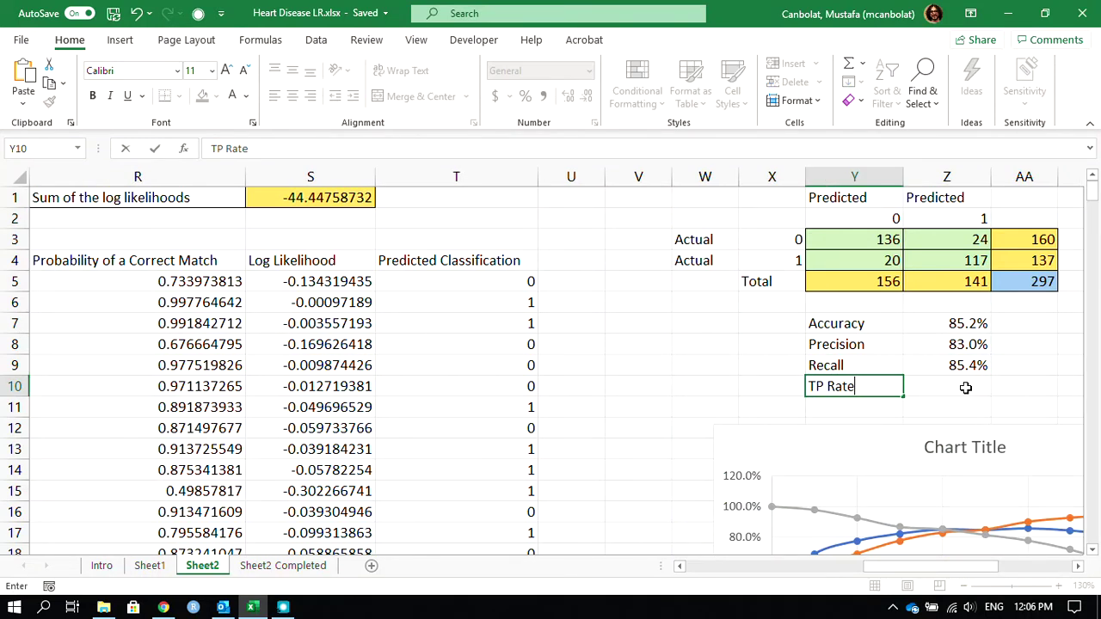
pyautogui.press('Return')
pyautogui.click(966, 388)
pyautogui.write('=')
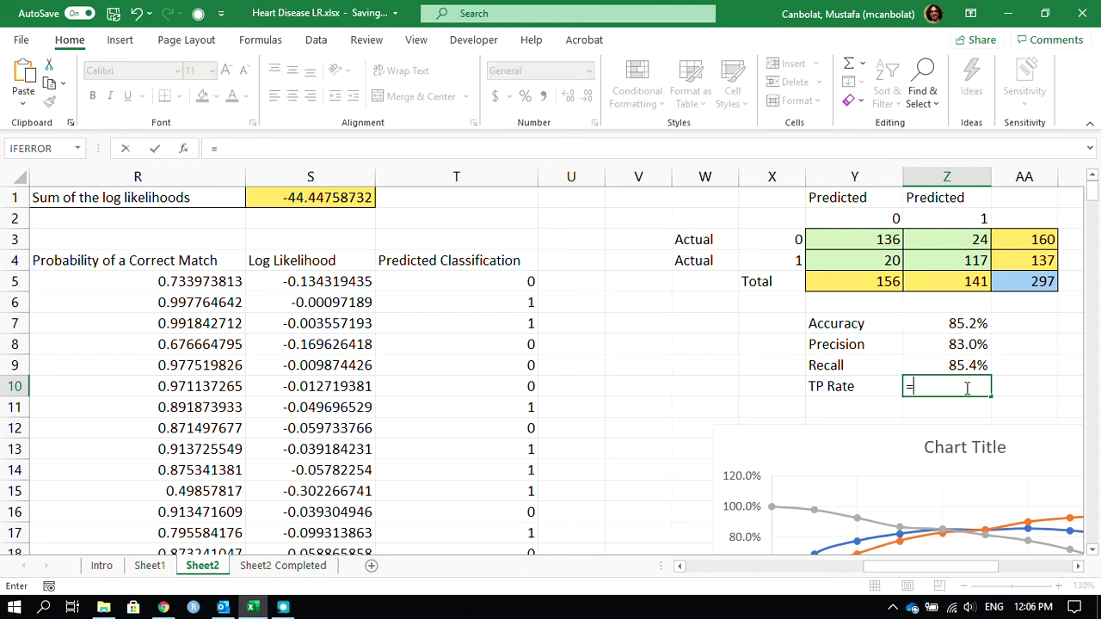
pyautogui.click(965, 260)
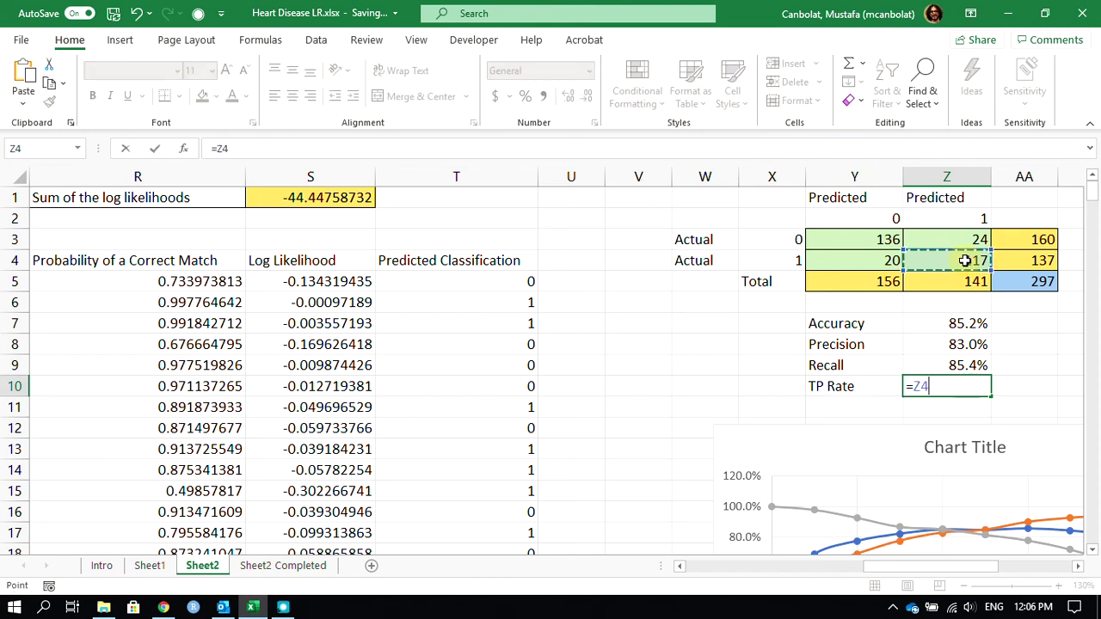
pyautogui.write('/')
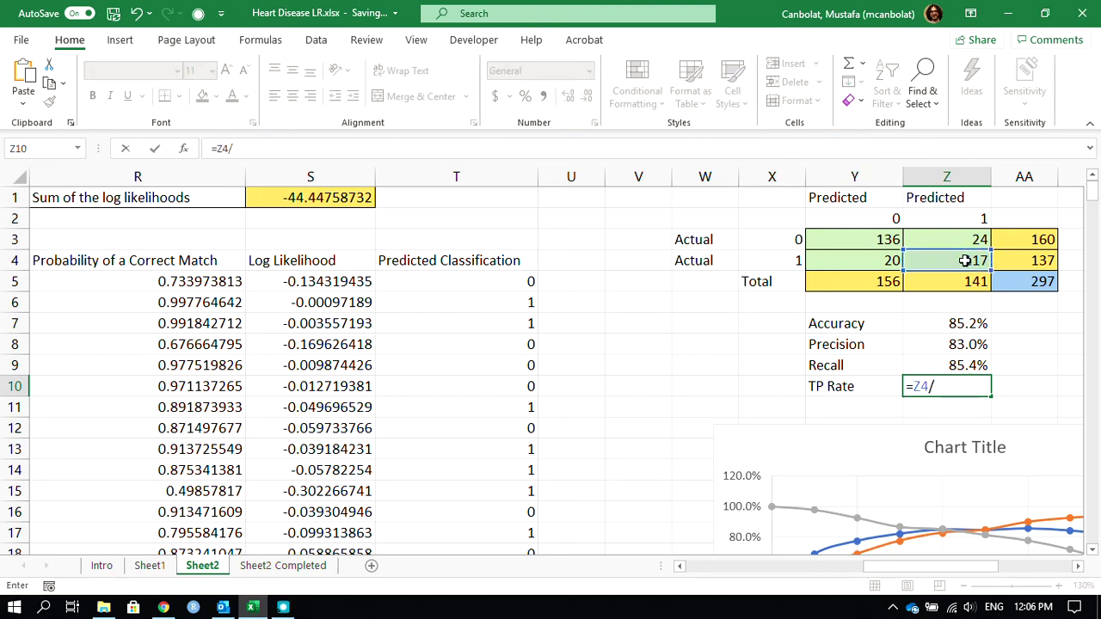
pyautogui.click(1013, 260)
pyautogui.press('Return')
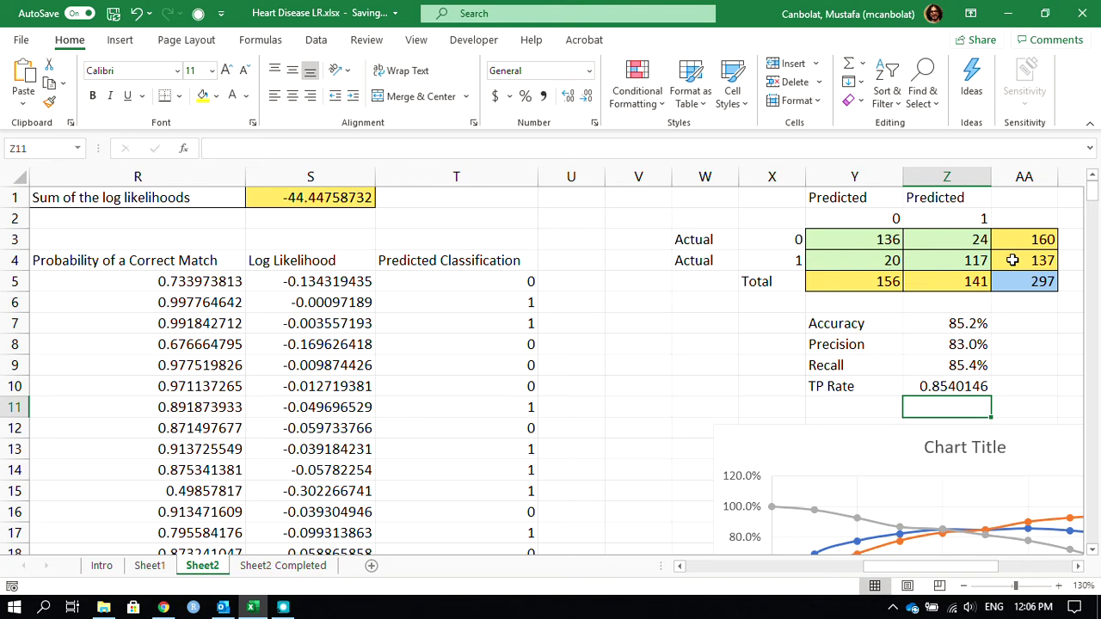
# Label the row below TP Rate as FP Rate in Y11
pyautogui.moveTo(863, 438); pyautogui.dragTo(860, 460)
pyautogui.click(863, 410)
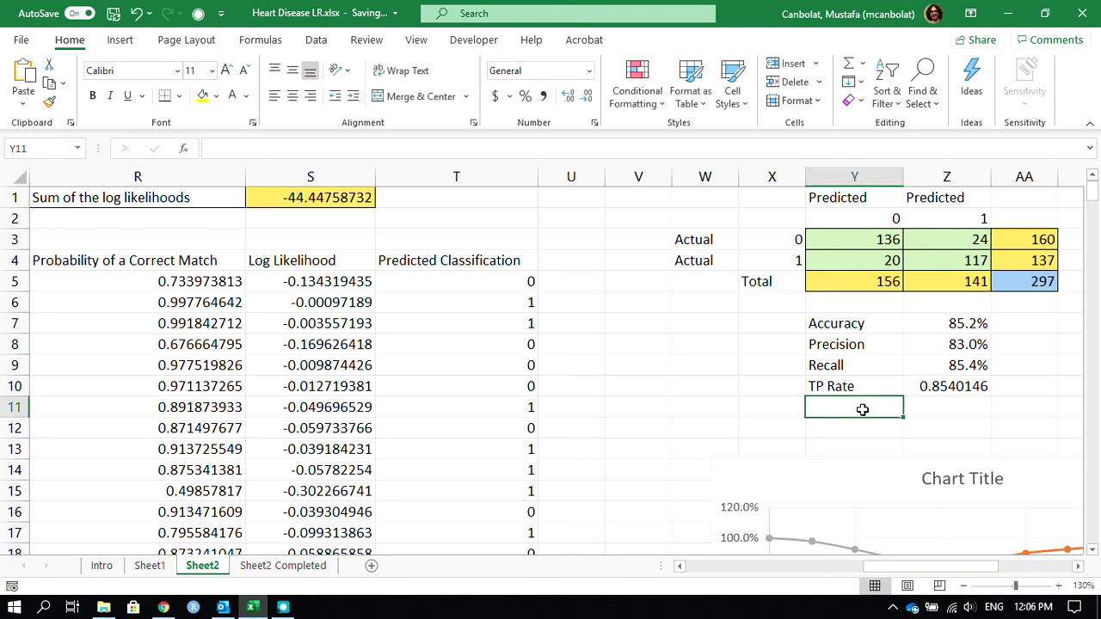
pyautogui.write('F')
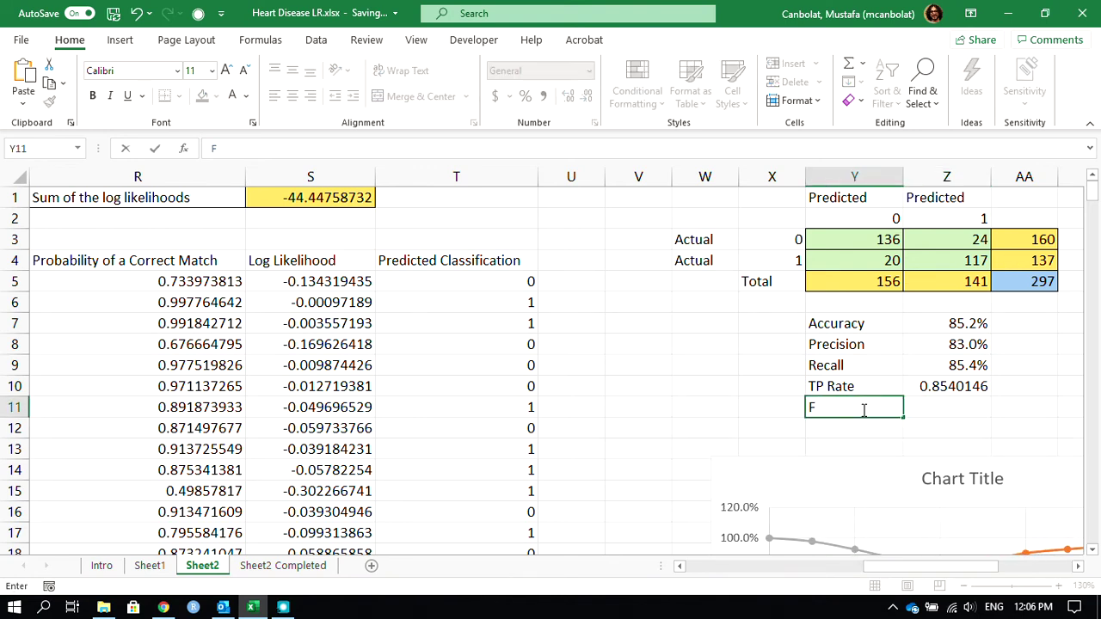
pyautogui.write('P')
pyautogui.press('Return')
pyautogui.click(863, 409)
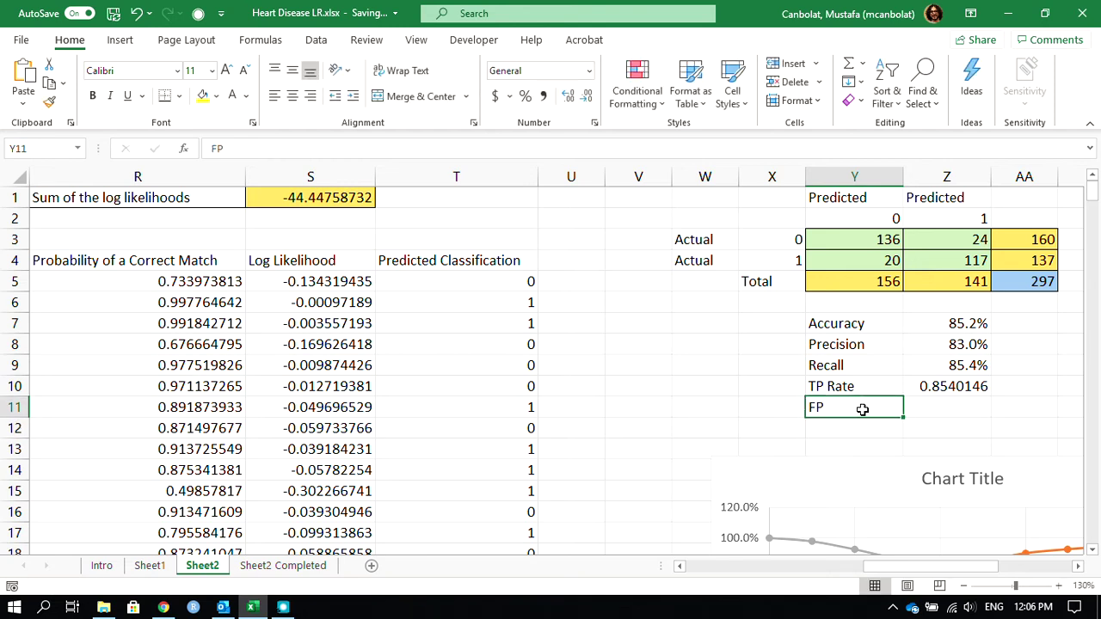
pyautogui.write('FP Rate')
pyautogui.press('Return')
# Enter =Z3/AA3 (24/160) as the FP Rate in Z11 and verify it
pyautogui.click(863, 409)
pyautogui.press('Tab')
pyautogui.write('=')
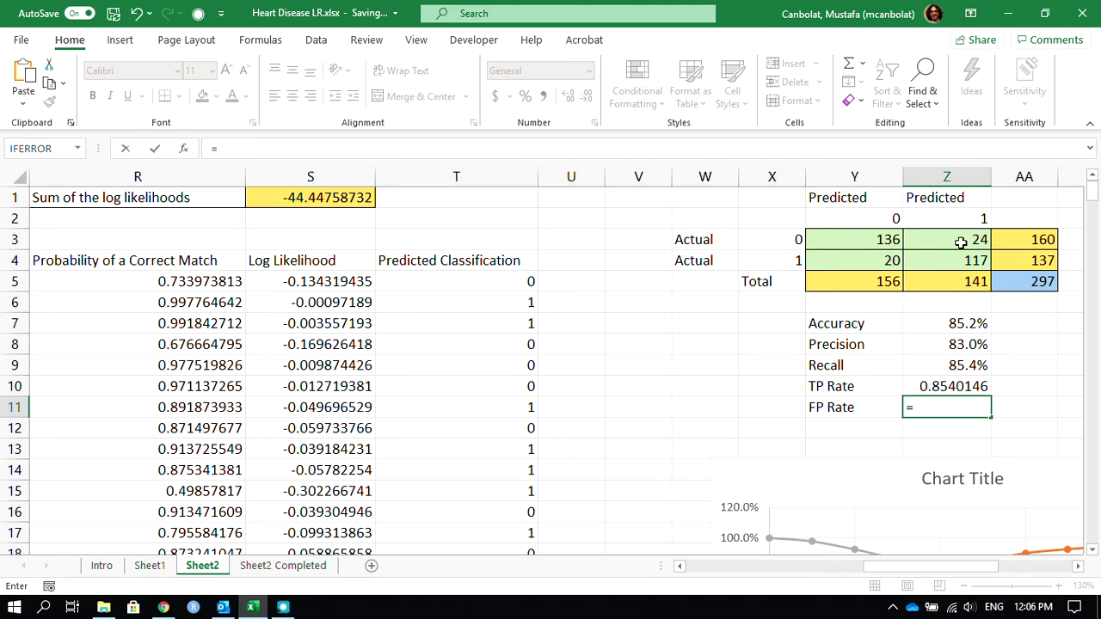
pyautogui.click(964, 240)
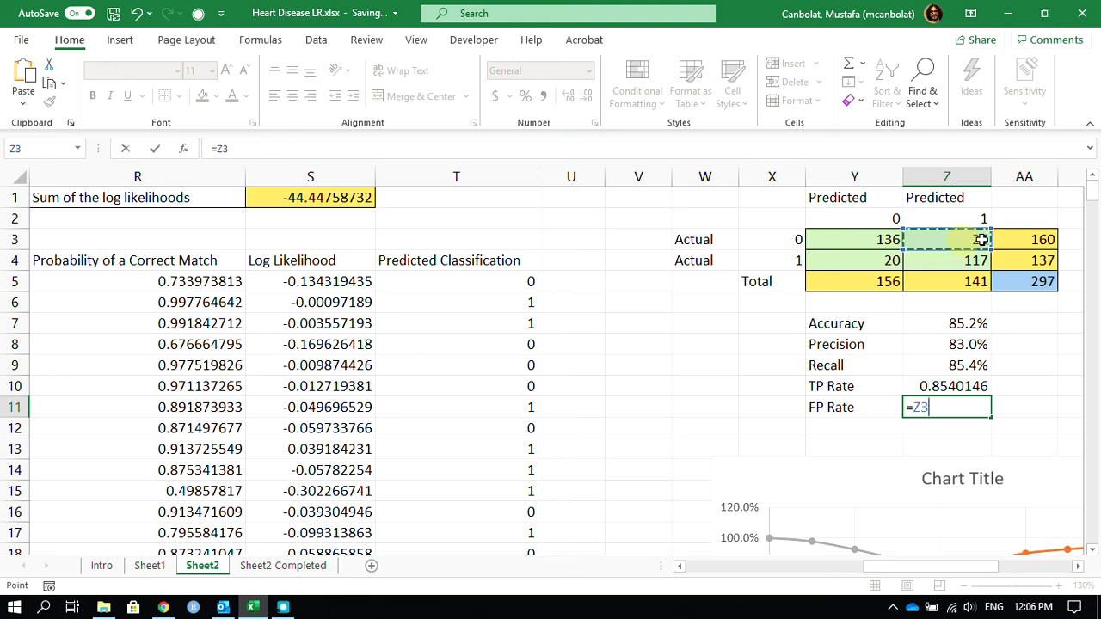
pyautogui.write('/')
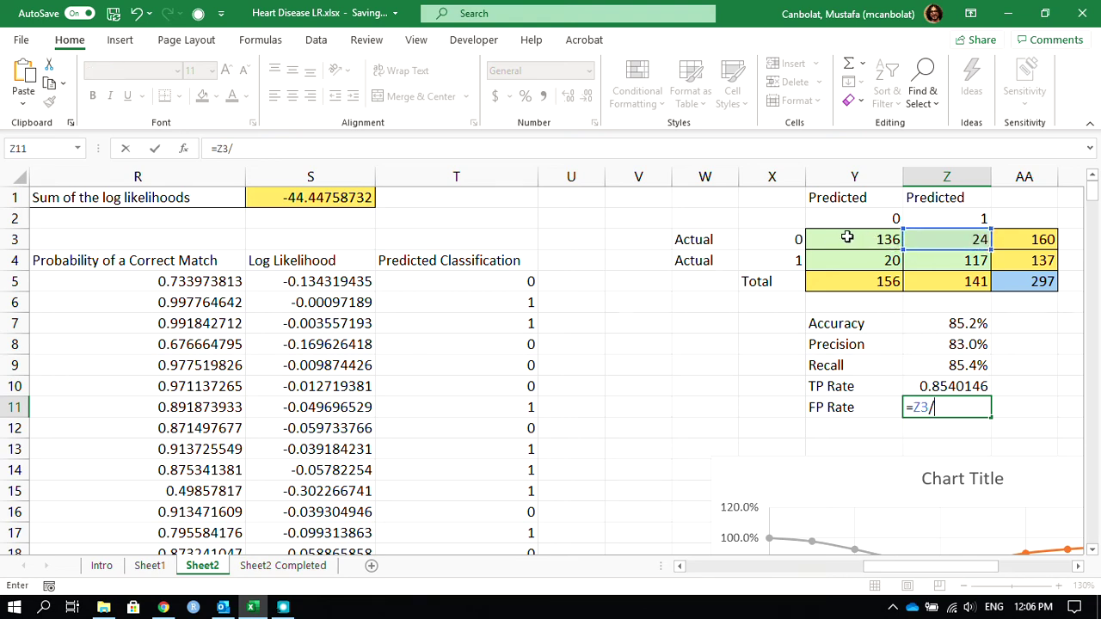
pyautogui.click(1045, 240)
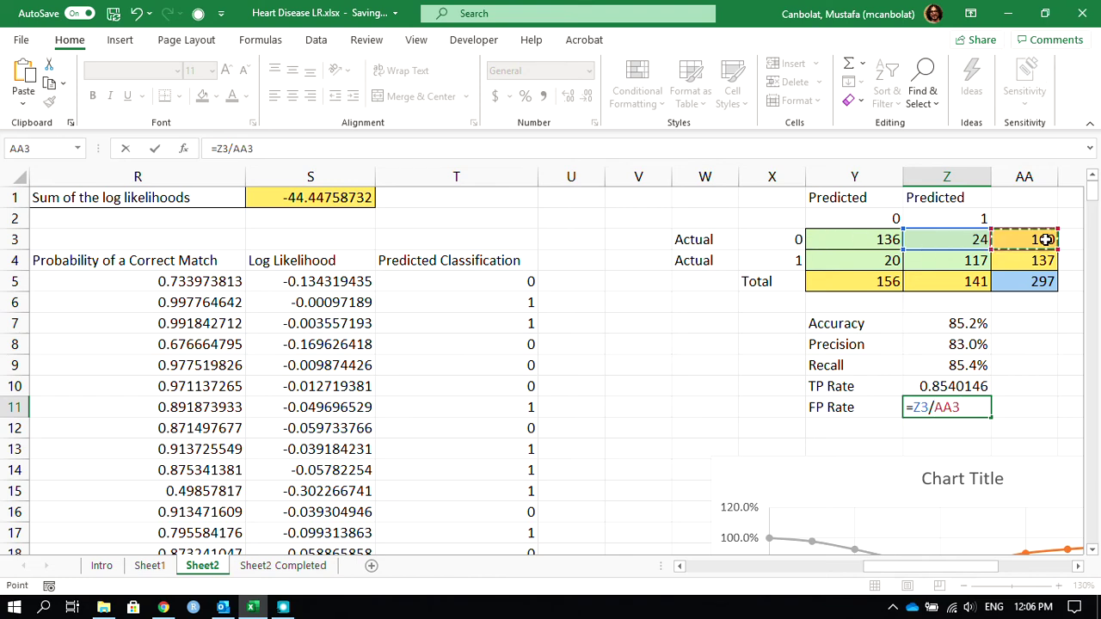
pyautogui.press('Return')
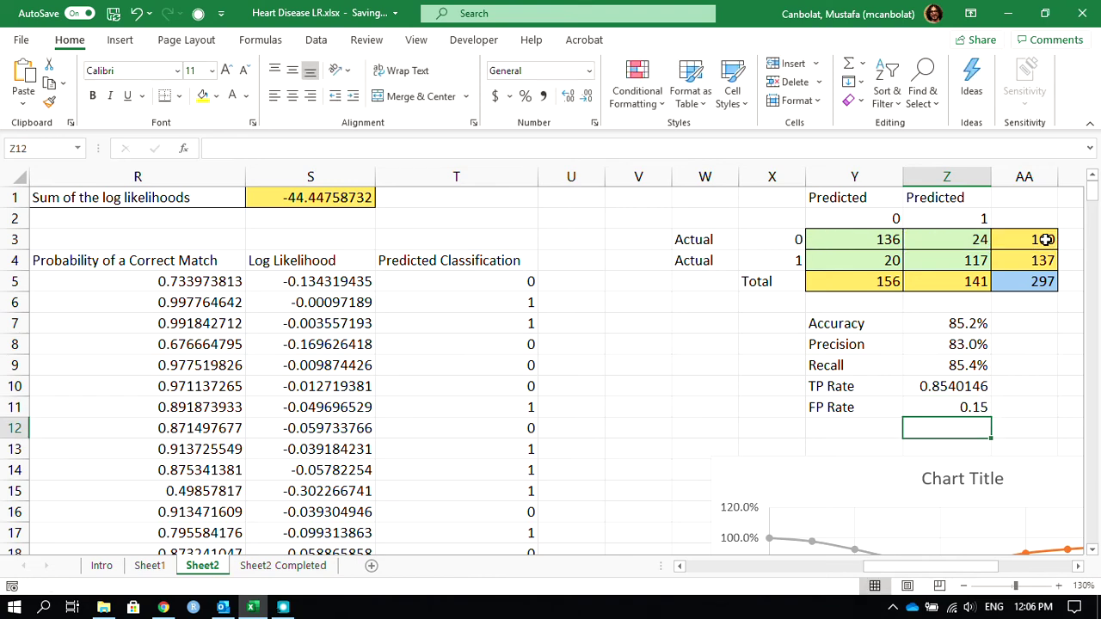
pyautogui.click(948, 407)
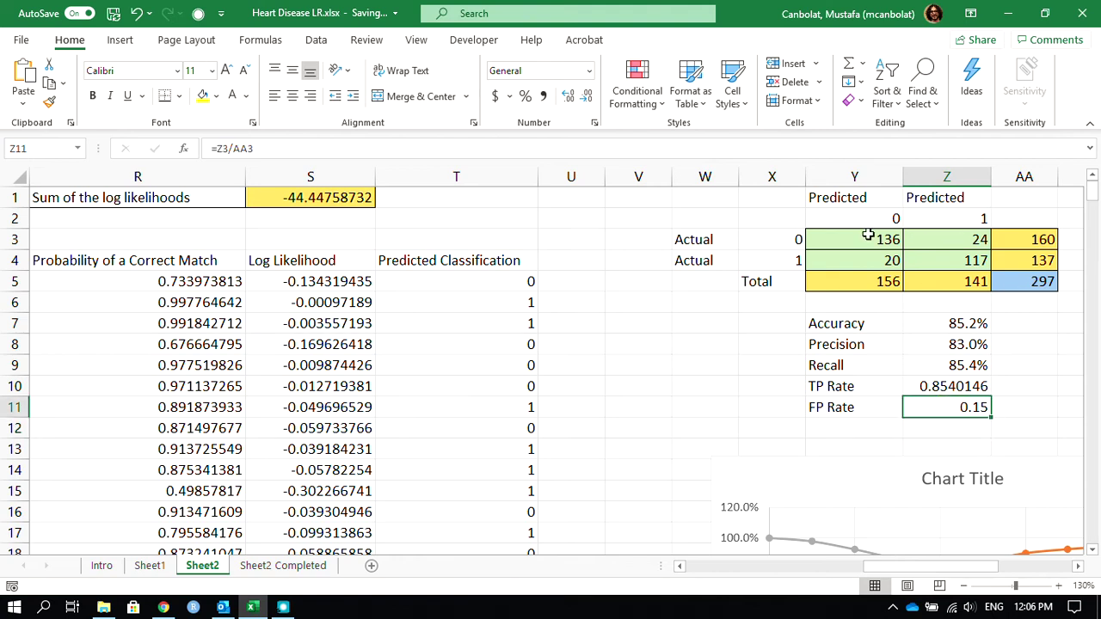
pyautogui.click(775, 239)
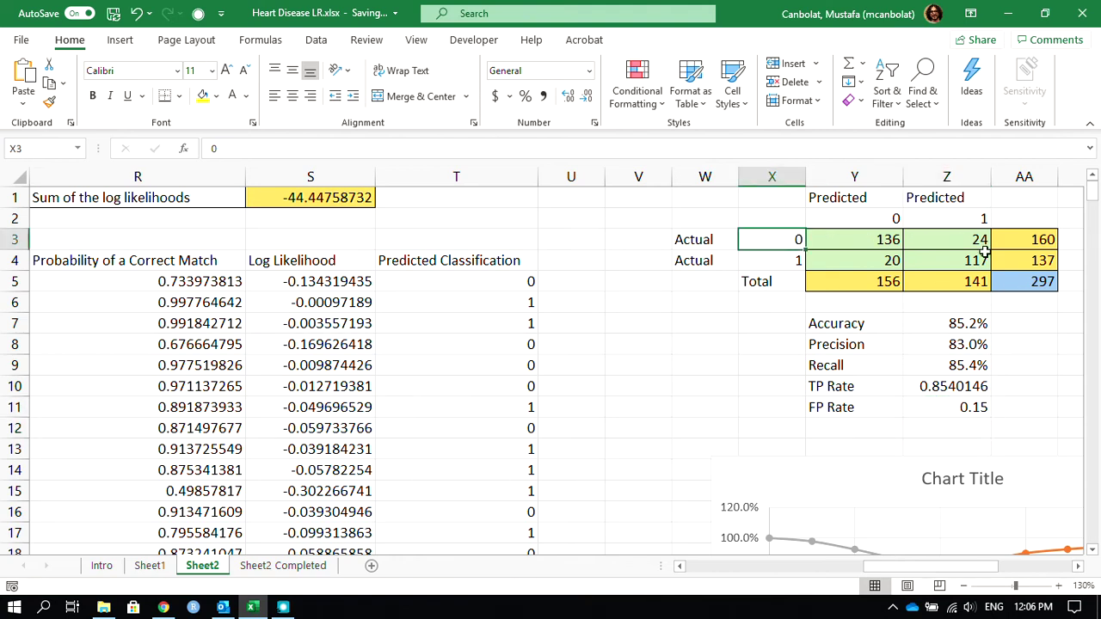
pyautogui.click(971, 407)
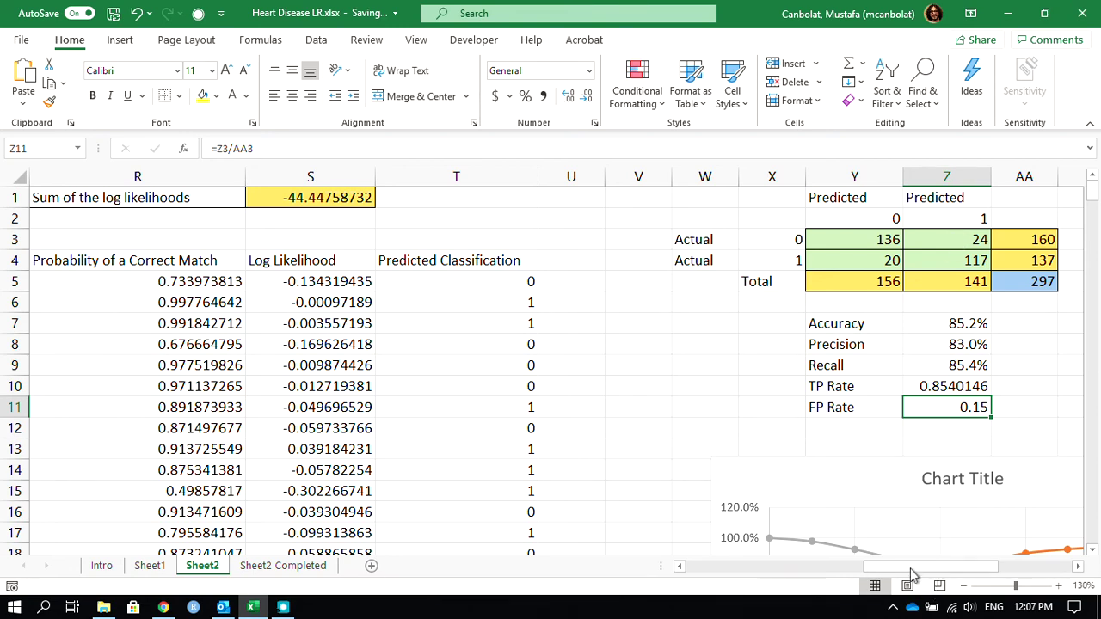
pyautogui.moveTo(915, 570); pyautogui.dragTo(994, 579)
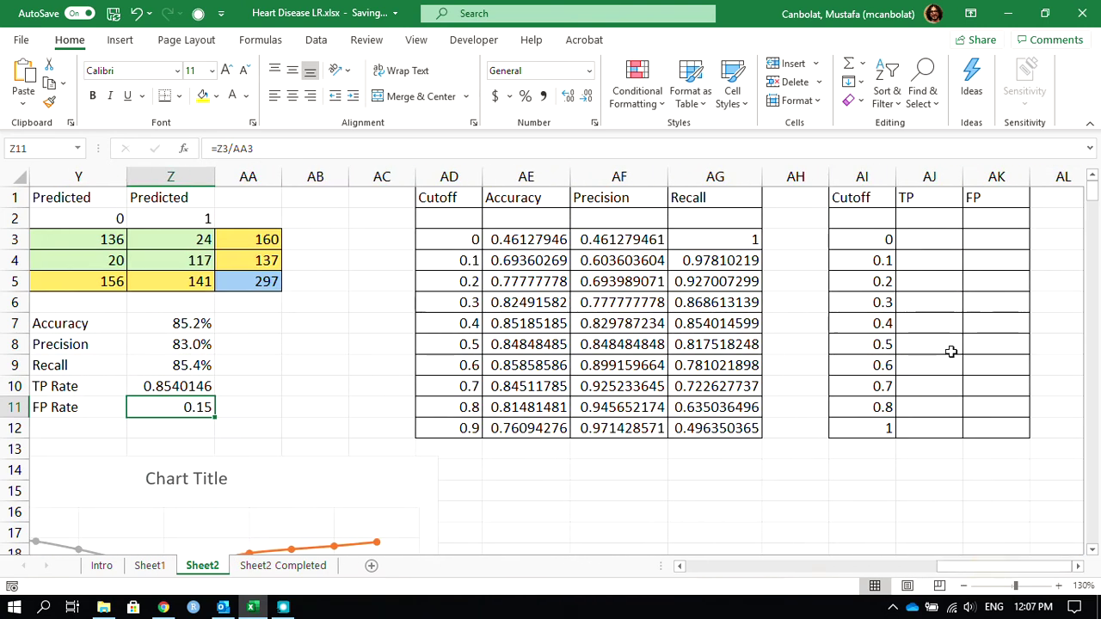
# Link the first TP and FP cells of the cutoff table to the TP Rate and FP Rate results
pyautogui.click(946, 219)
pyautogui.write('=')
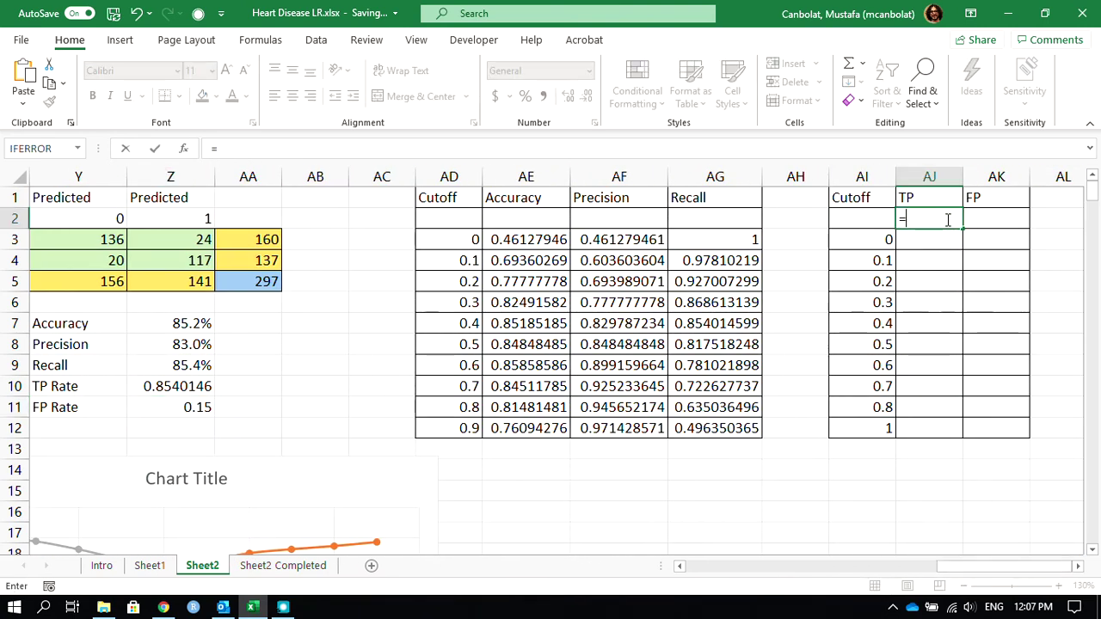
pyautogui.click(169, 386)
pyautogui.press('Return')
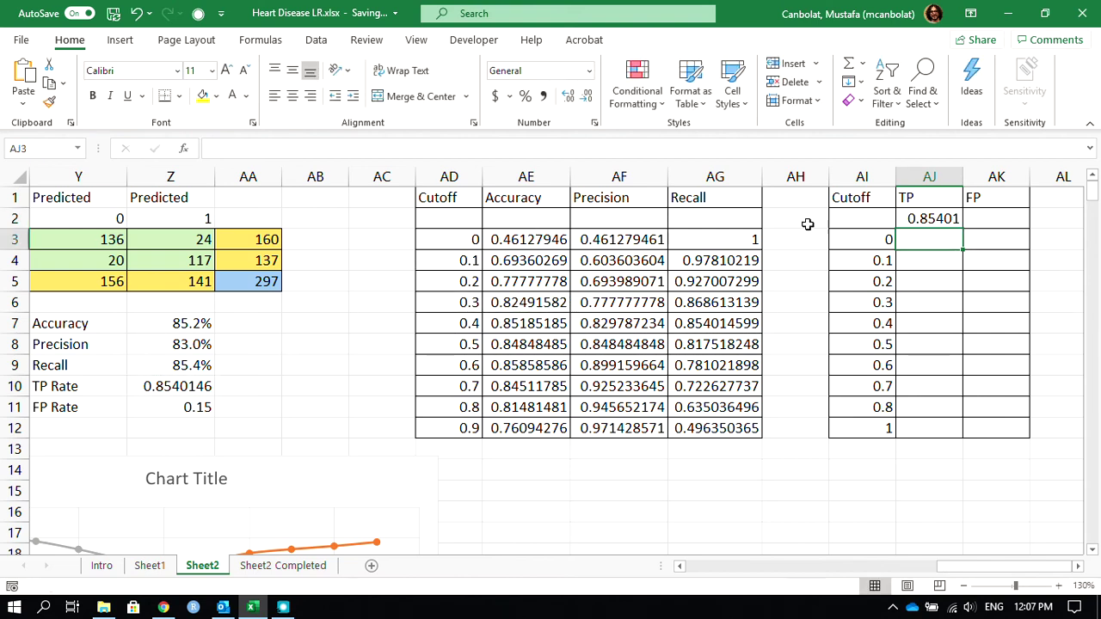
pyautogui.click(997, 218)
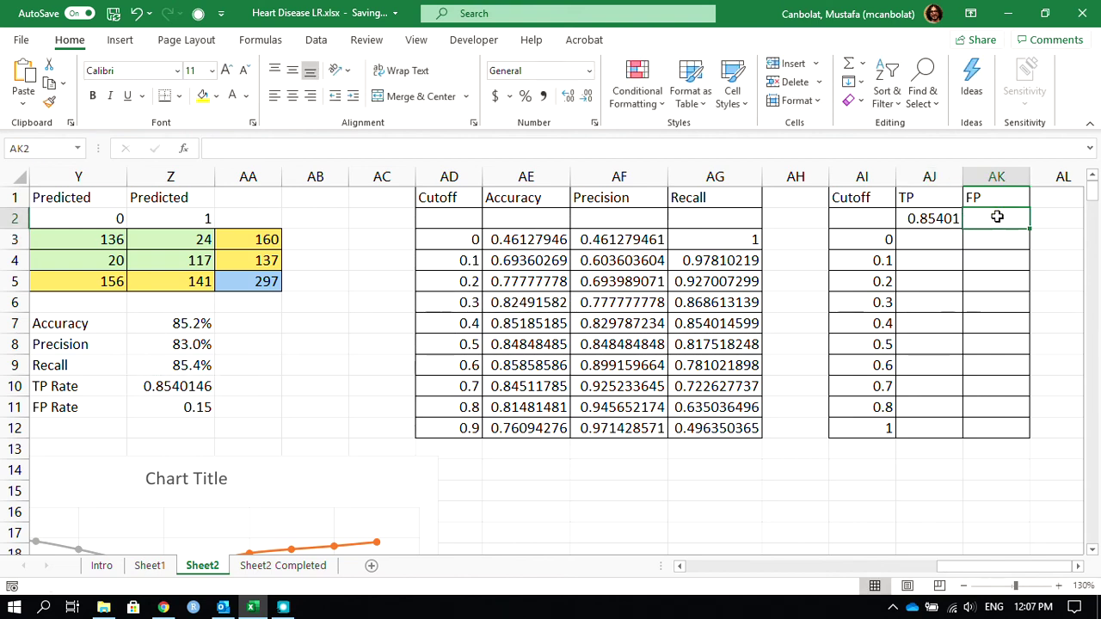
pyautogui.write('=')
pyautogui.click(171, 407)
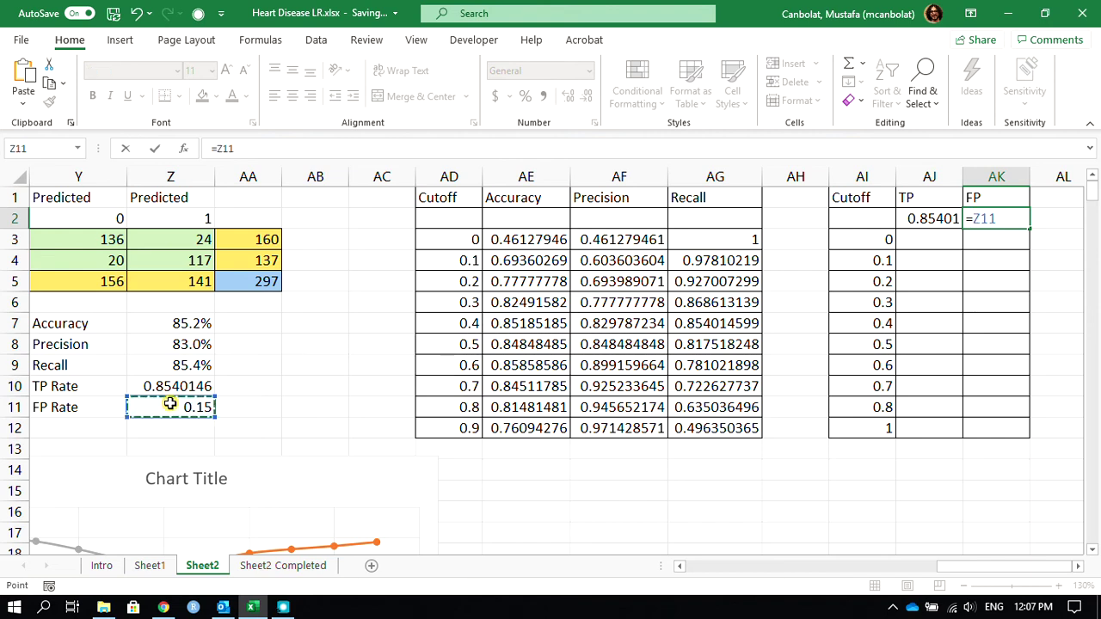
pyautogui.press('Return')
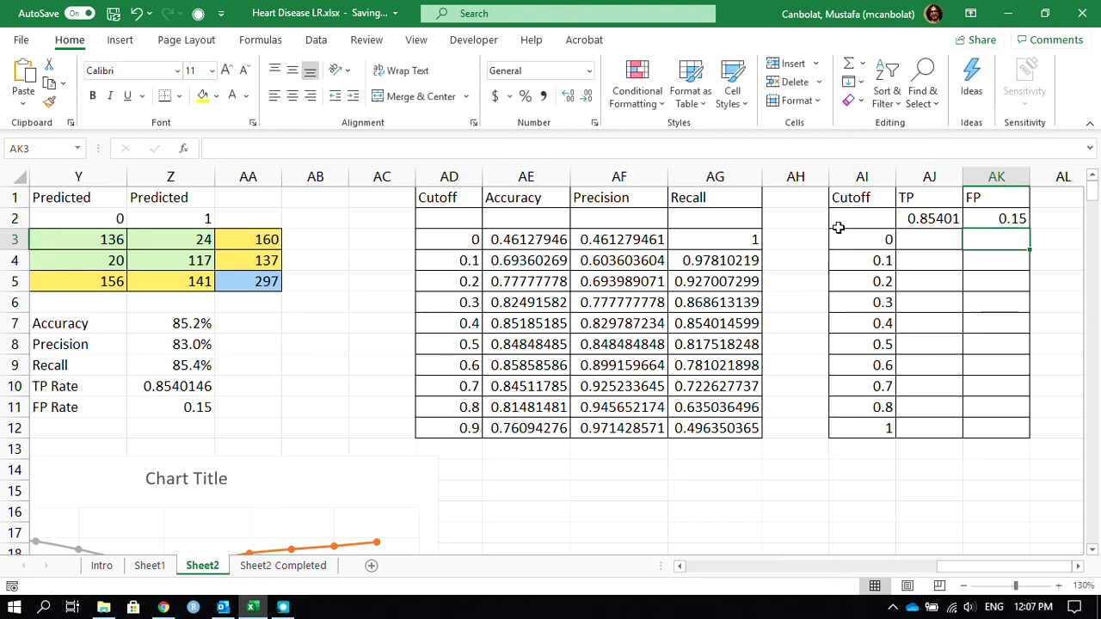
# Create a What-If data table over AI2:AK12 with Q1 as the column input cell
pyautogui.moveTo(858, 215); pyautogui.dragTo(1002, 428)
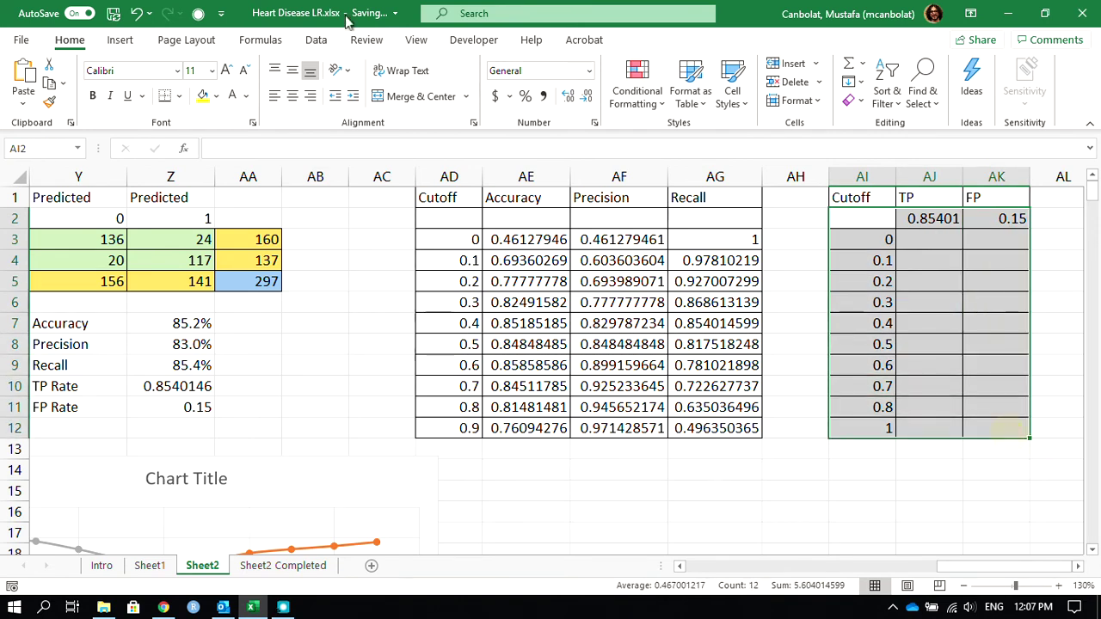
pyautogui.click(316, 40)
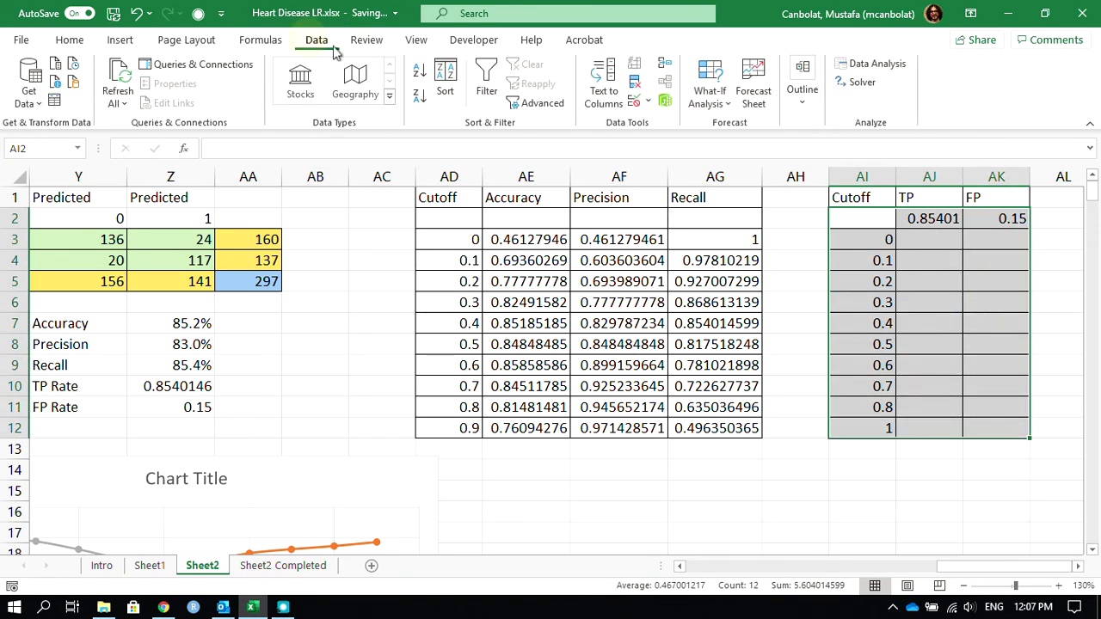
pyautogui.click(706, 101)
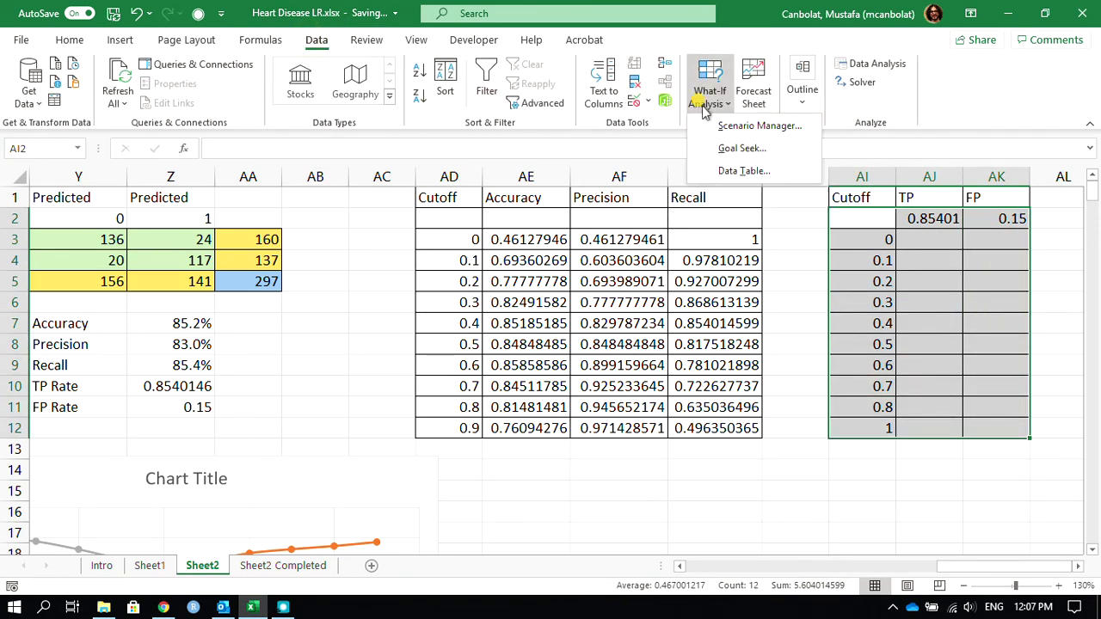
pyautogui.click(744, 170)
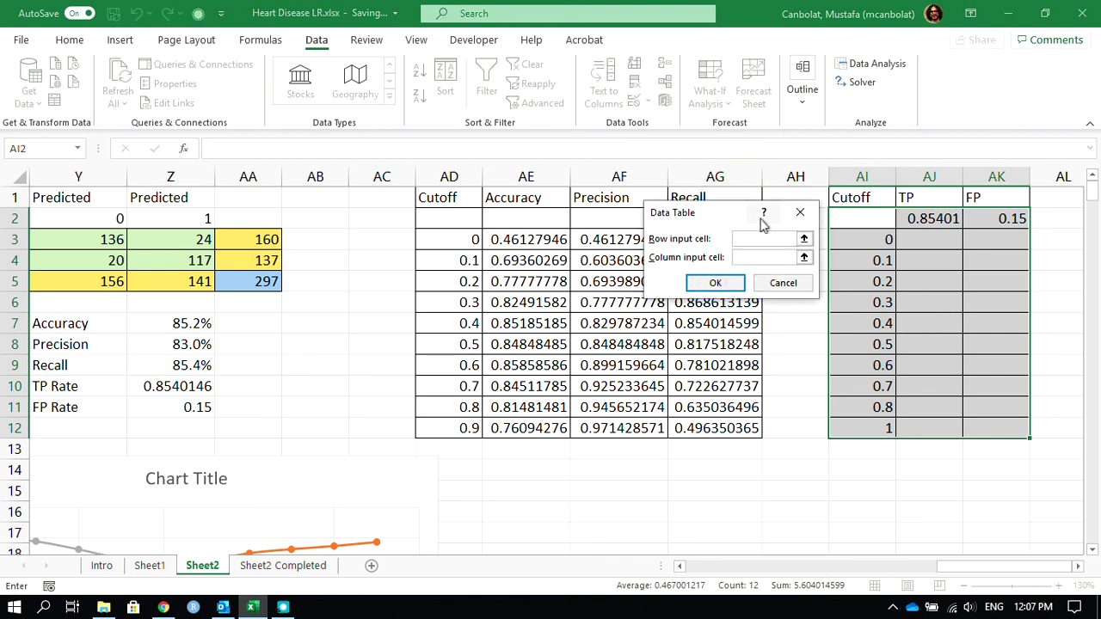
pyautogui.click(739, 257)
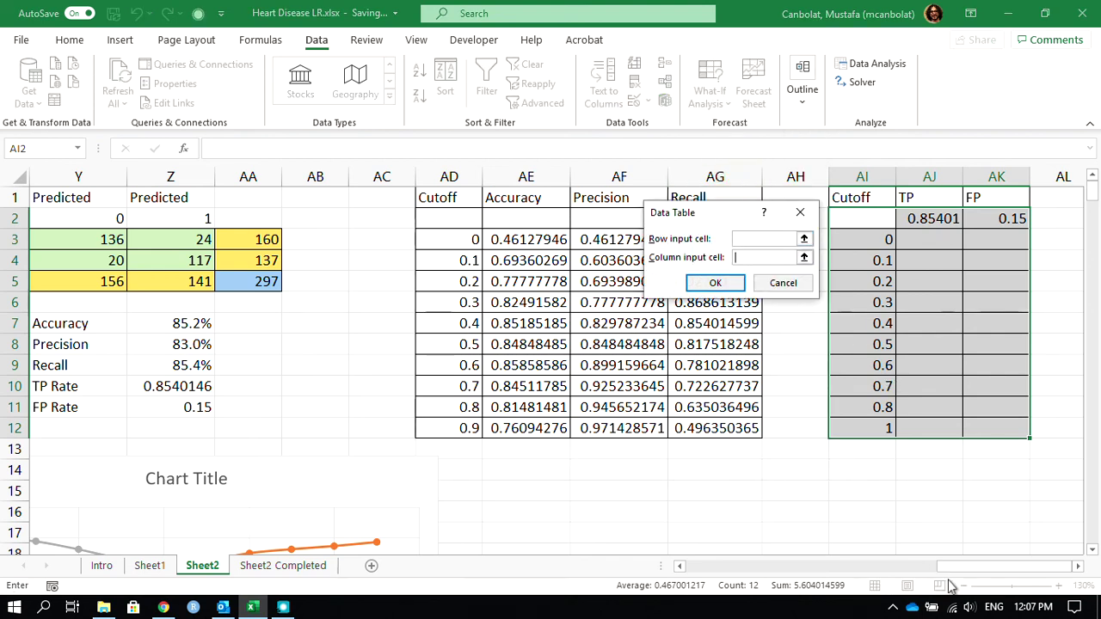
pyautogui.moveTo(947, 570); pyautogui.dragTo(865, 587)
pyautogui.click(244, 190)
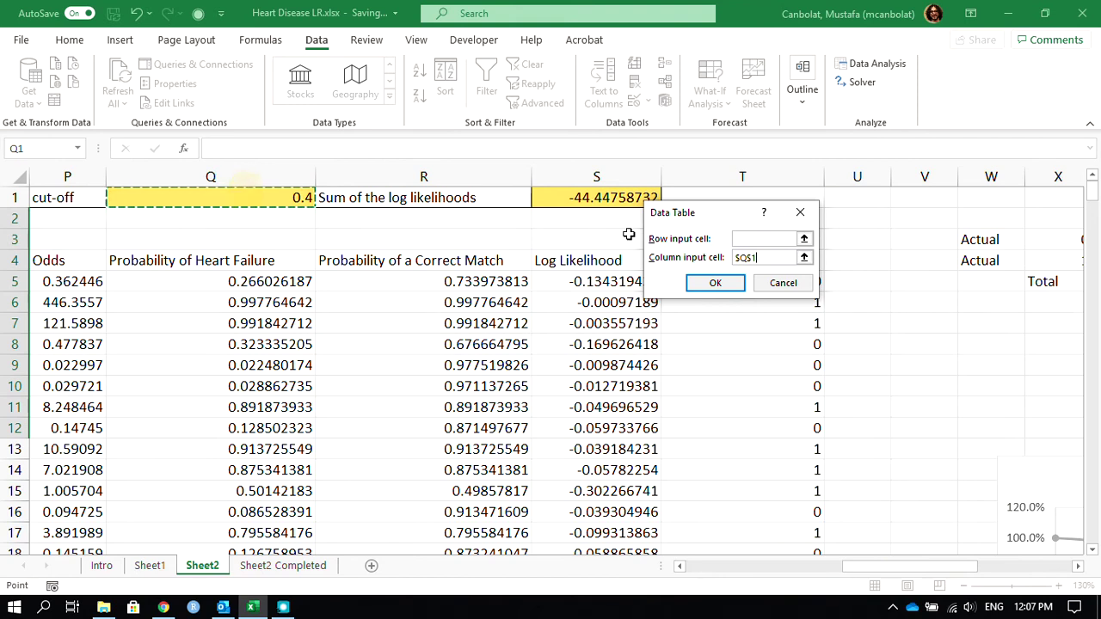
pyautogui.click(725, 285)
pyautogui.moveTo(947, 577); pyautogui.dragTo(1071, 579)
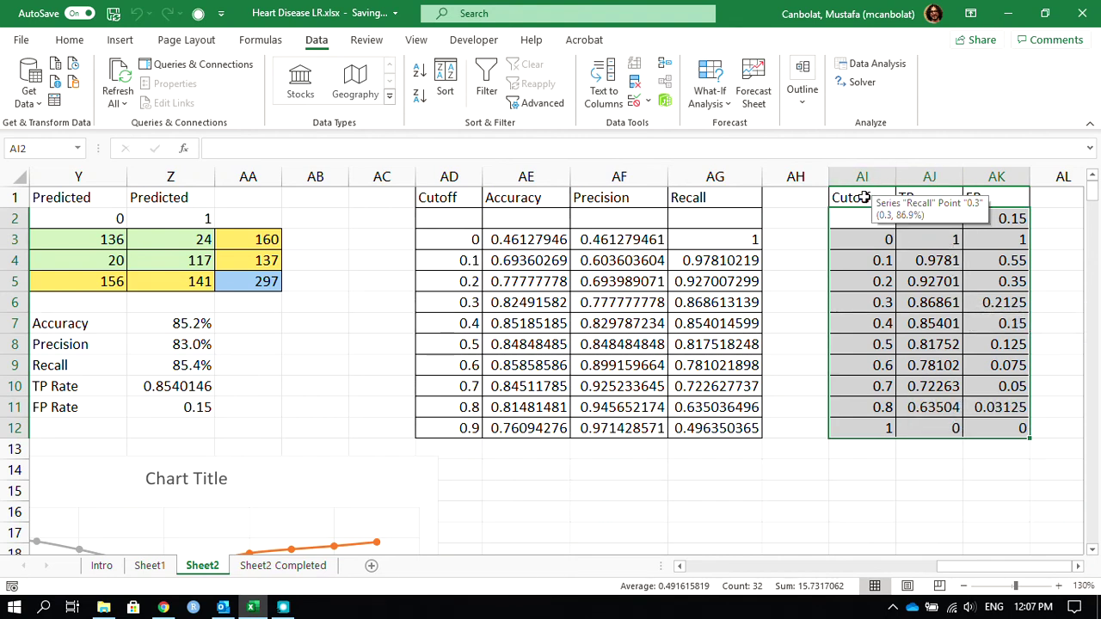
# Select the Cutoff/TP/FP table with headers and bring up the scatter chart choices
pyautogui.moveTo(863, 197); pyautogui.dragTo(1003, 427)
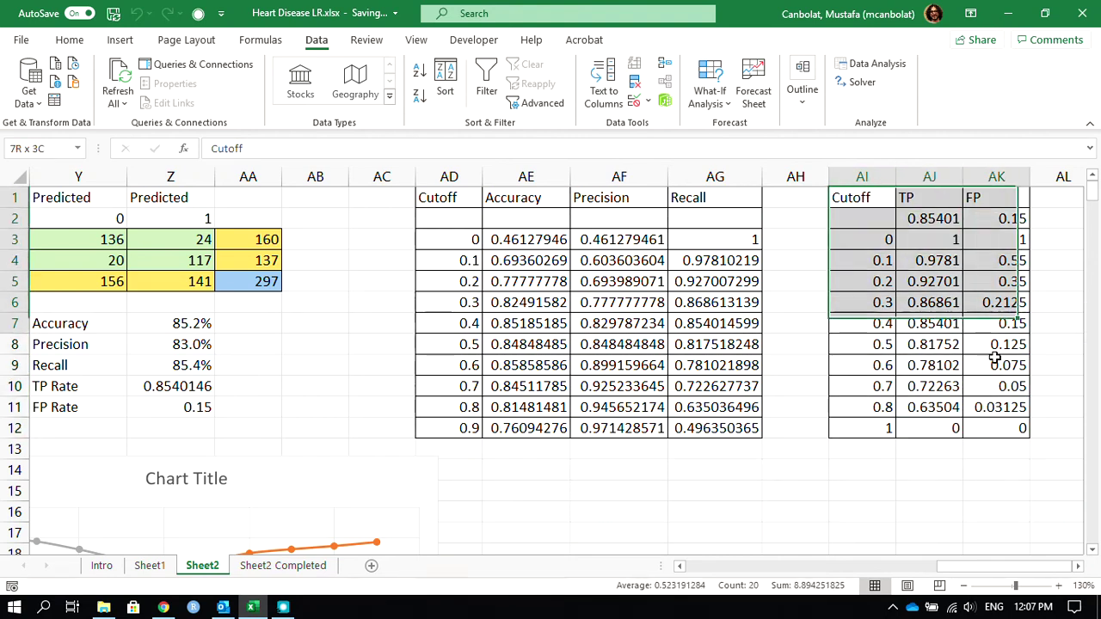
pyautogui.click(120, 39)
pyautogui.click(462, 100)
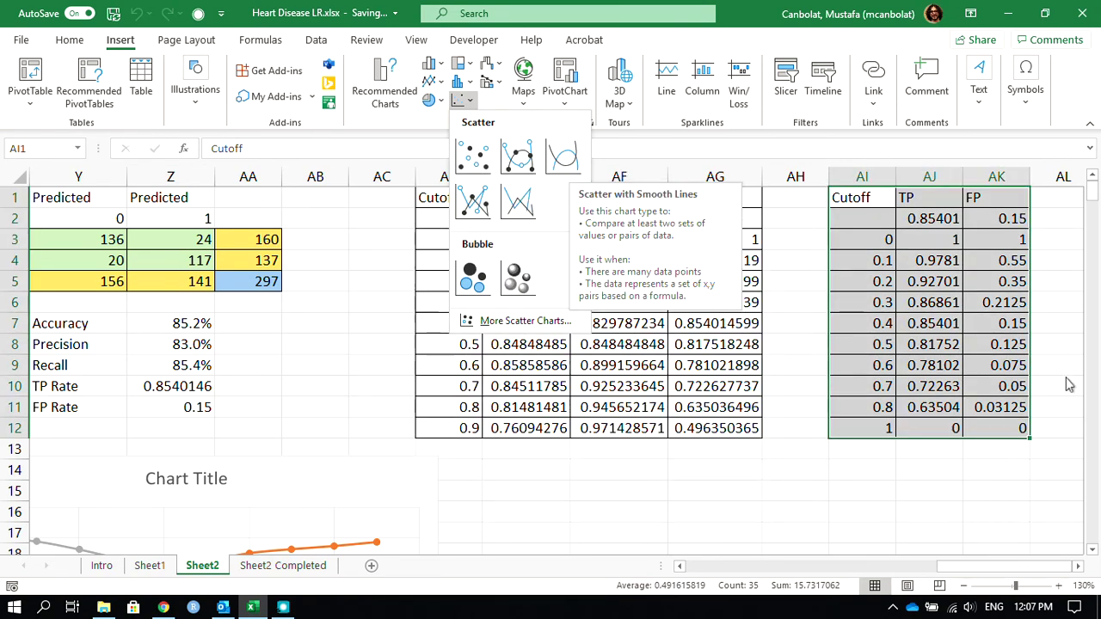
pyautogui.click(936, 285)
pyautogui.click(930, 202)
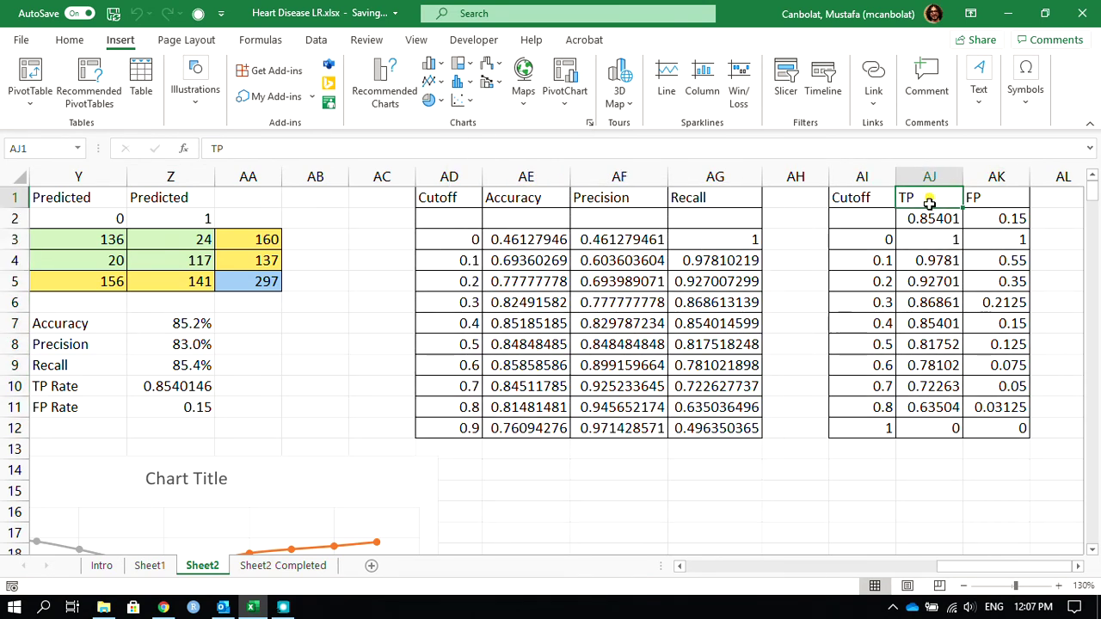
pyautogui.moveTo(930, 201); pyautogui.dragTo(988, 202)
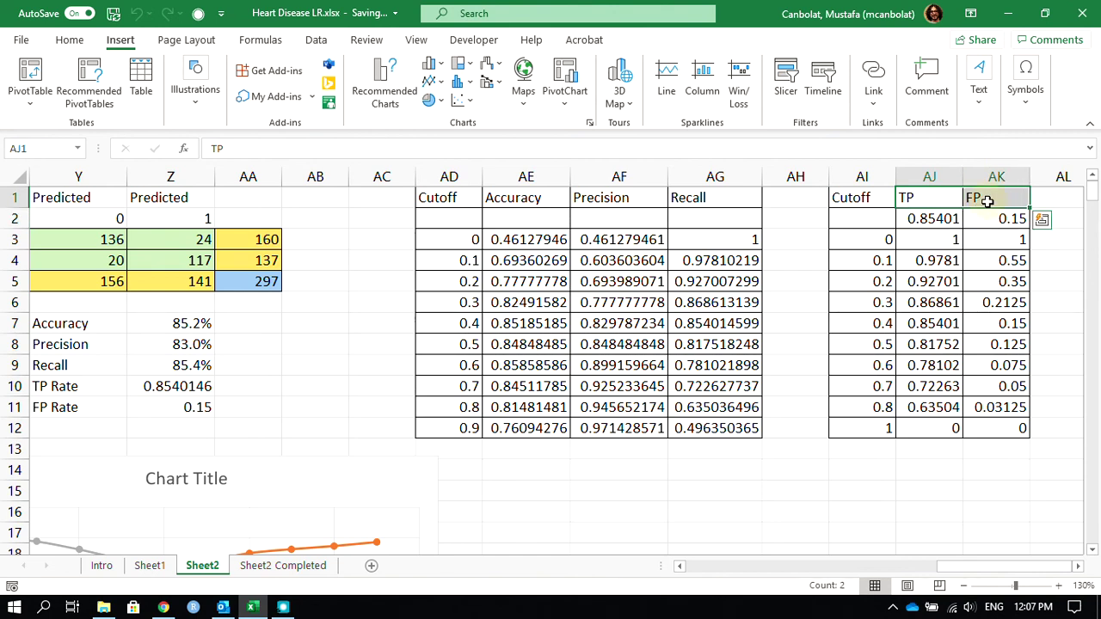
pyautogui.moveTo(929, 238); pyautogui.dragTo(979, 428)
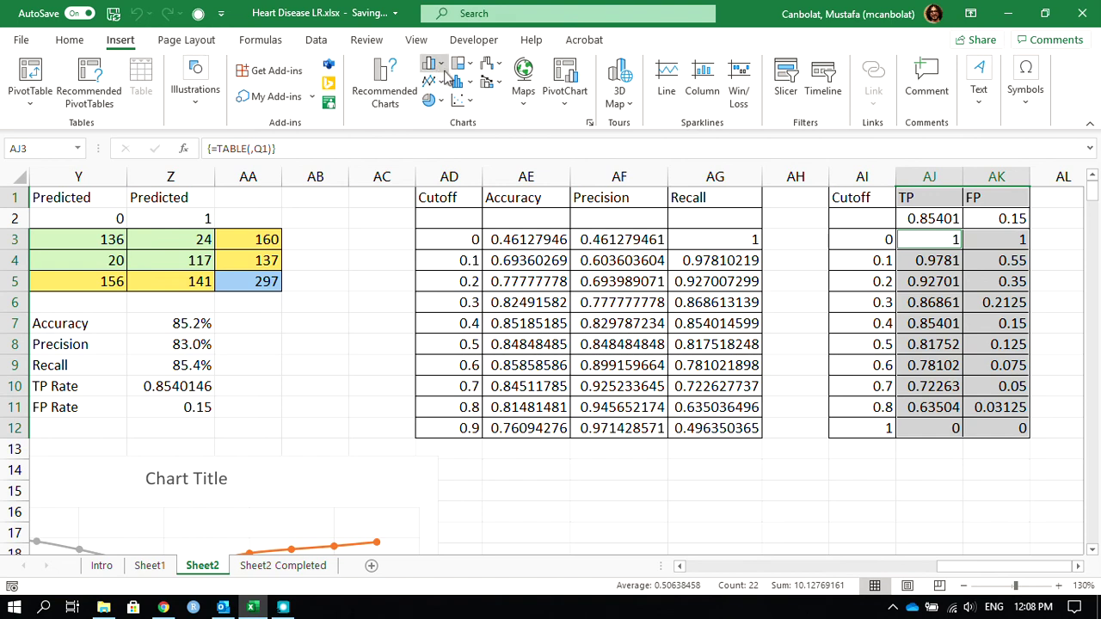
pyautogui.click(459, 100)
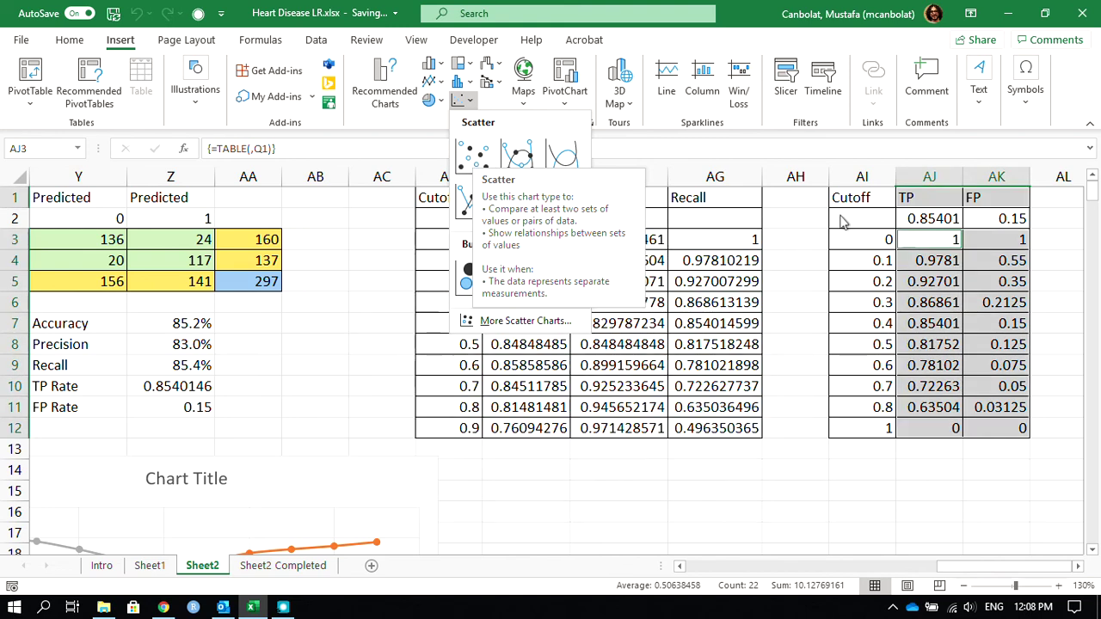
pyautogui.click(930, 217)
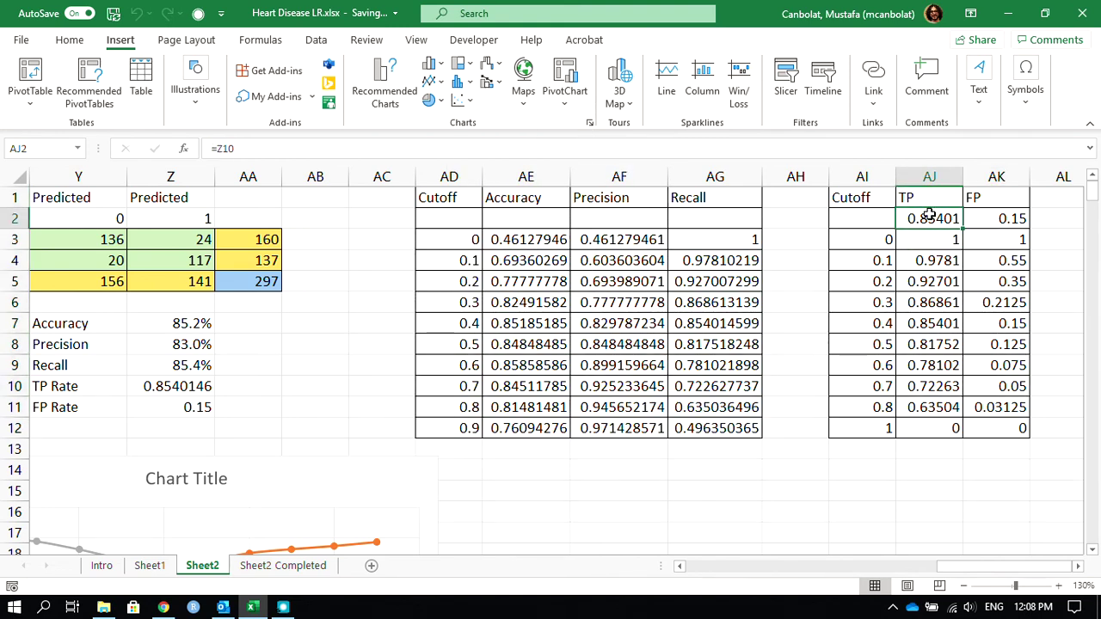
# Label the cutoff table's rate columns with the headers FP in AJ1 and TP in AK1
pyautogui.write('=')
pyautogui.press('Escape')
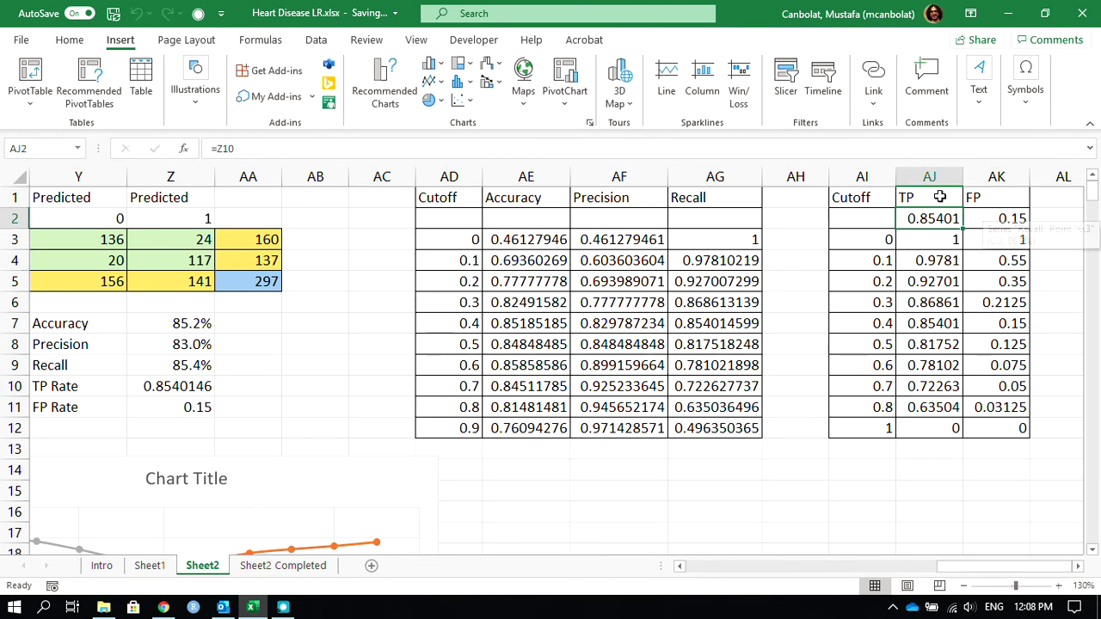
pyautogui.click(942, 197)
pyautogui.write('F')
pyautogui.press('Return')
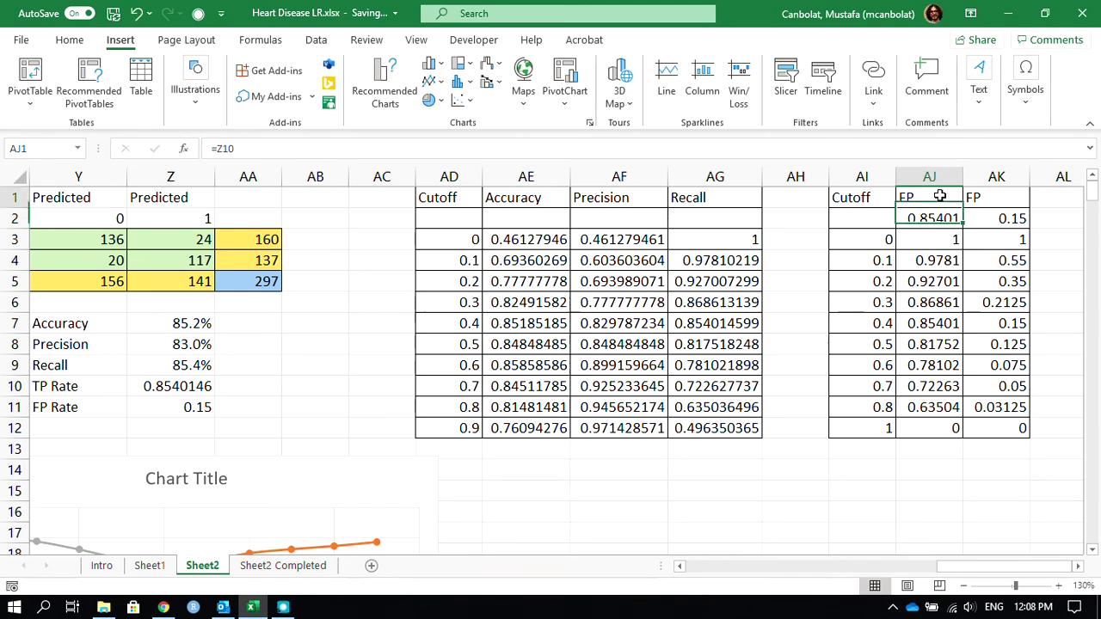
pyautogui.press('Up')
pyautogui.press('Right')
pyautogui.write('T')
pyautogui.press('Return')
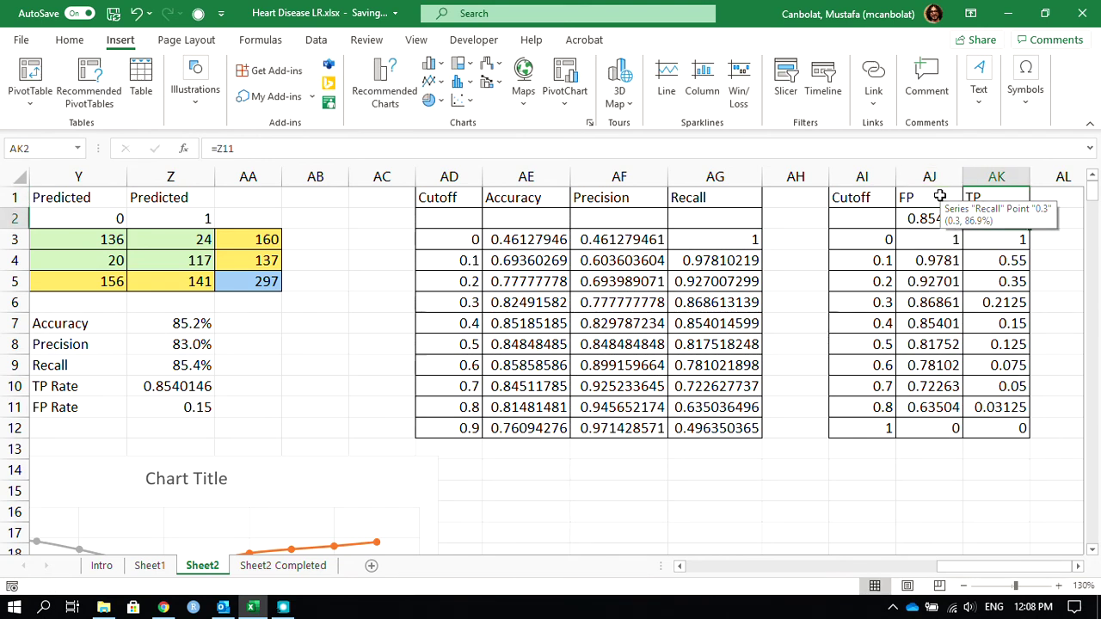
# Link AJ2 to Z11 and AK2 to Z10, then select the FP/TP headers and AJ3:AK12
pyautogui.click(926, 221)
pyautogui.write('=')
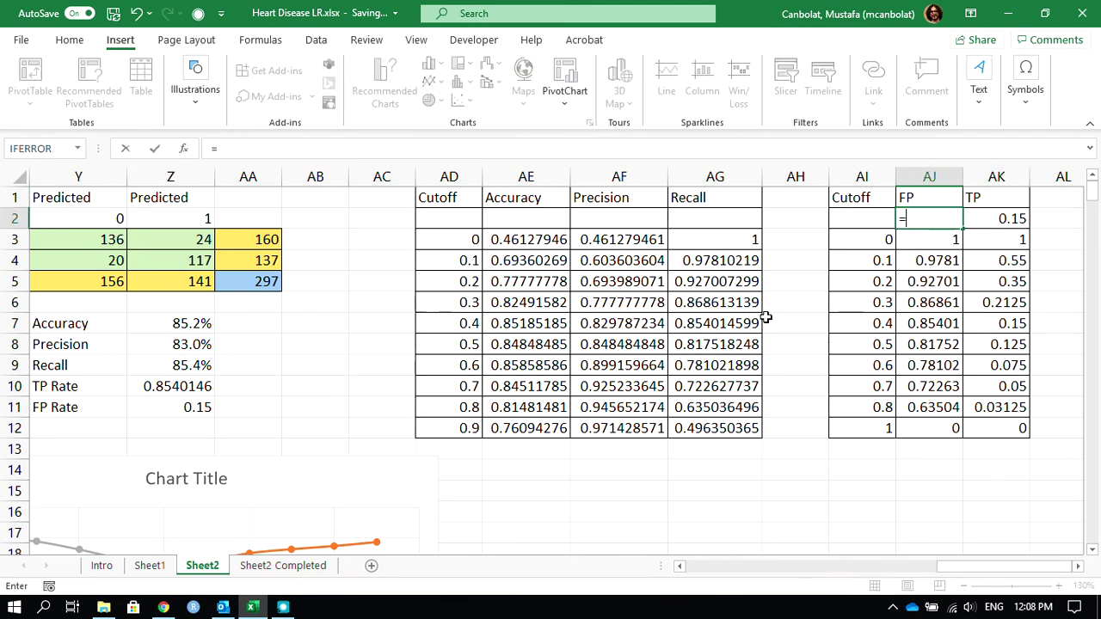
pyautogui.click(182, 404)
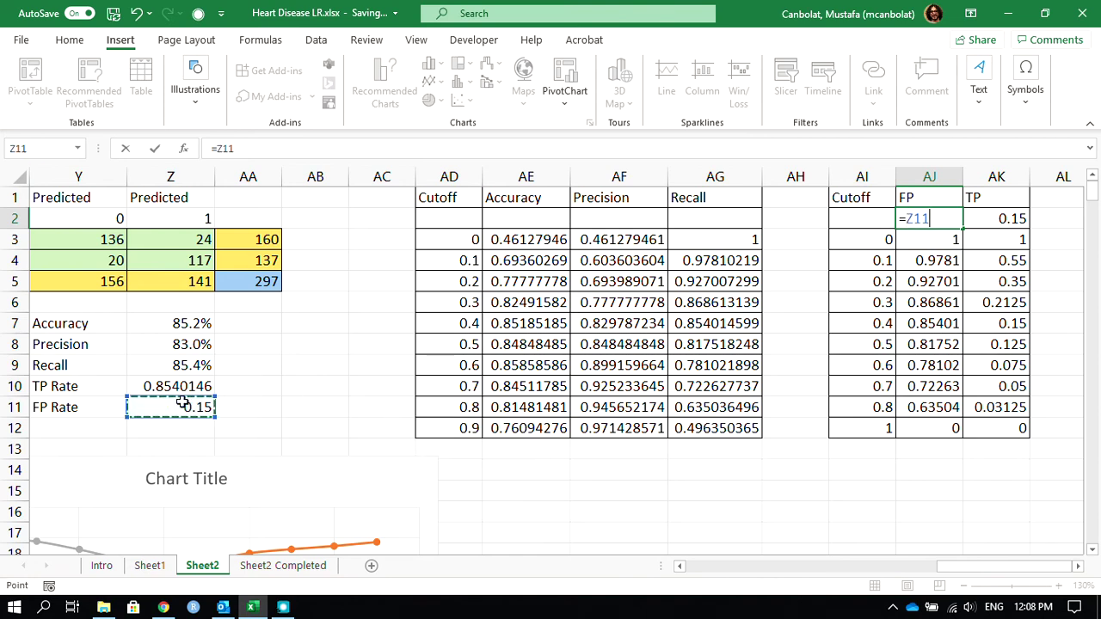
pyautogui.press('Return')
pyautogui.click(998, 219)
pyautogui.write('=')
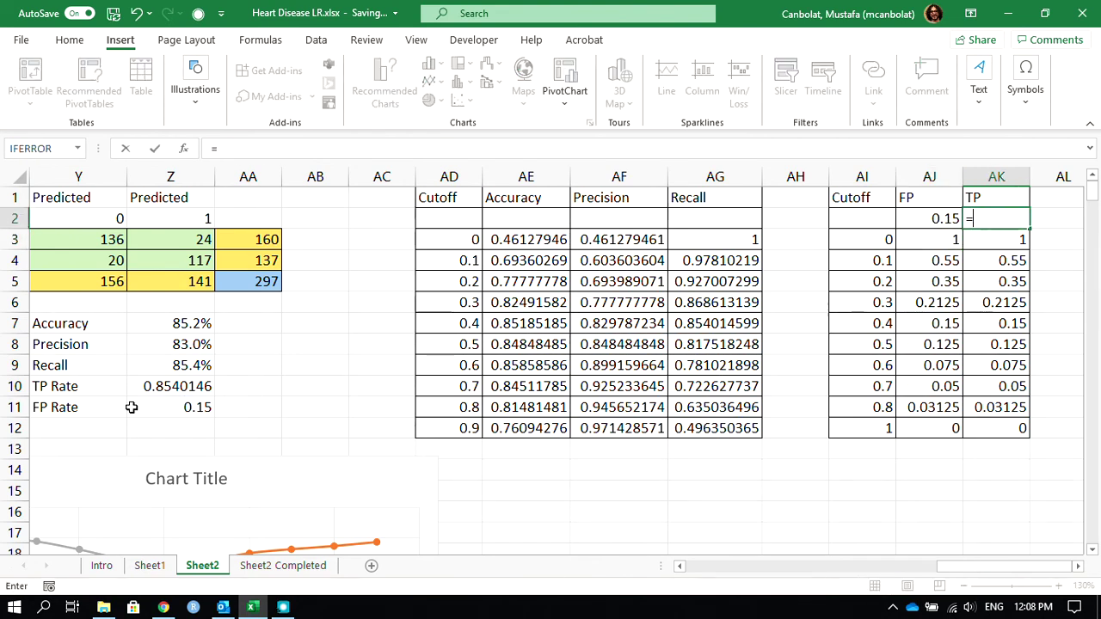
pyautogui.click(150, 387)
pyautogui.press('Return')
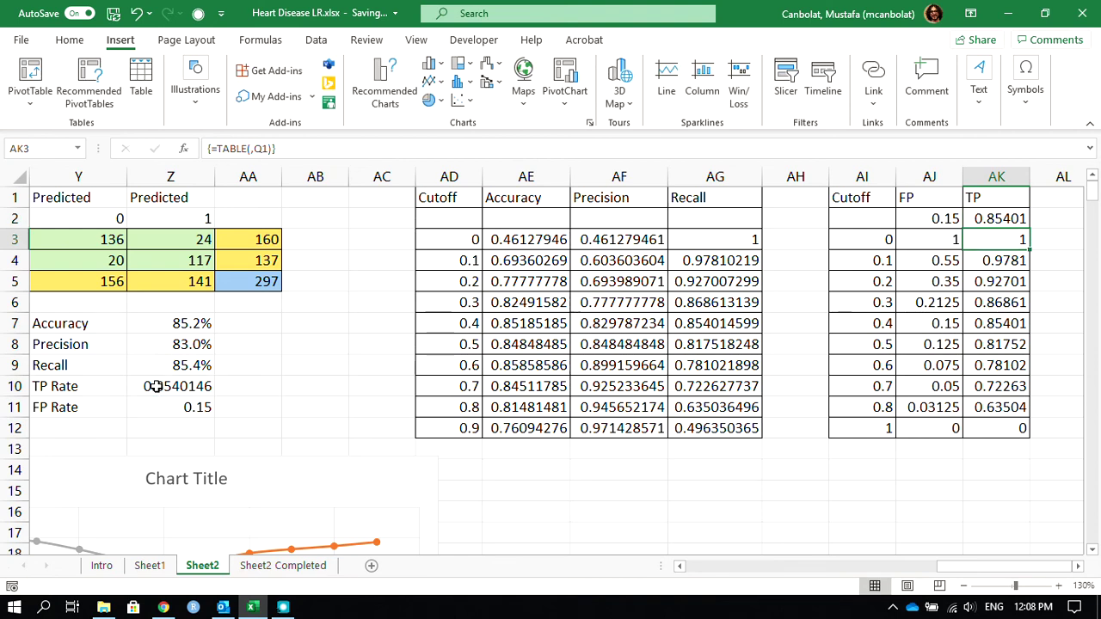
pyautogui.moveTo(907, 204); pyautogui.dragTo(981, 204)
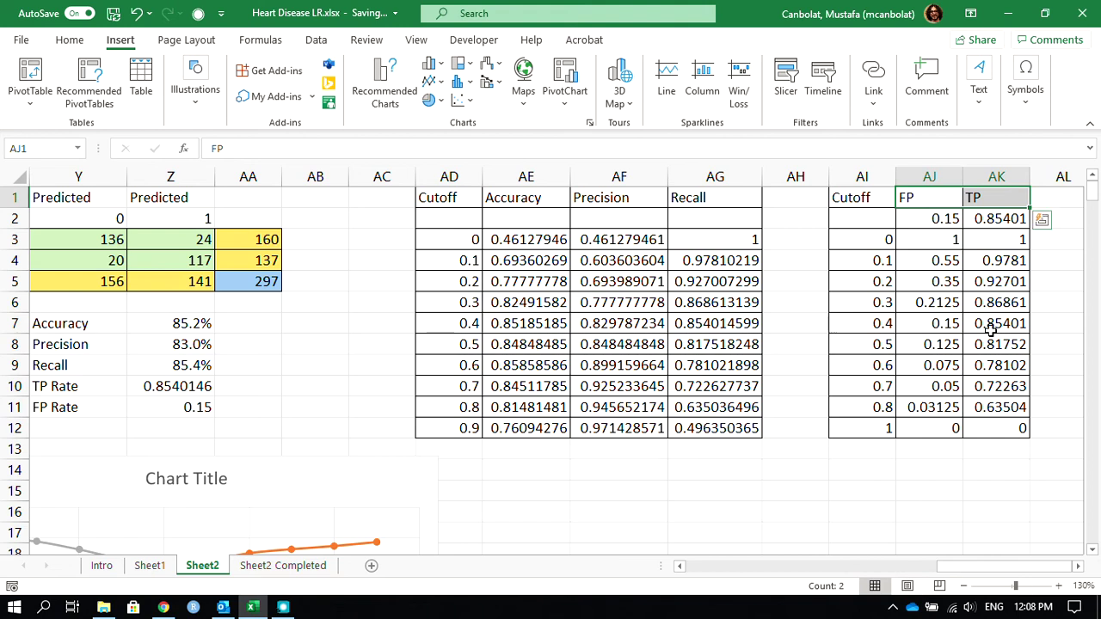
pyautogui.moveTo(936, 239); pyautogui.dragTo(1003, 427)
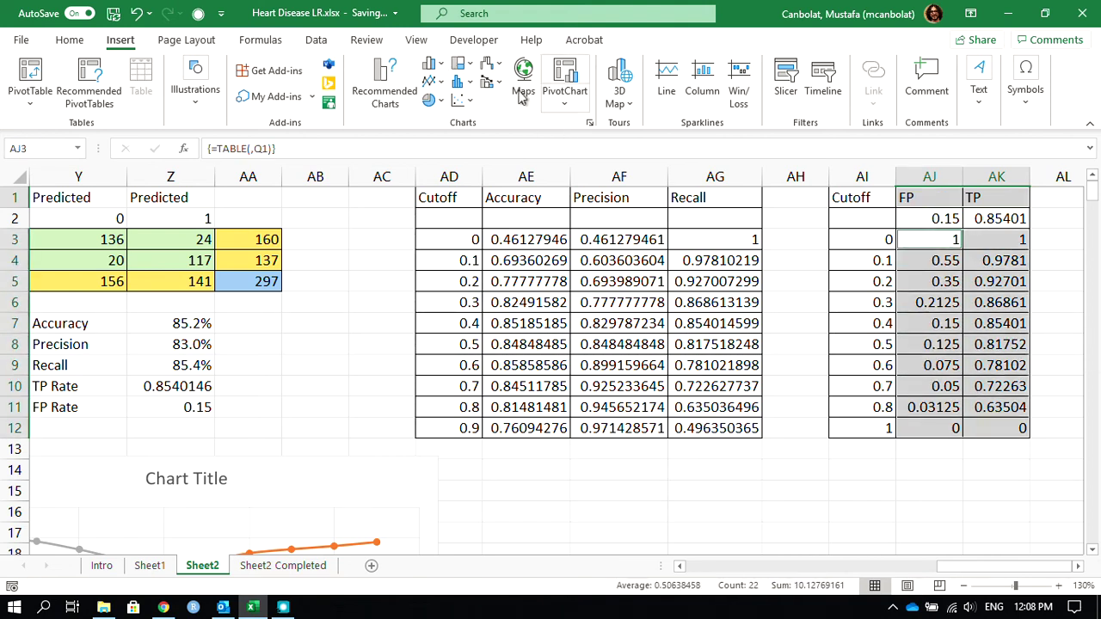
# Insert a smooth-line scatter chart of TP against FP titled 'ROC Curve'
pyautogui.click(462, 100)
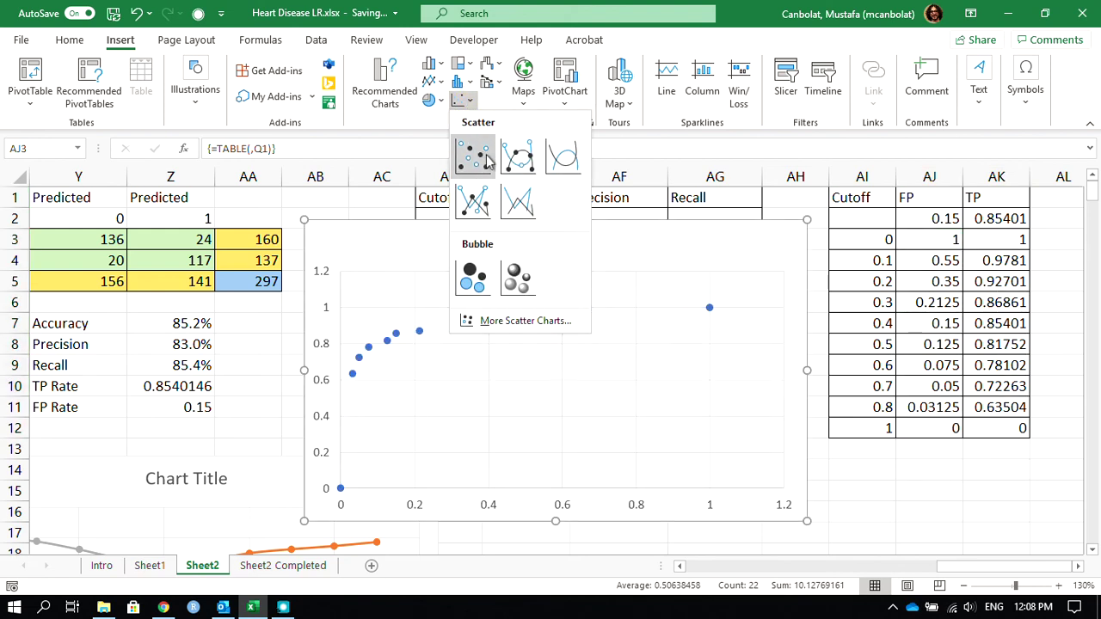
pyautogui.click(522, 157)
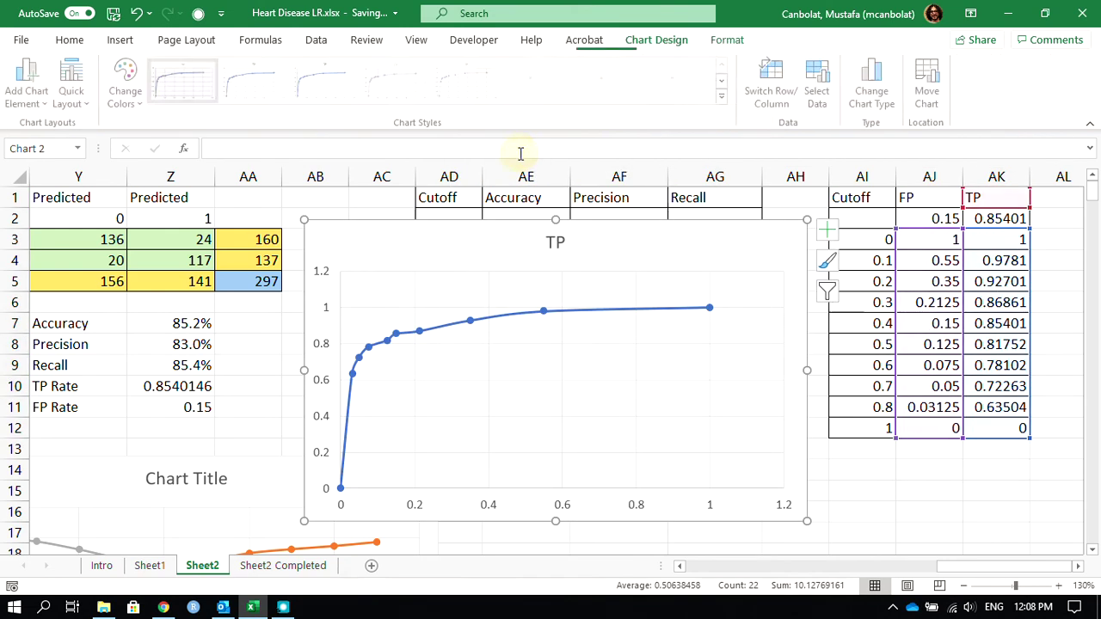
pyautogui.doubleClick(556, 243)
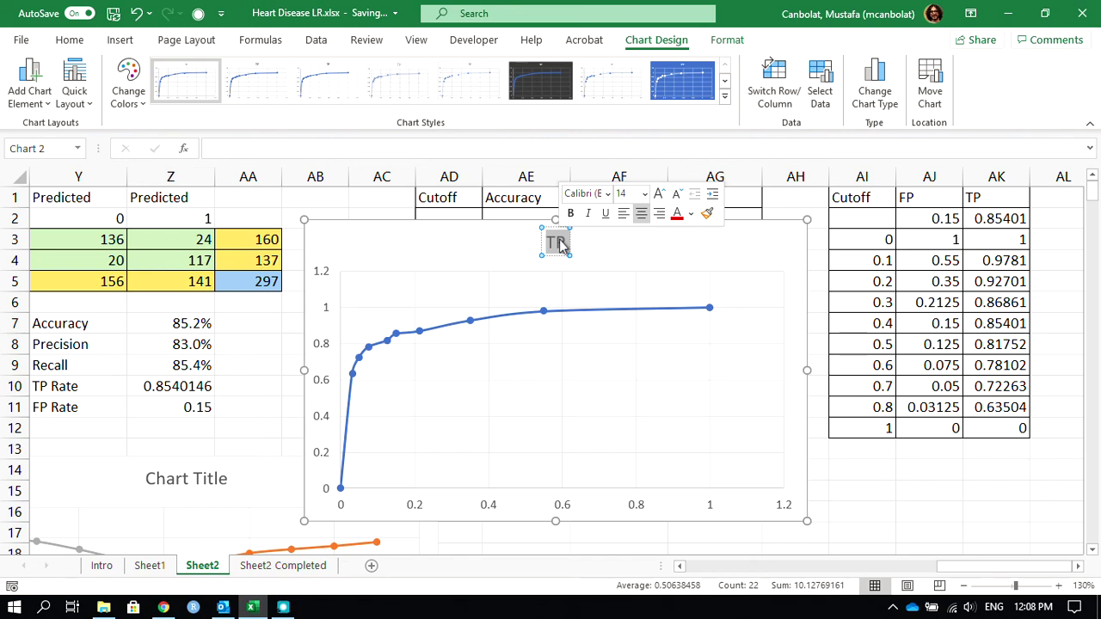
pyautogui.write('ROC')
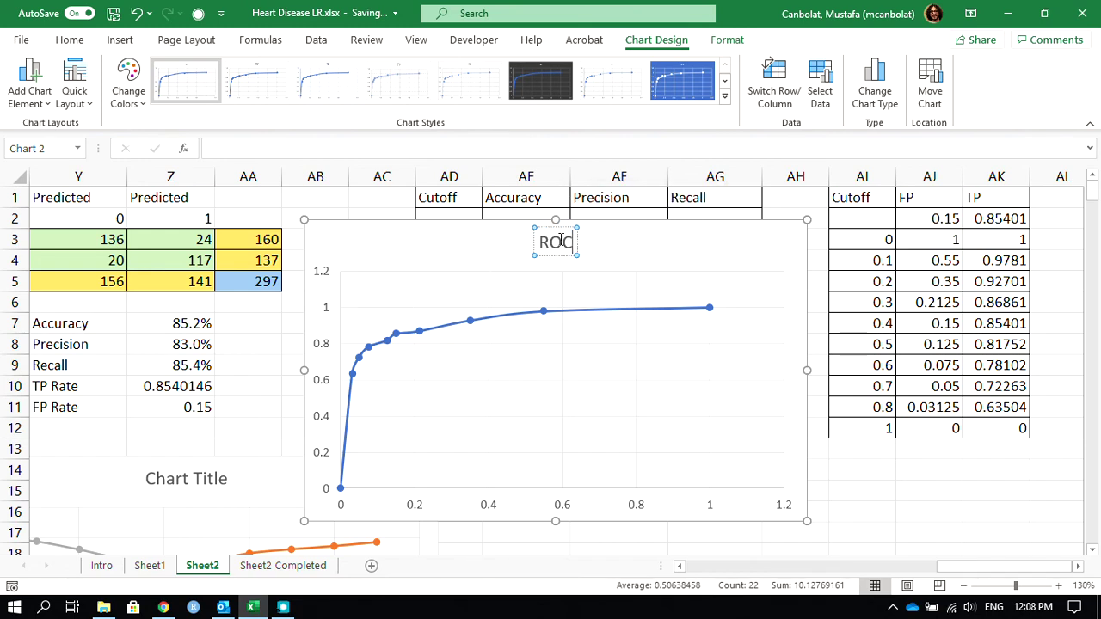
pyautogui.write(' Curve')
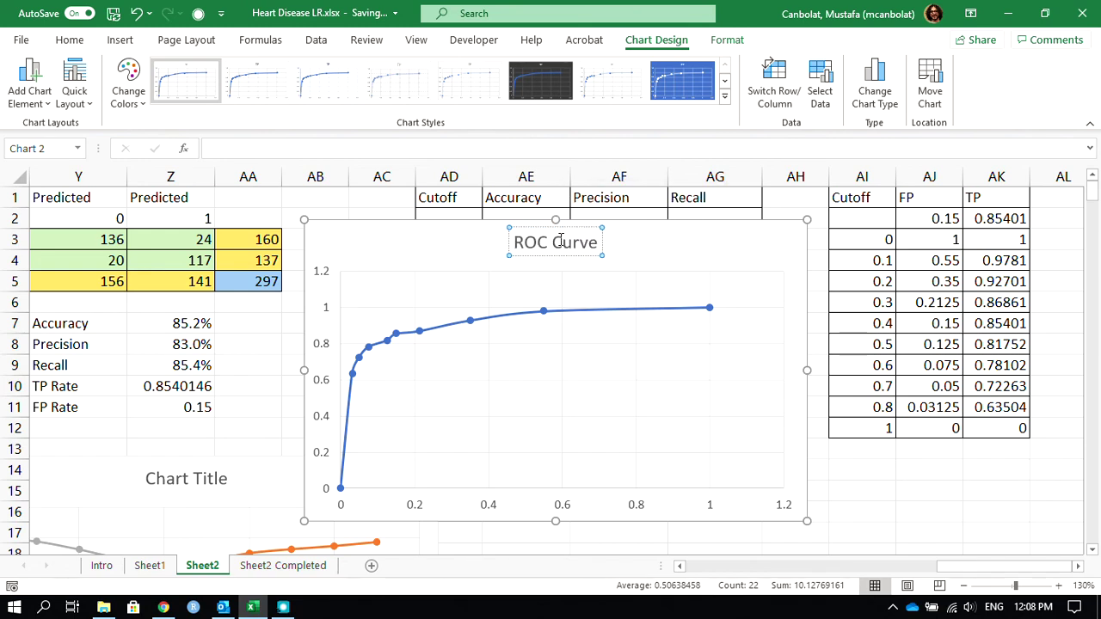
pyautogui.click(474, 228)
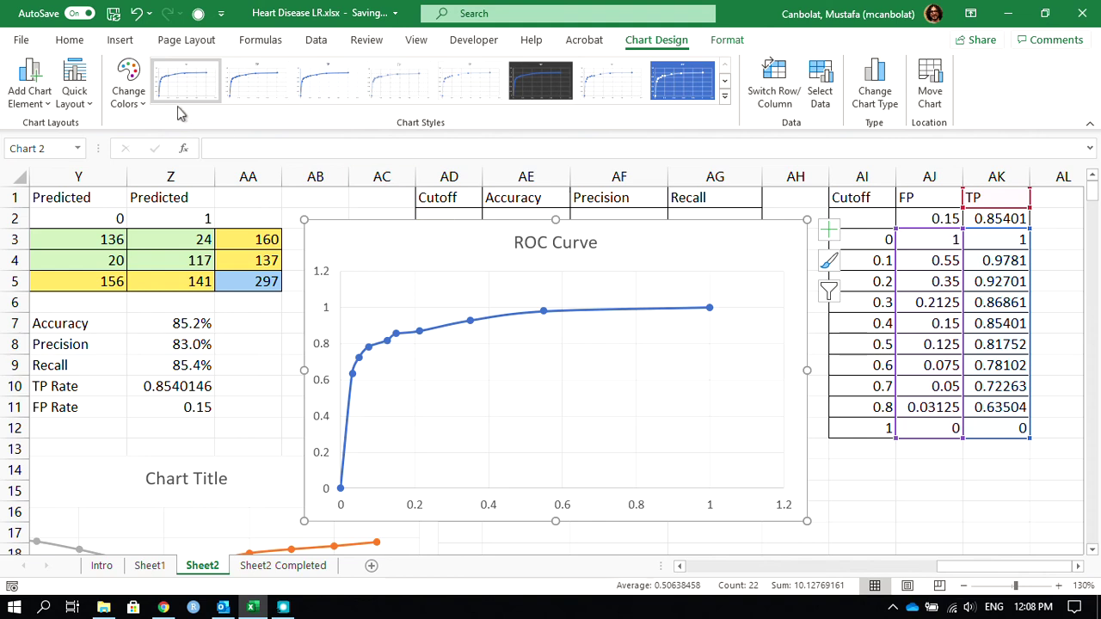
# Apply Quick Layout 1 and title the axes FP Rate (horizontal) and TP Rate (vertical)
pyautogui.click(84, 102)
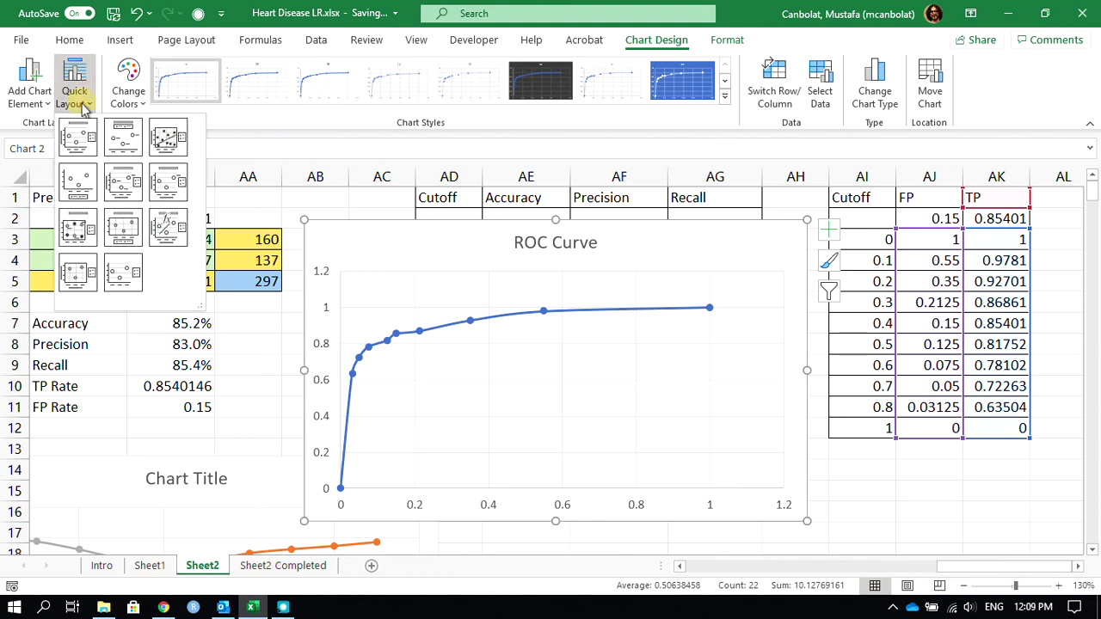
pyautogui.click(86, 148)
pyautogui.click(542, 495)
pyautogui.doubleClick(550, 496)
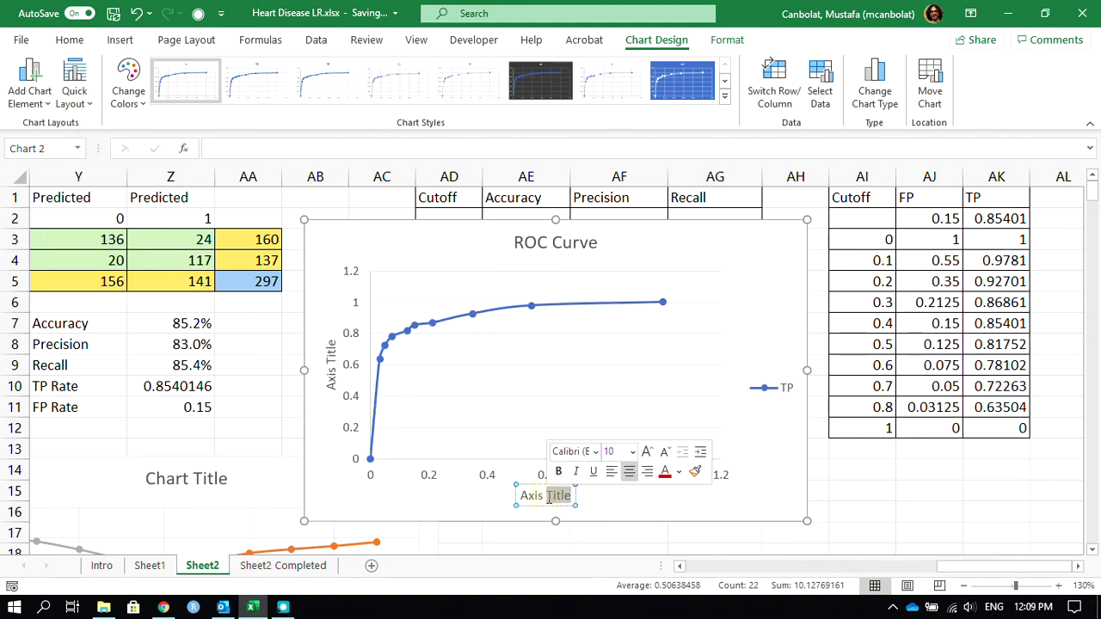
pyautogui.tripleClick(549, 497)
pyautogui.write('FP')
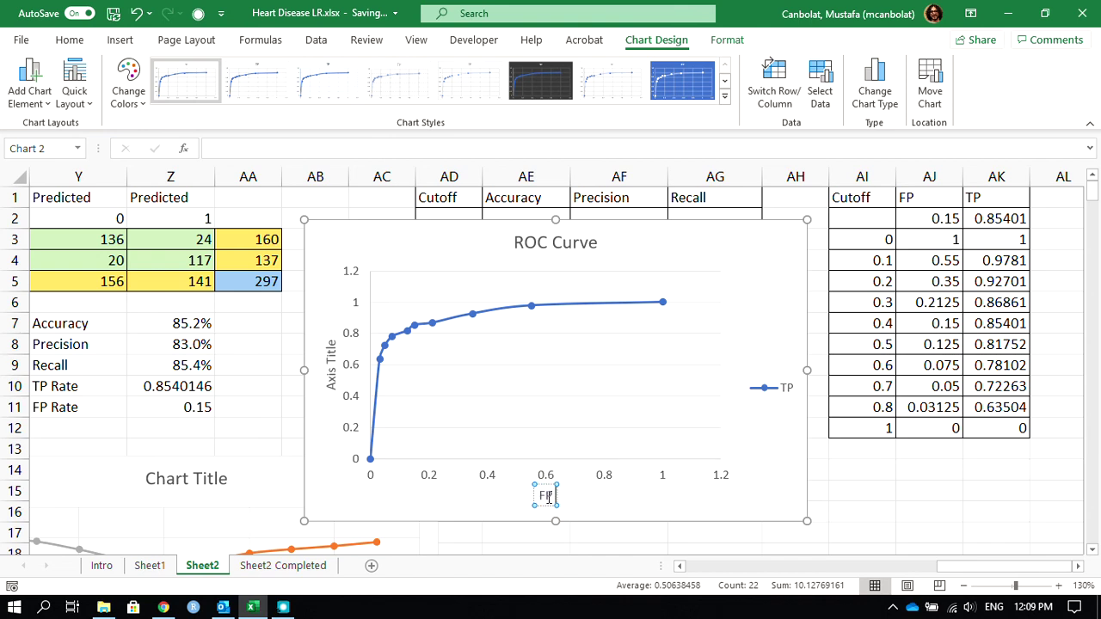
pyautogui.write(' Rate')
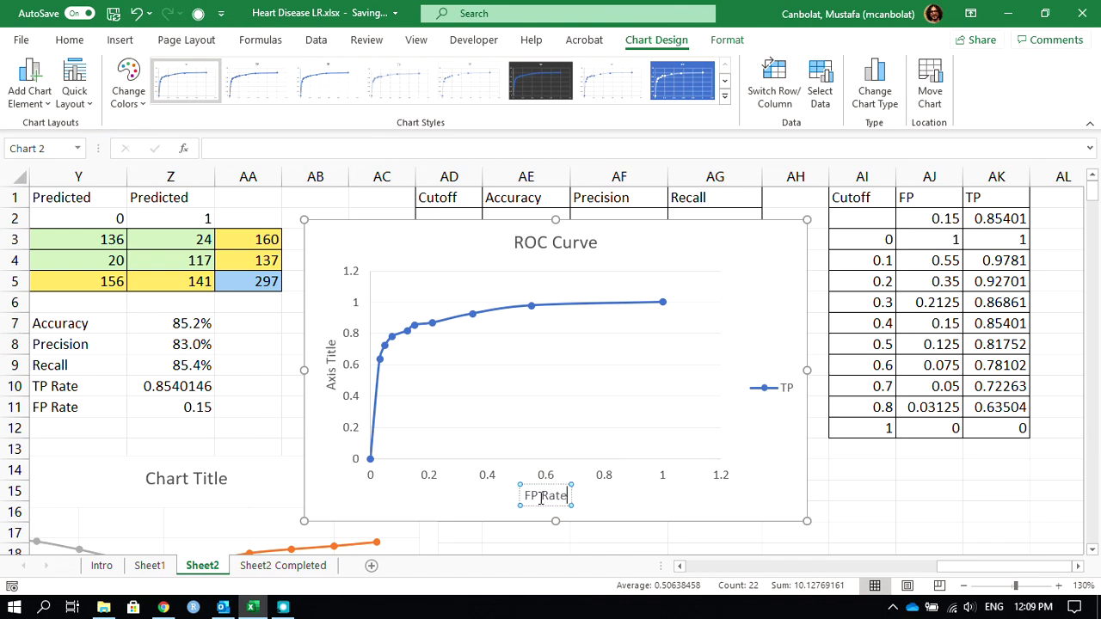
pyautogui.doubleClick(332, 366)
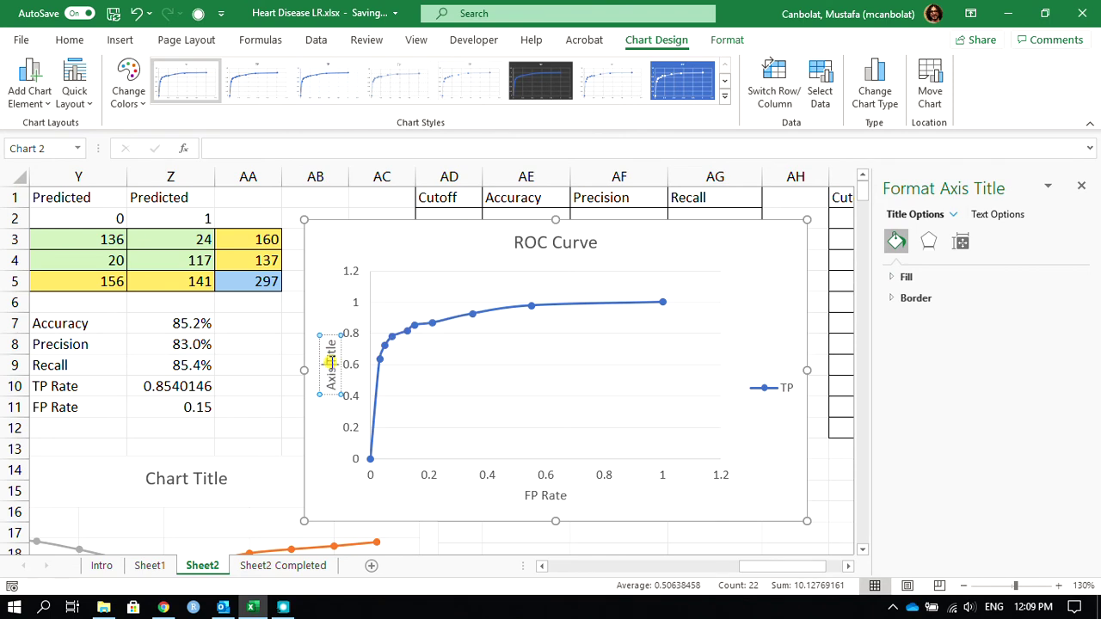
pyautogui.tripleClick(332, 366)
pyautogui.press('BackSpace')
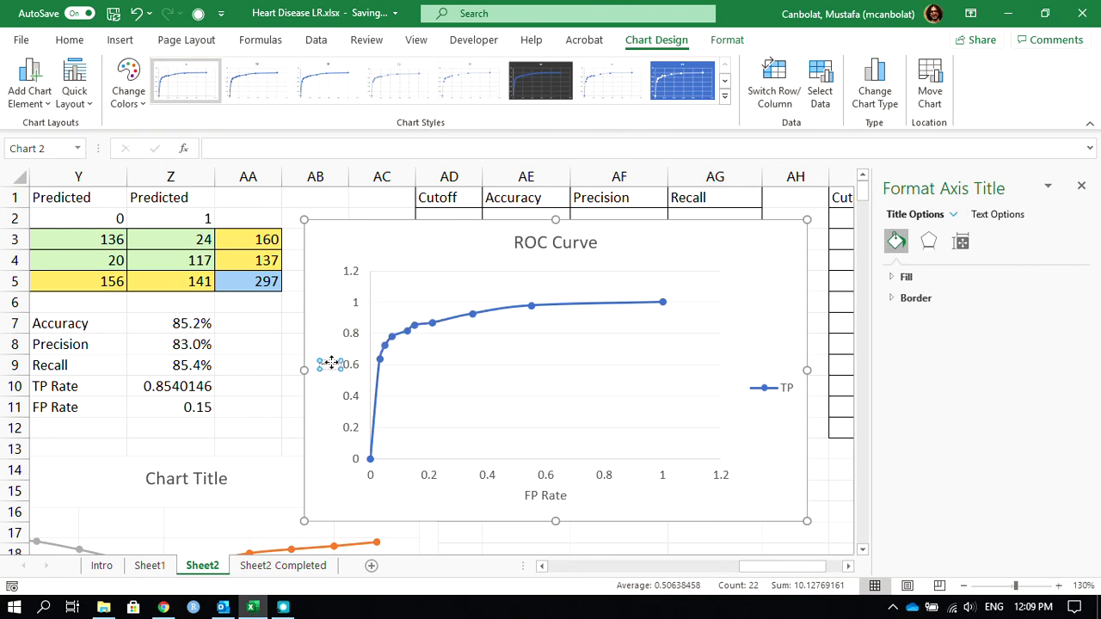
pyautogui.write('TP Rate')
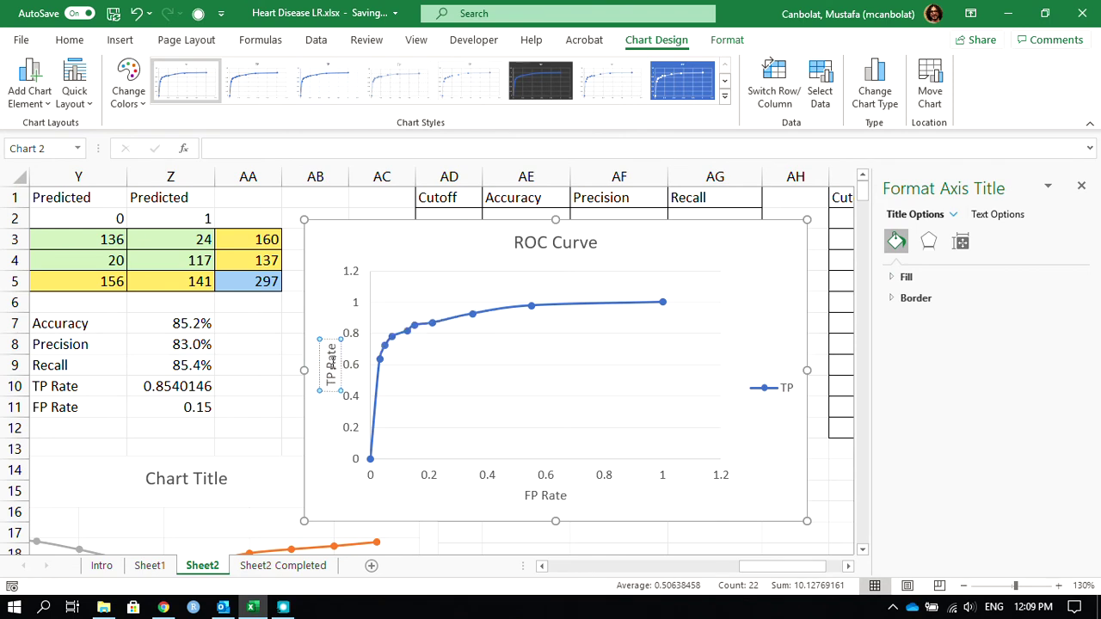
pyautogui.click(836, 488)
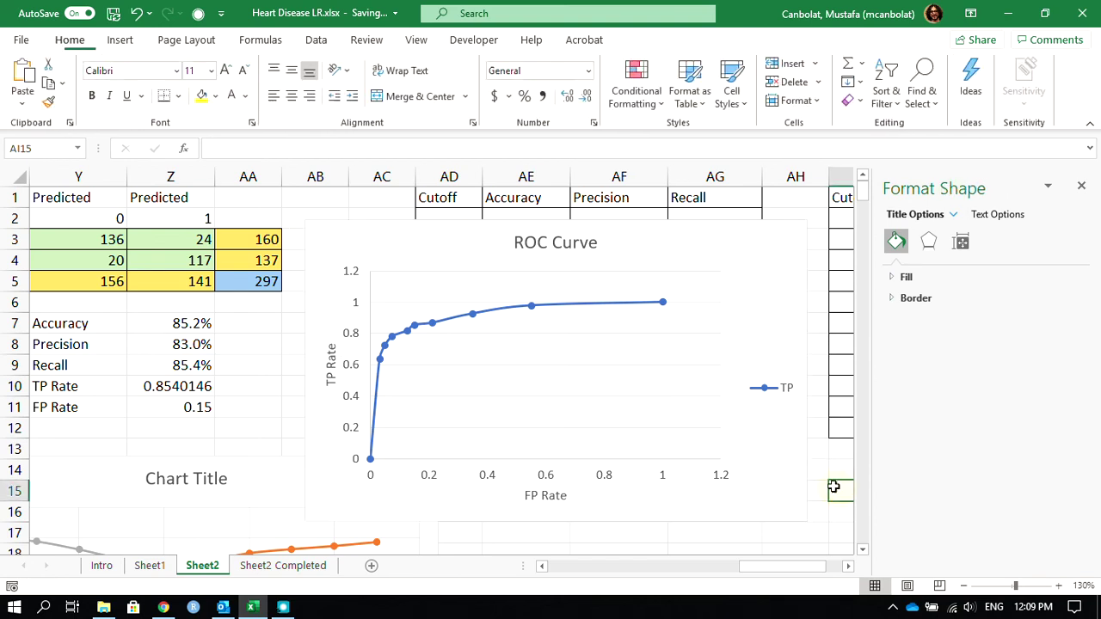
# Close the Format Shape pane and drag the ROC Curve chart down-right over columns AF–AL
pyautogui.click(1081, 186)
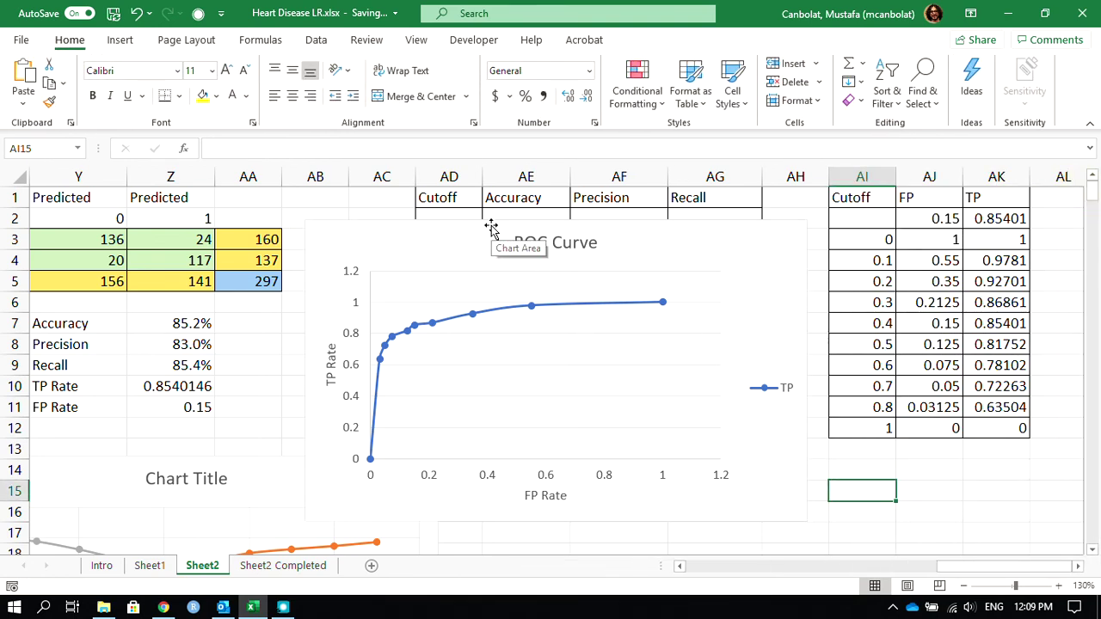
pyautogui.moveTo(545, 268); pyautogui.dragTo(835, 376)
pyautogui.scroll(-2, 805, 413)
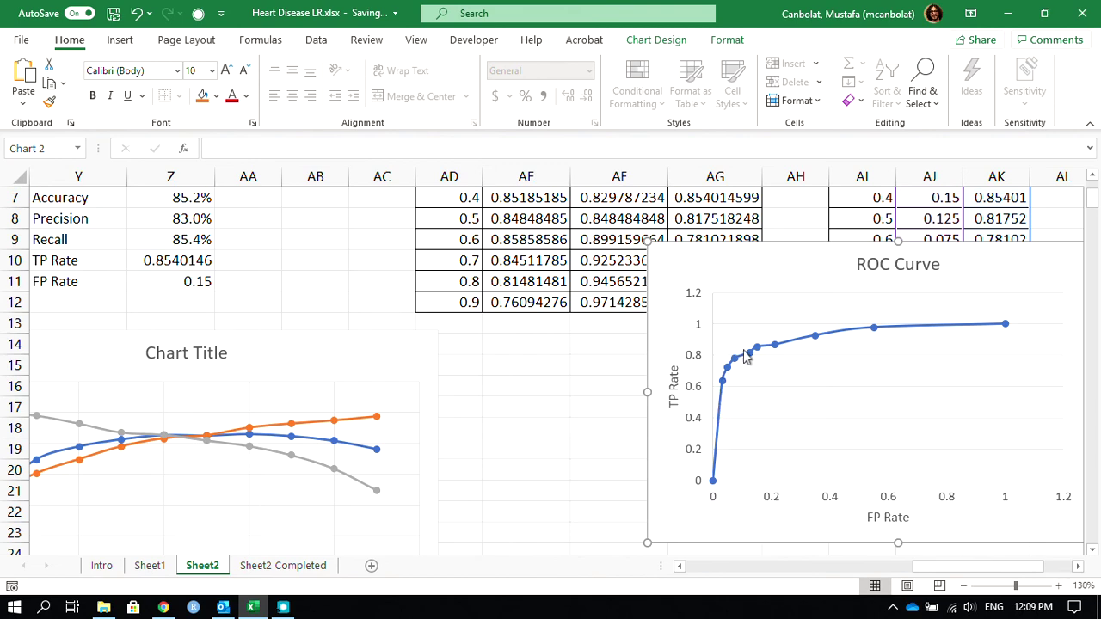
pyautogui.moveTo(766, 348)
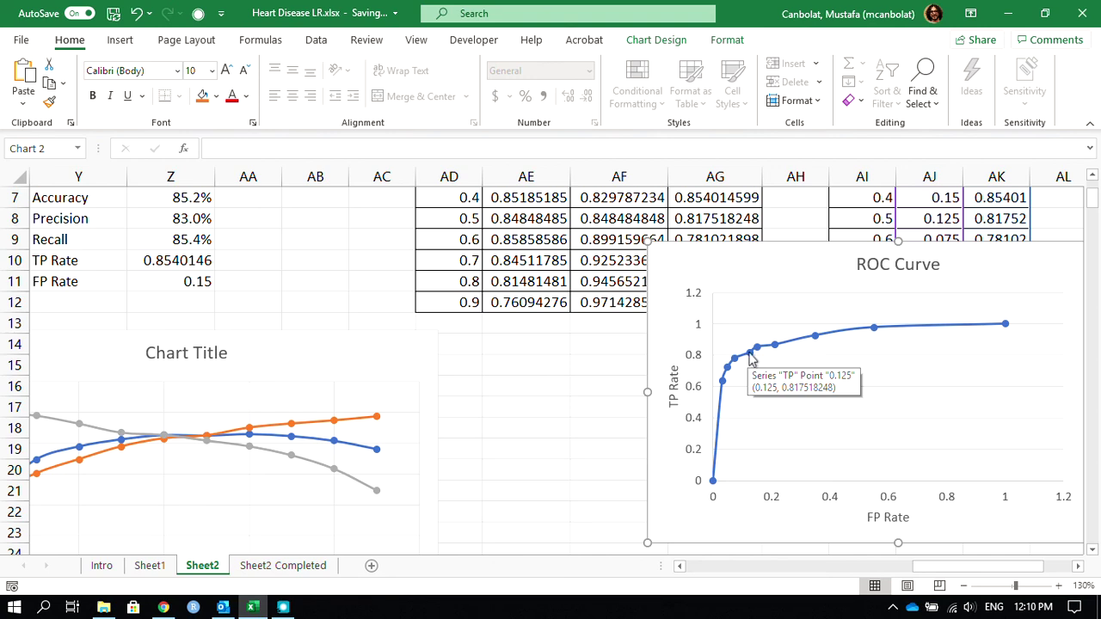
pyautogui.scroll(1, 843, 310)
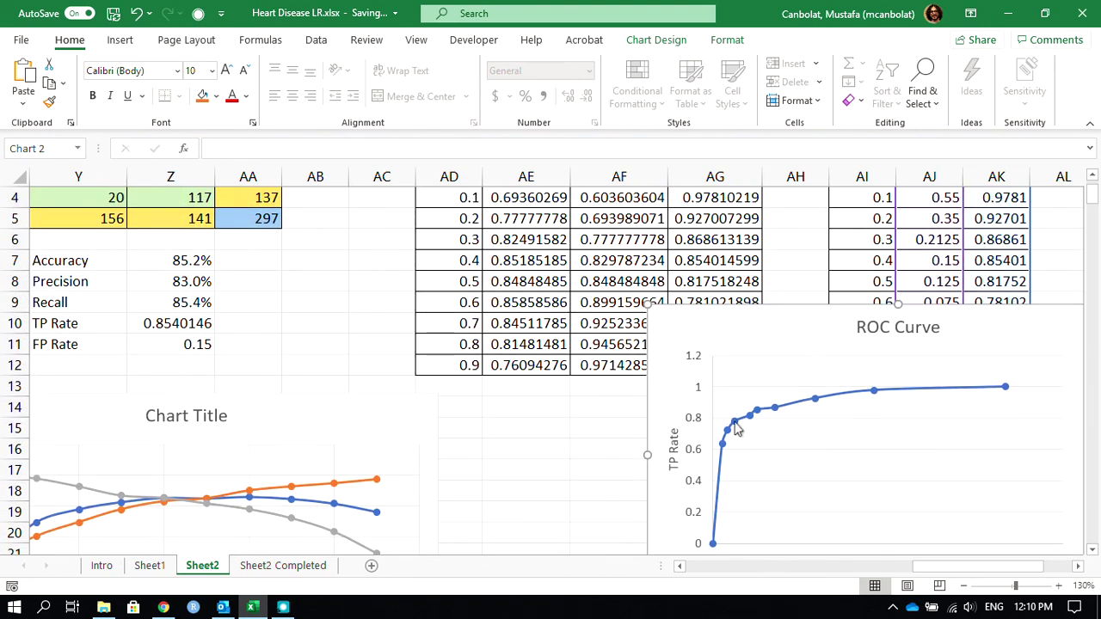
pyautogui.moveTo(734, 424)
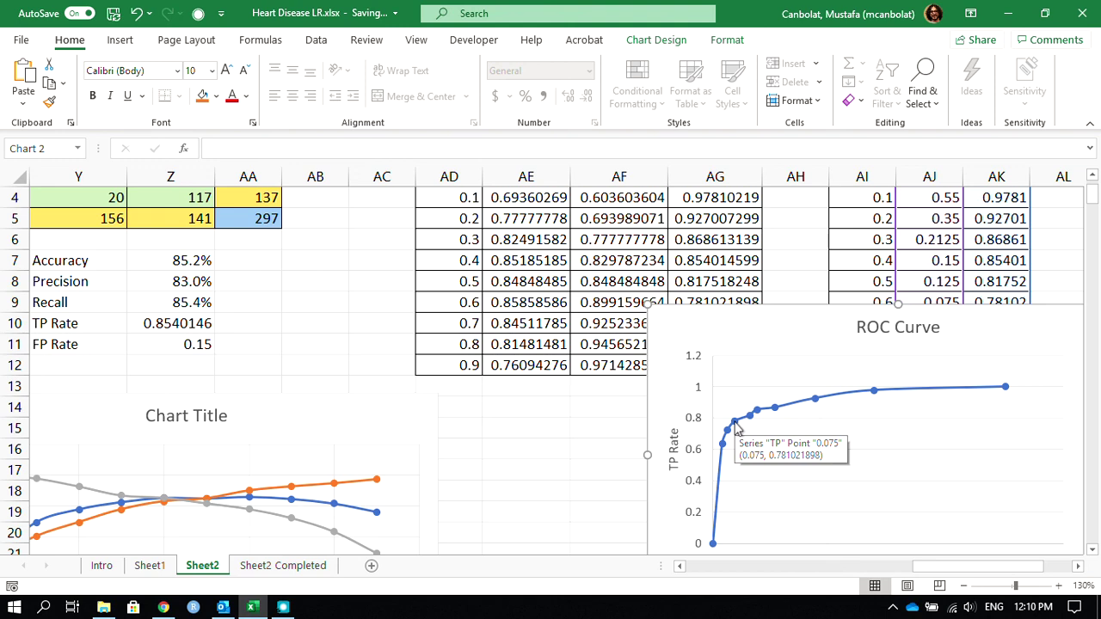
pyautogui.scroll(1, 939, 319)
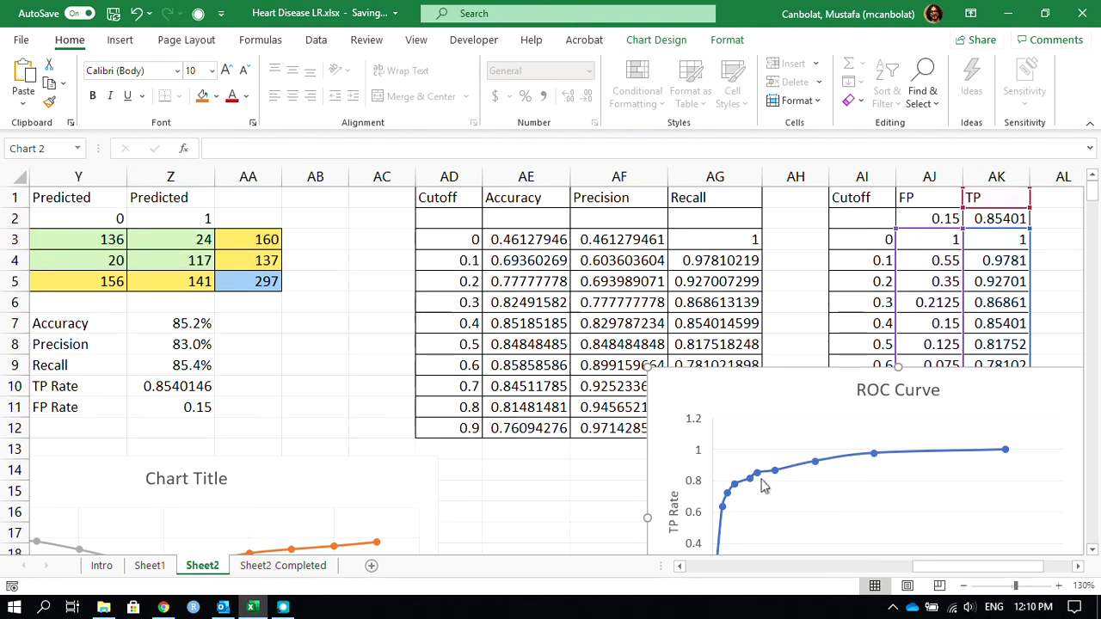
pyautogui.moveTo(758, 474)
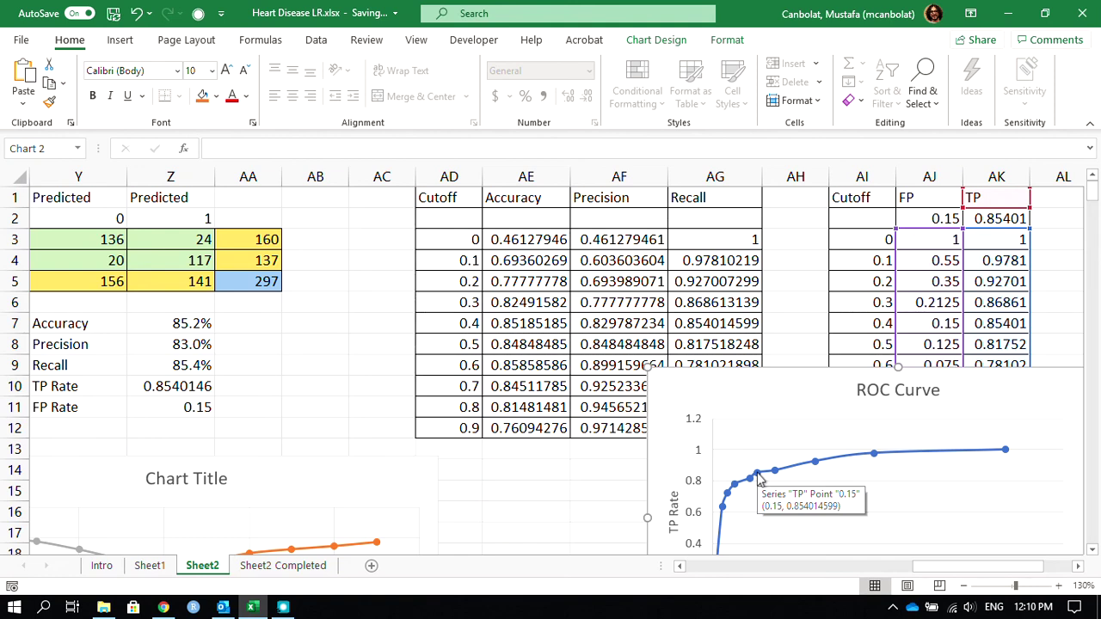
pyautogui.scroll(-1, 762, 478)
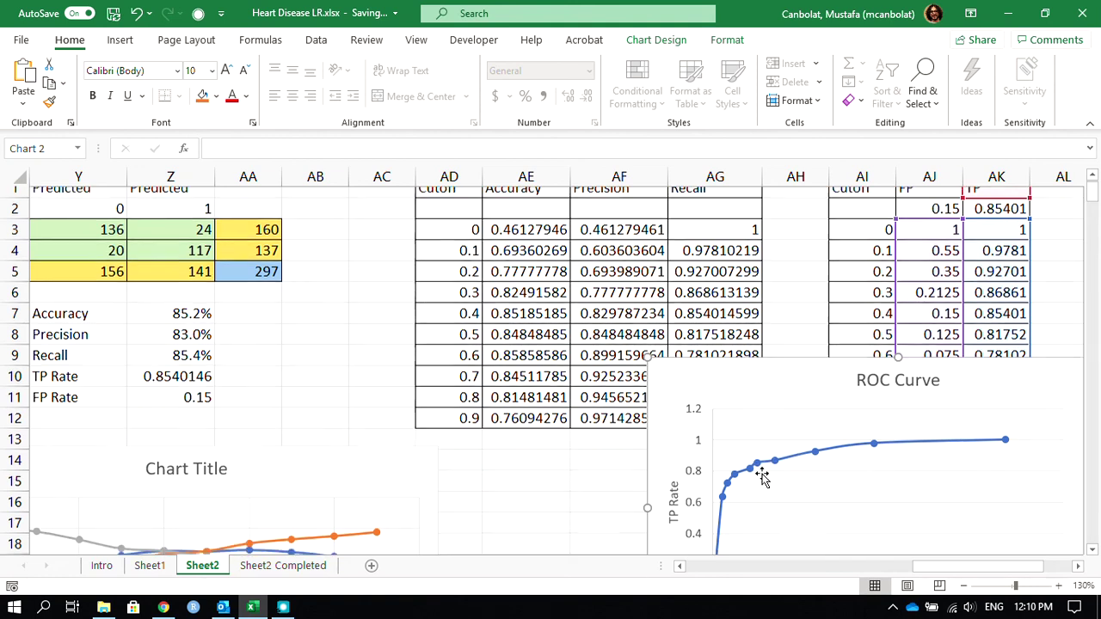
pyautogui.scroll(-2, 762, 478)
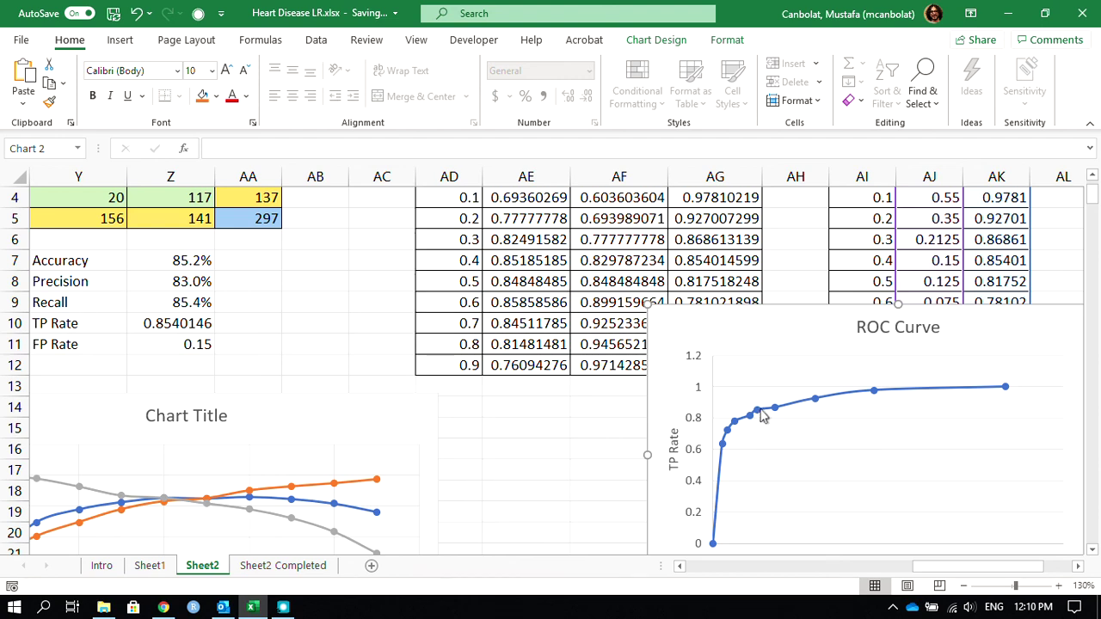
pyautogui.scroll(-2, 761, 417)
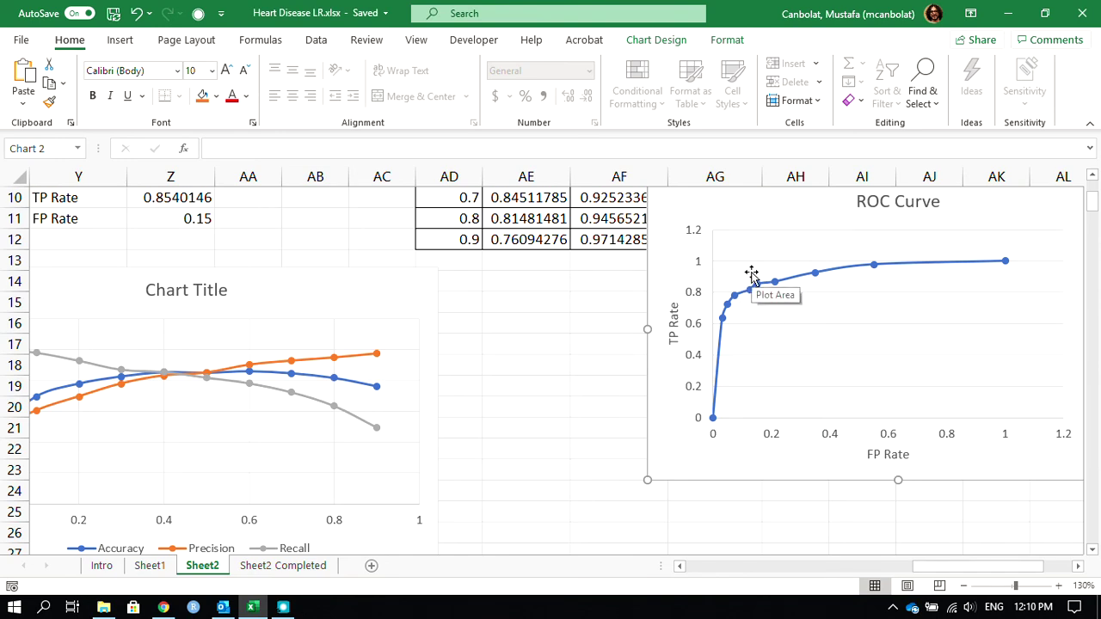
pyautogui.moveTo(738, 284)
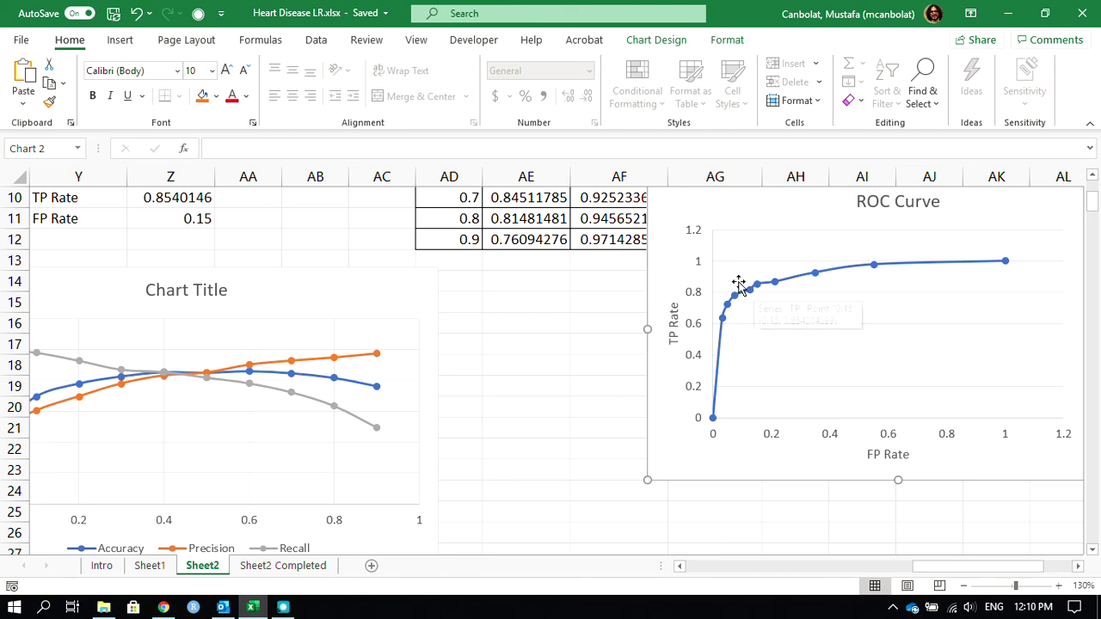
pyautogui.scroll(3, 531, 250)
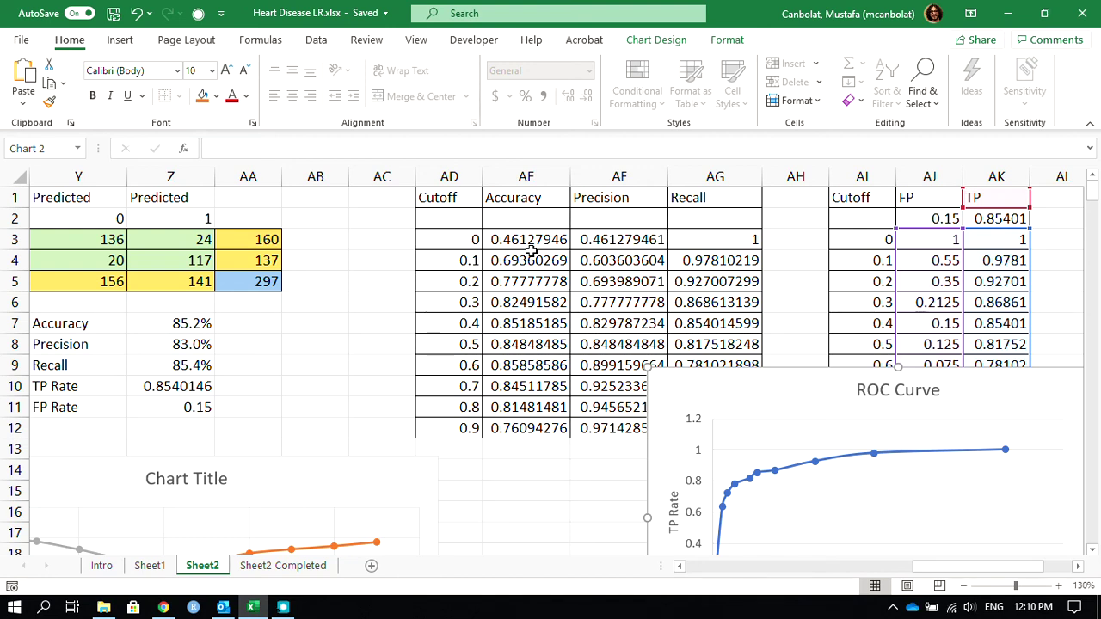
pyautogui.moveTo(969, 567); pyautogui.dragTo(676, 563)
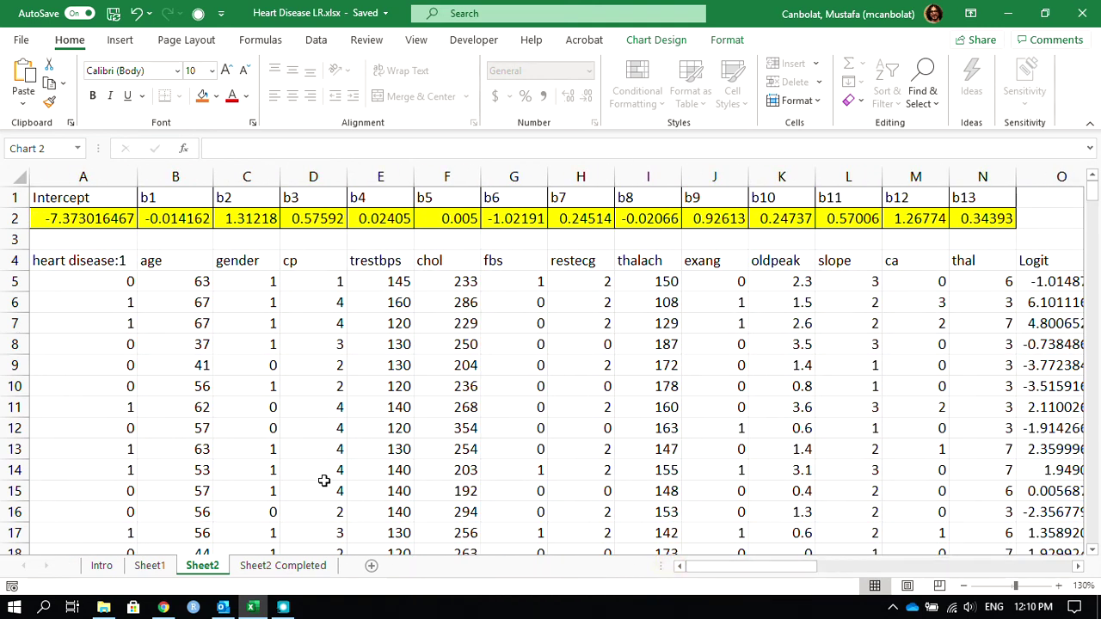
pyautogui.scroll(-3, 388, 276)
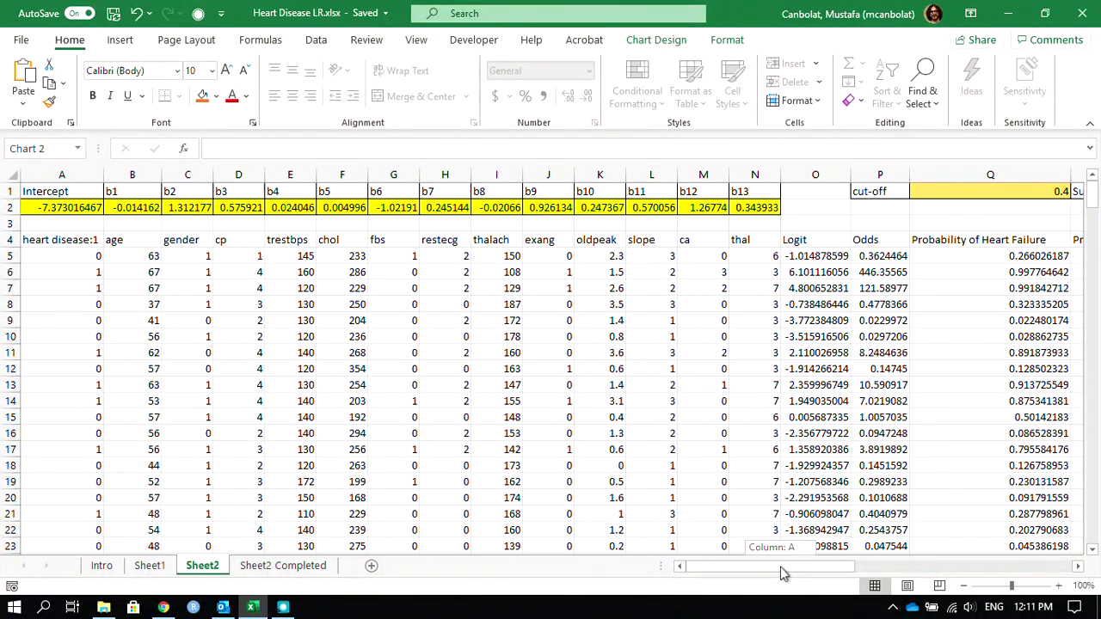
pyautogui.moveTo(781, 567); pyautogui.dragTo(964, 575)
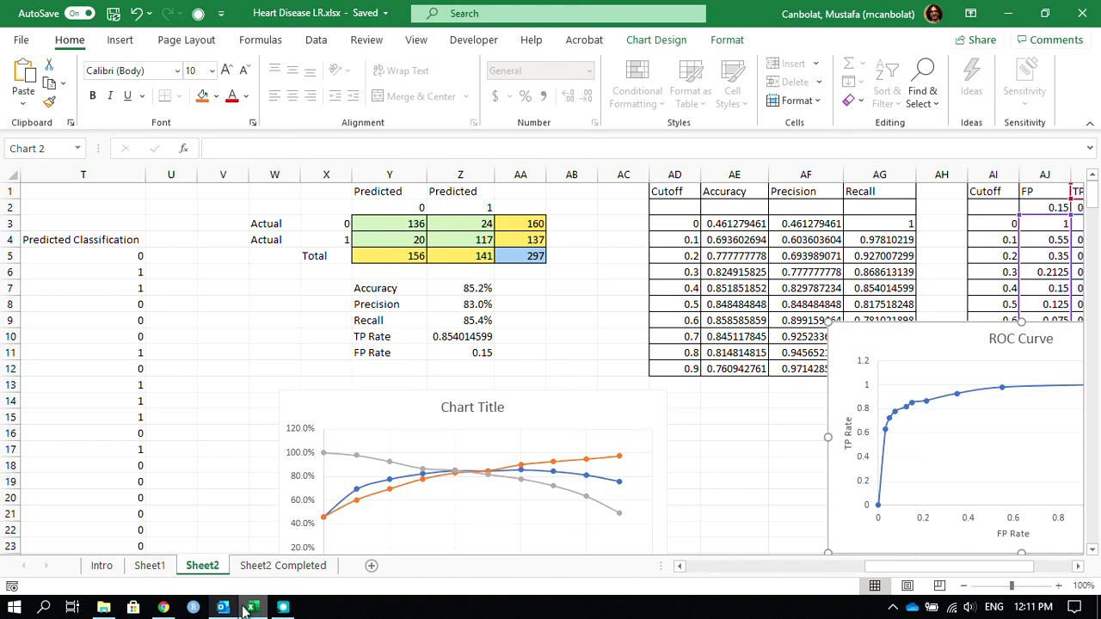
pyautogui.moveTo(281, 609)
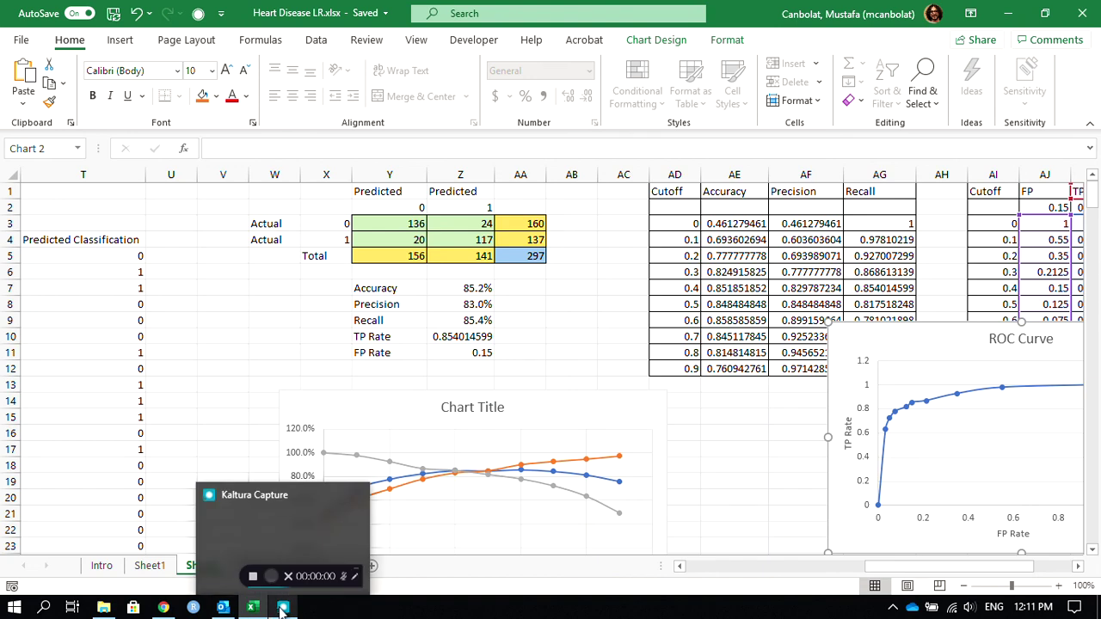
pyautogui.click(282, 610)
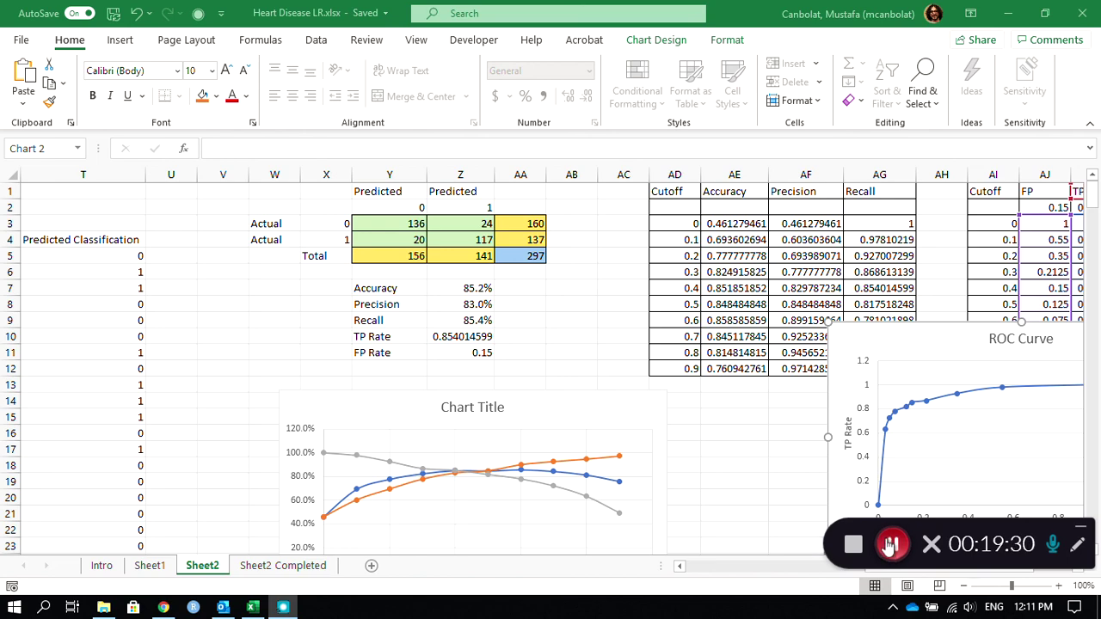